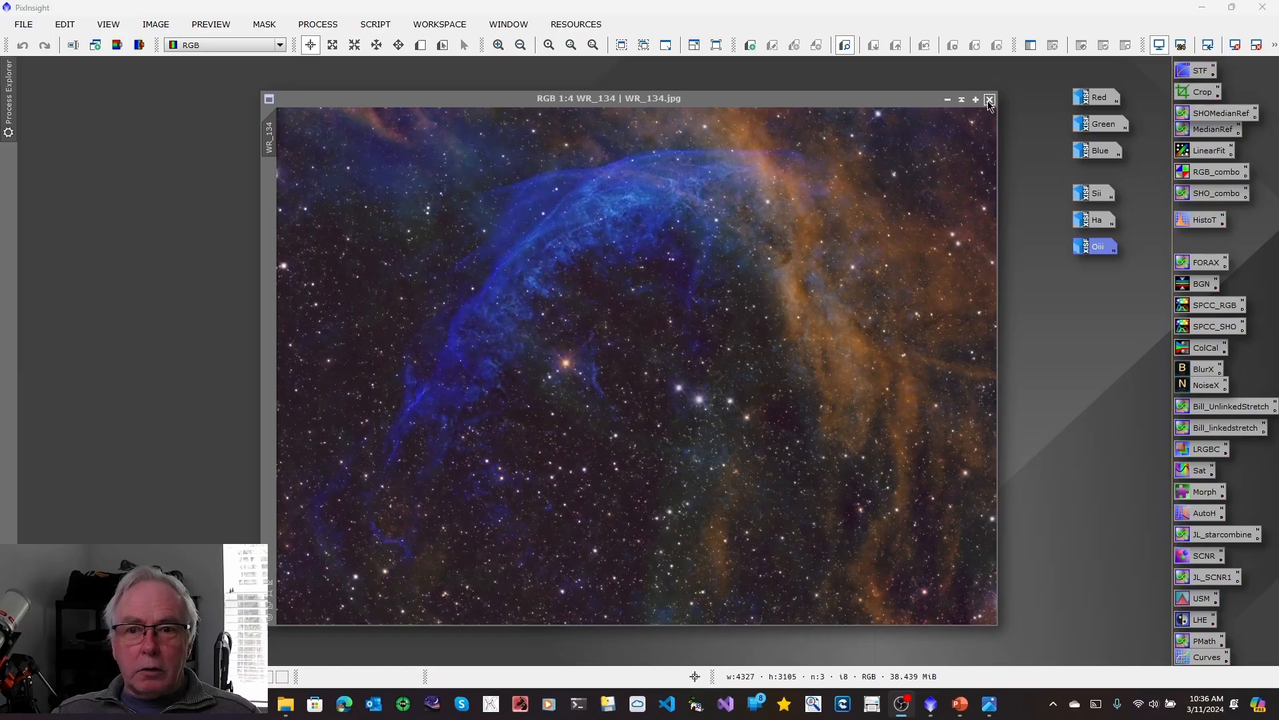
Close the WR_134 image and review the SHO/RGB workflow chart in the Photos viewer, minimizing the chart when done.
left_click(989, 100)
left_click(990, 705)
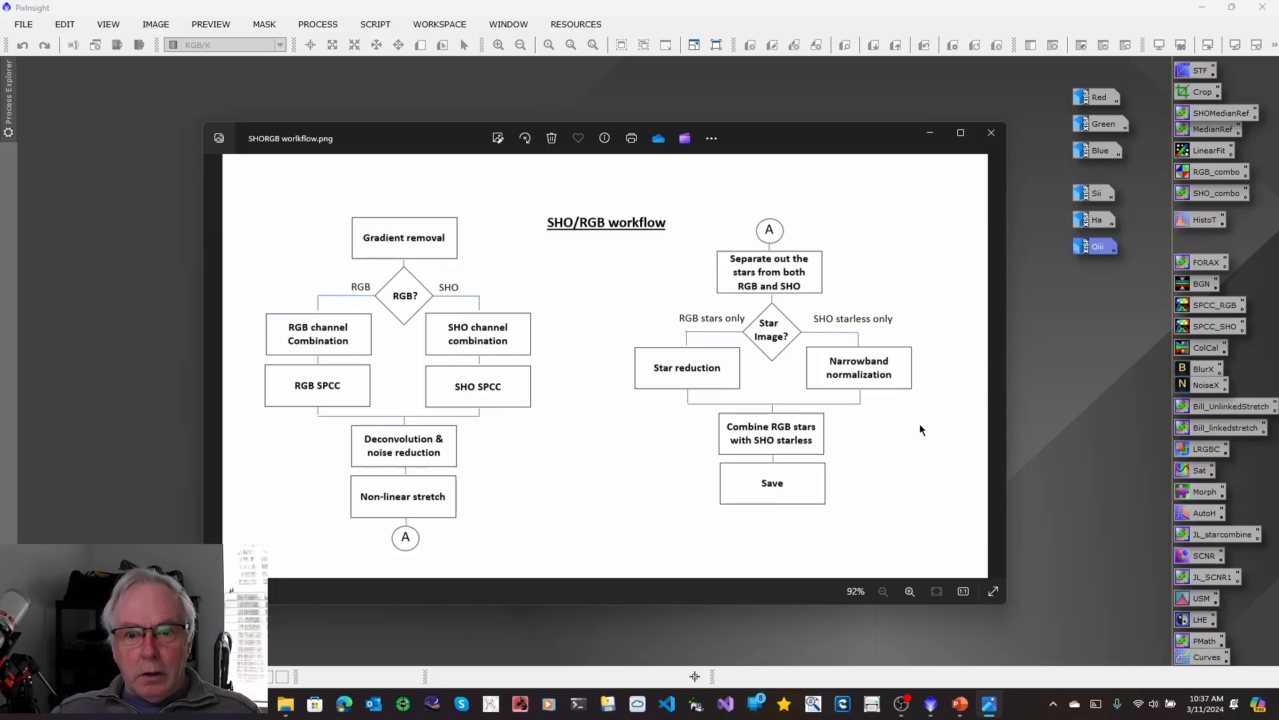
left_click(931, 136)
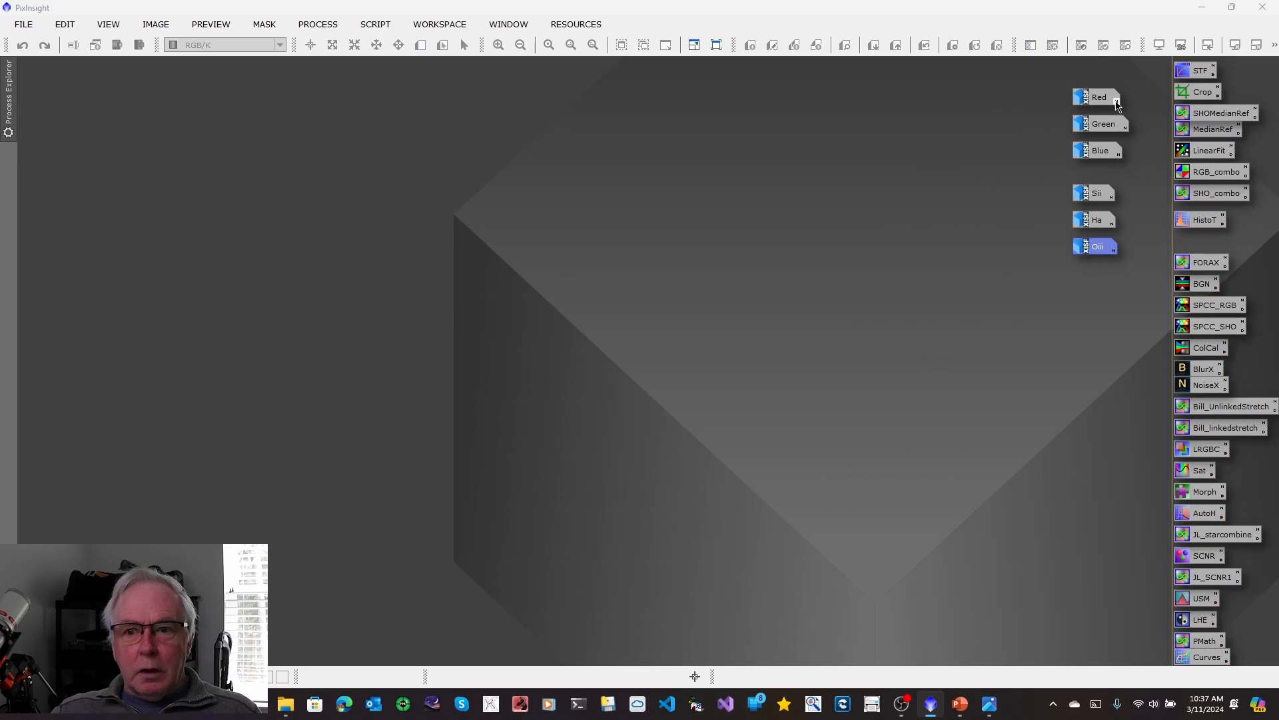
Restore the minimized Oiii image in the workspace.
mouse_move(1117, 99)
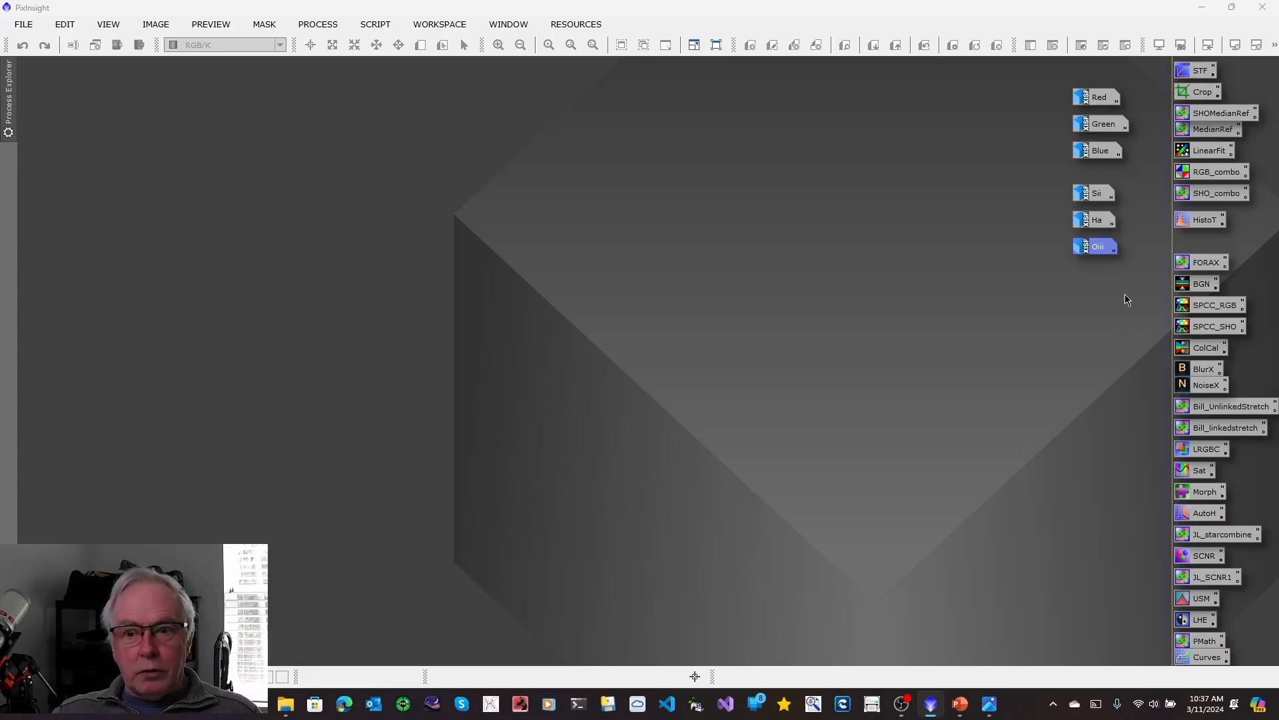
double_click(1096, 247)
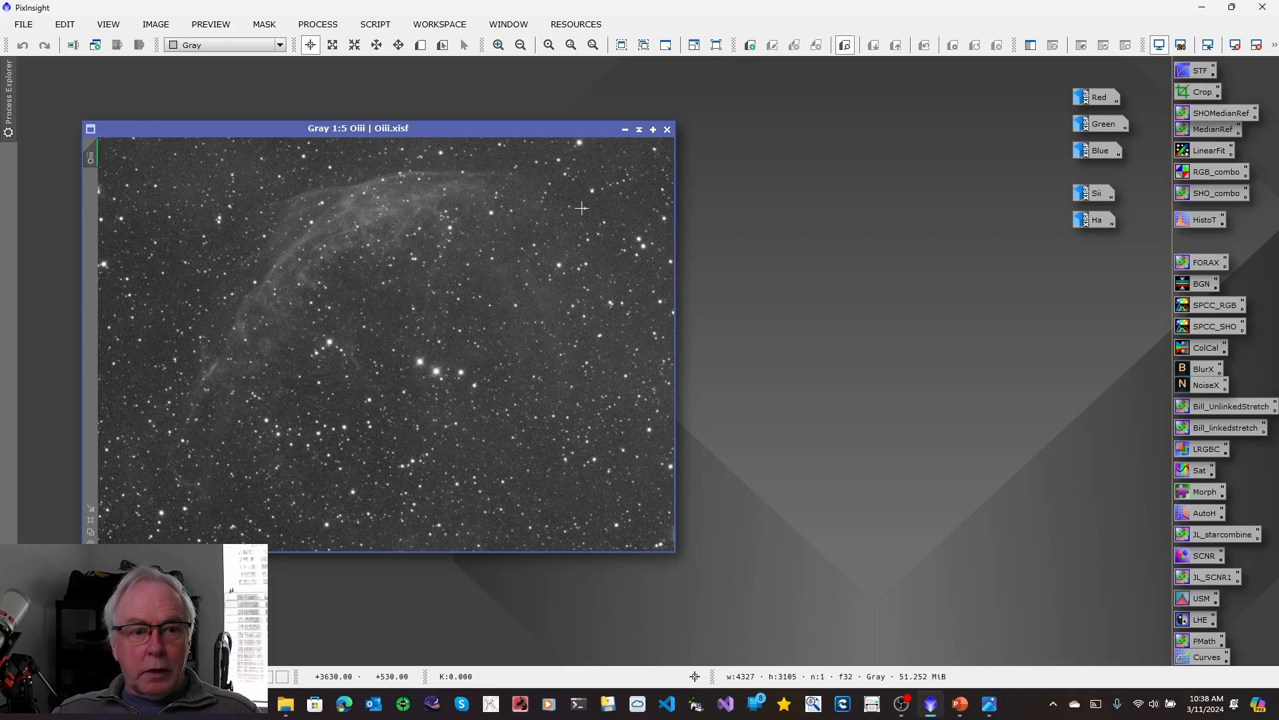
left_click(328, 27)
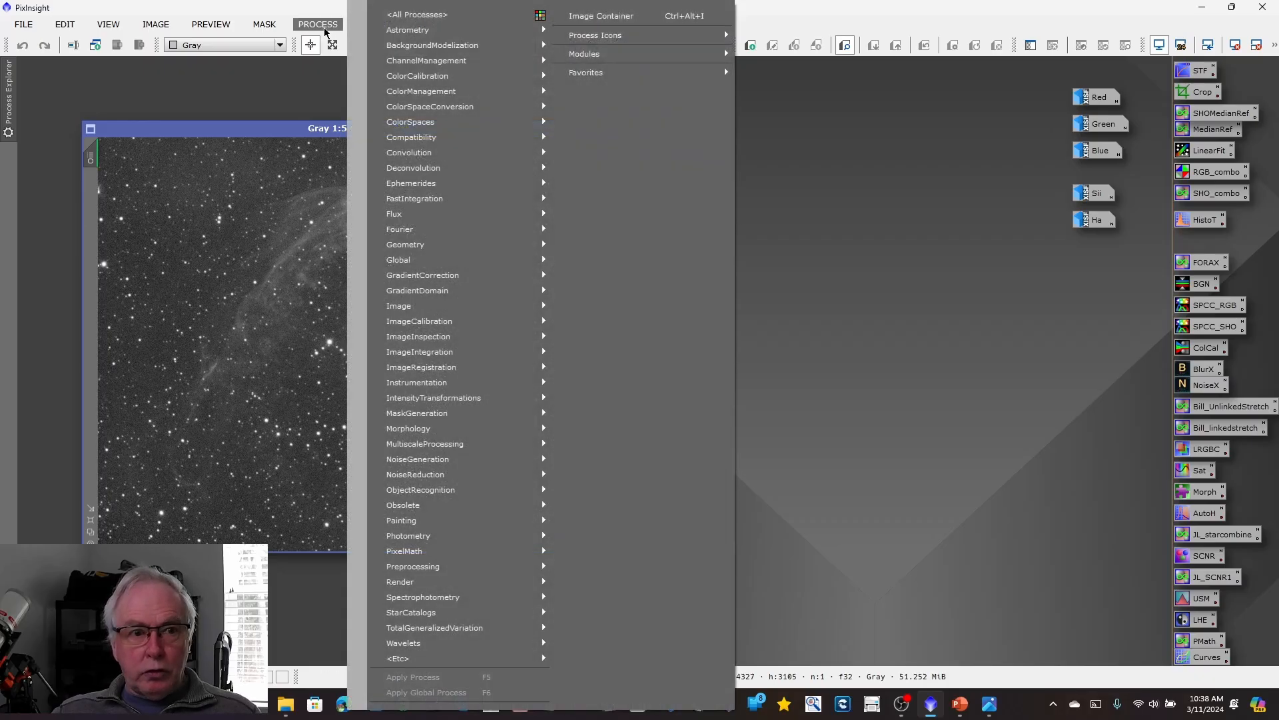
mouse_move(416, 21)
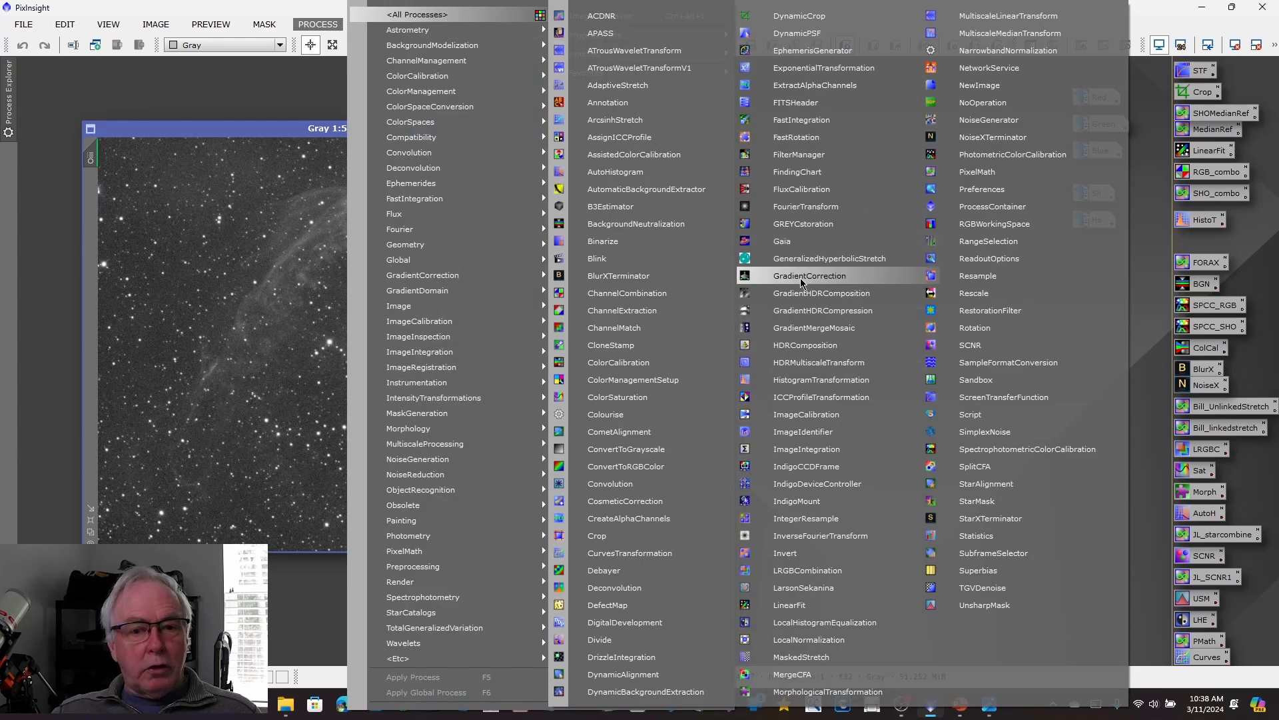
left_click(214, 93)
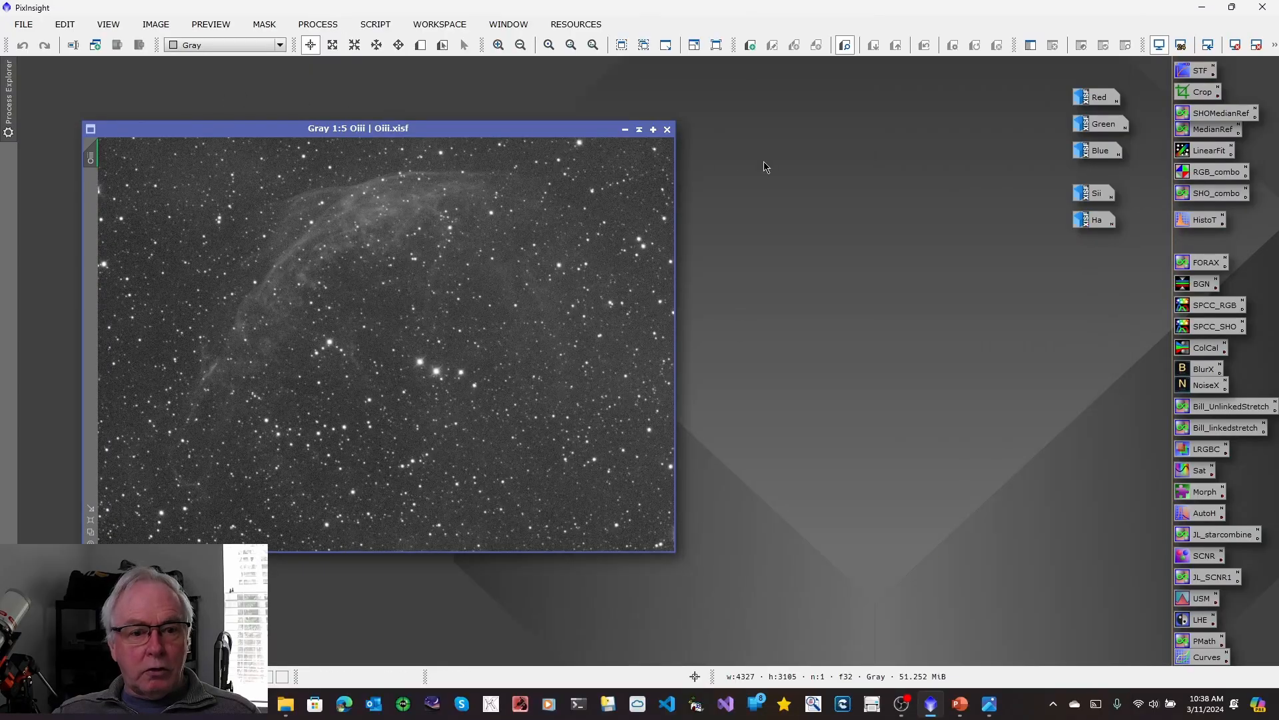
Remove the gradient from the Oiii image with the GraXpert script, using Subtraction correction and replacing the target view.
left_click(376, 27)
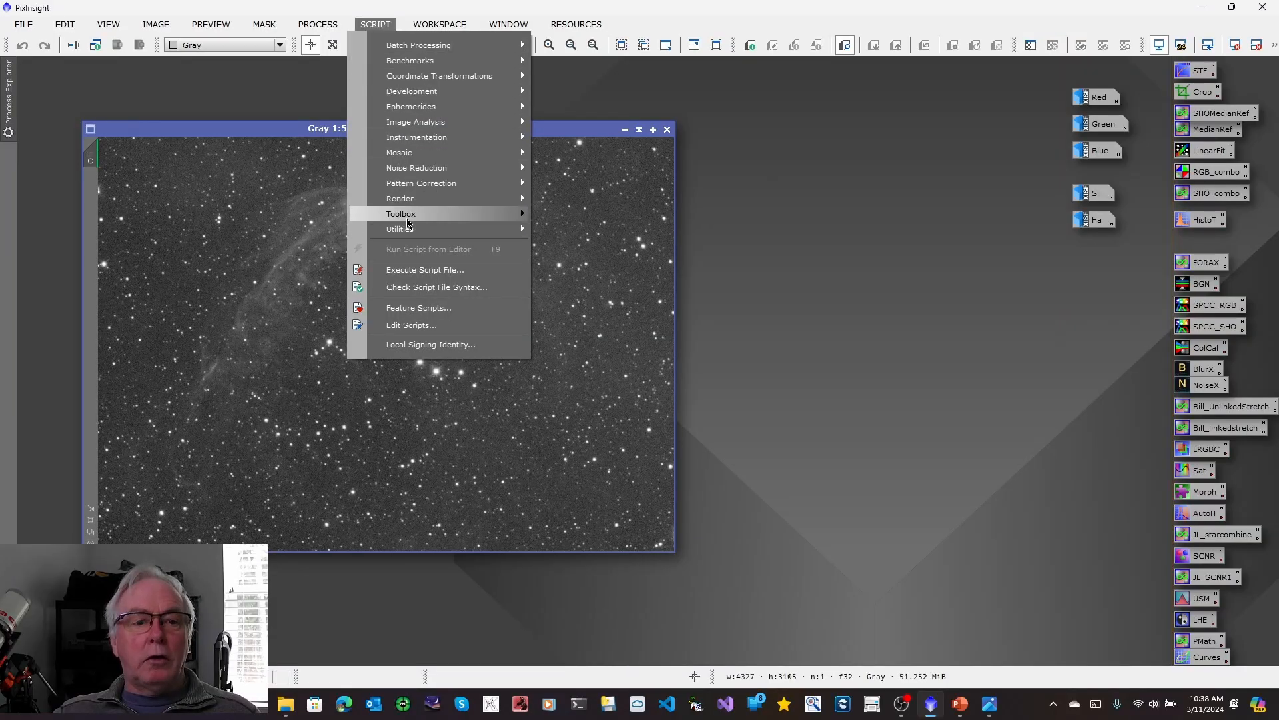
mouse_move(407, 220)
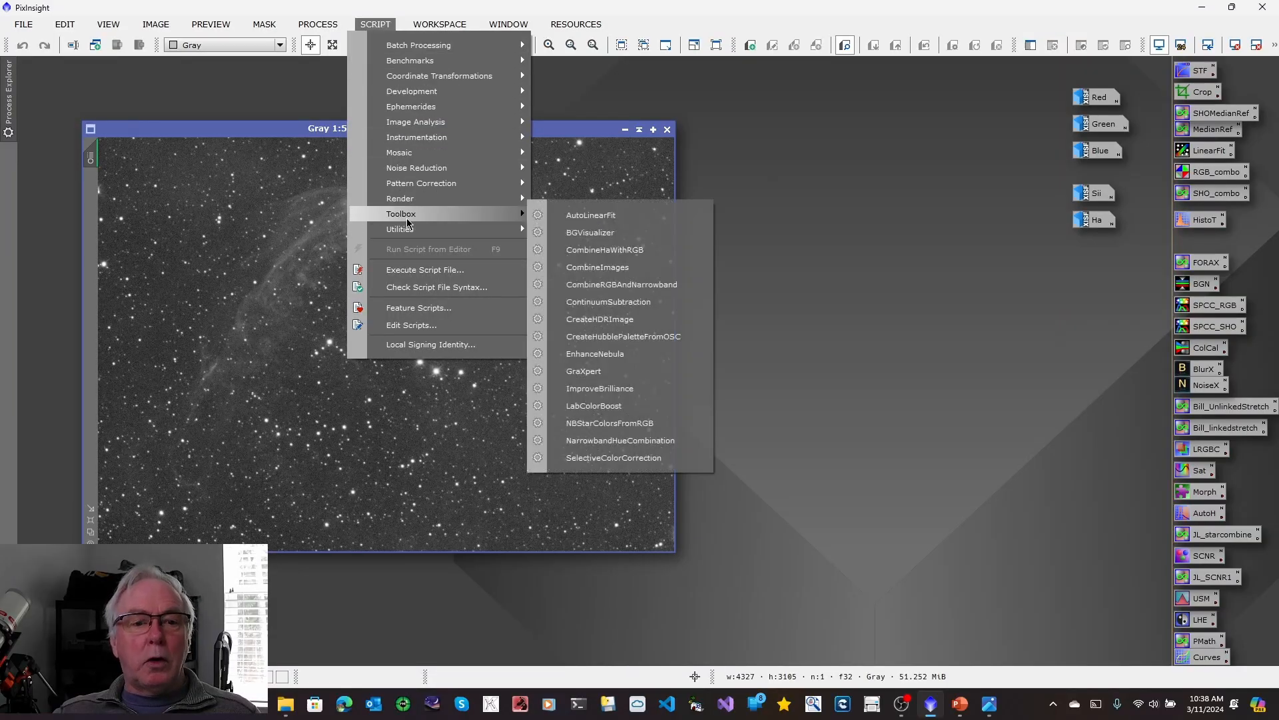
left_click(590, 371)
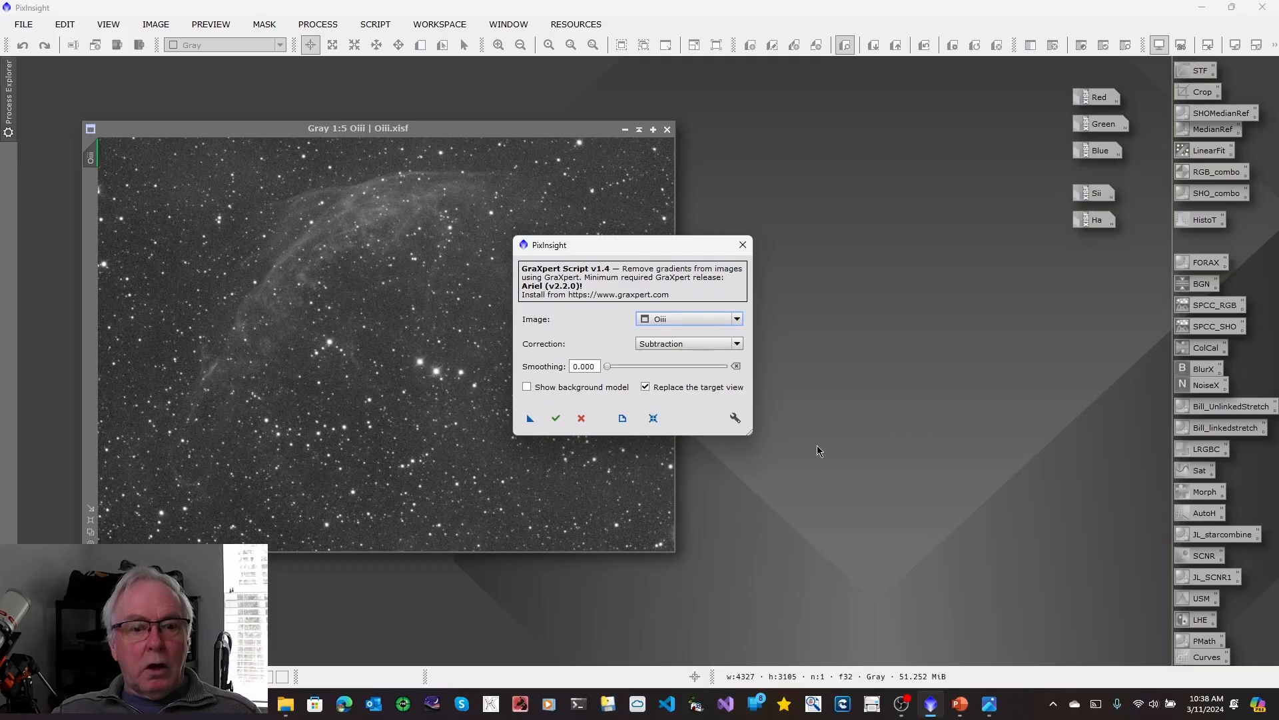
left_click(556, 419)
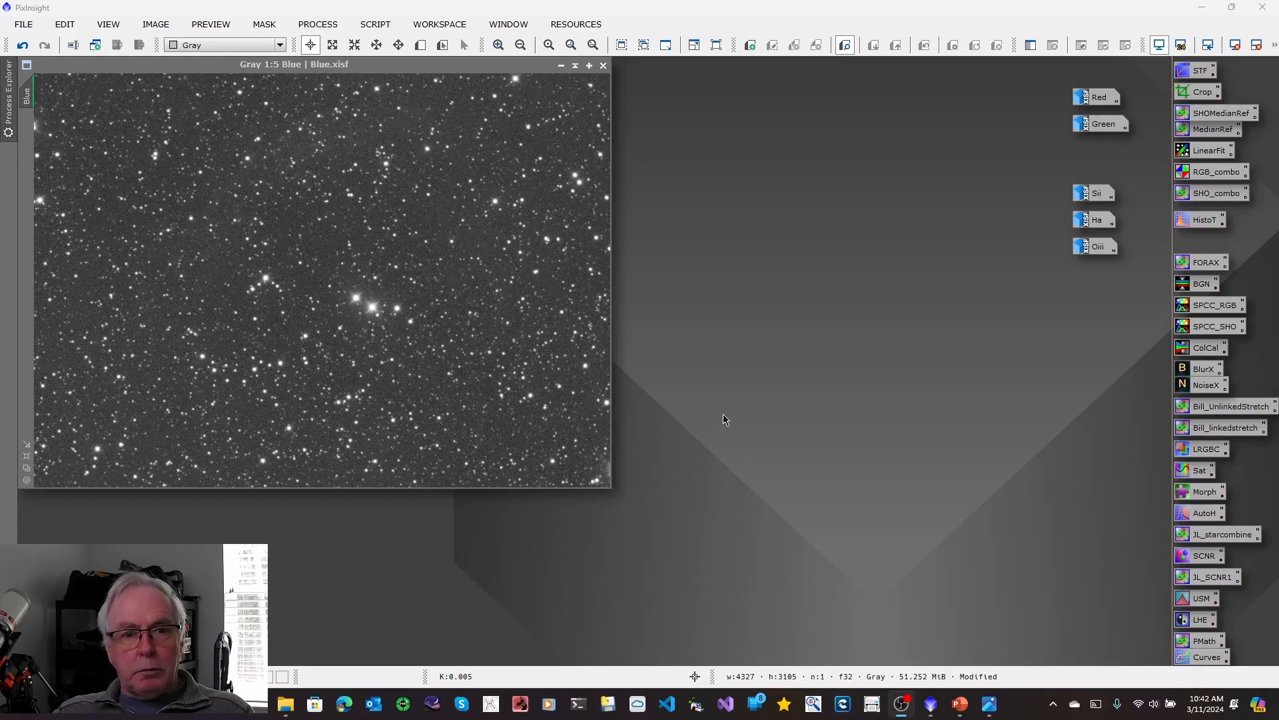
Minimize the Blue image and check the SHO/RGB workflow chart, minimizing the chart when done.
left_click(604, 68)
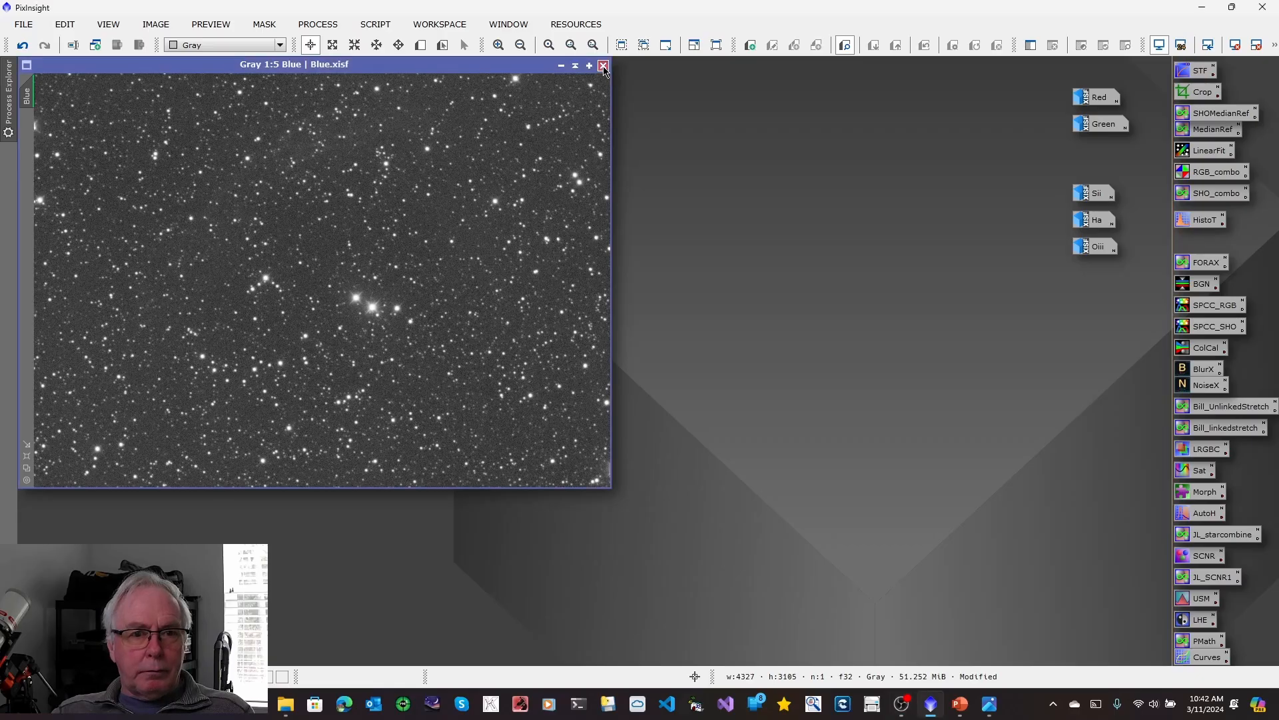
left_click(561, 65)
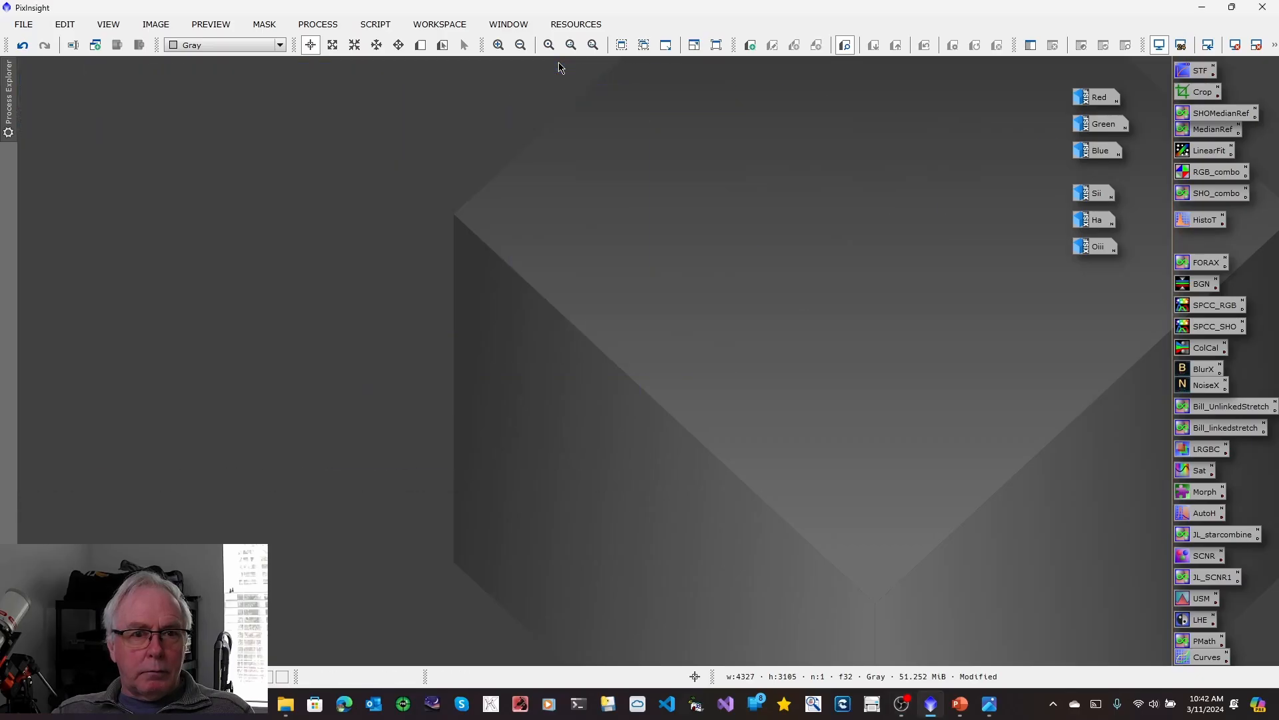
left_click(989, 703)
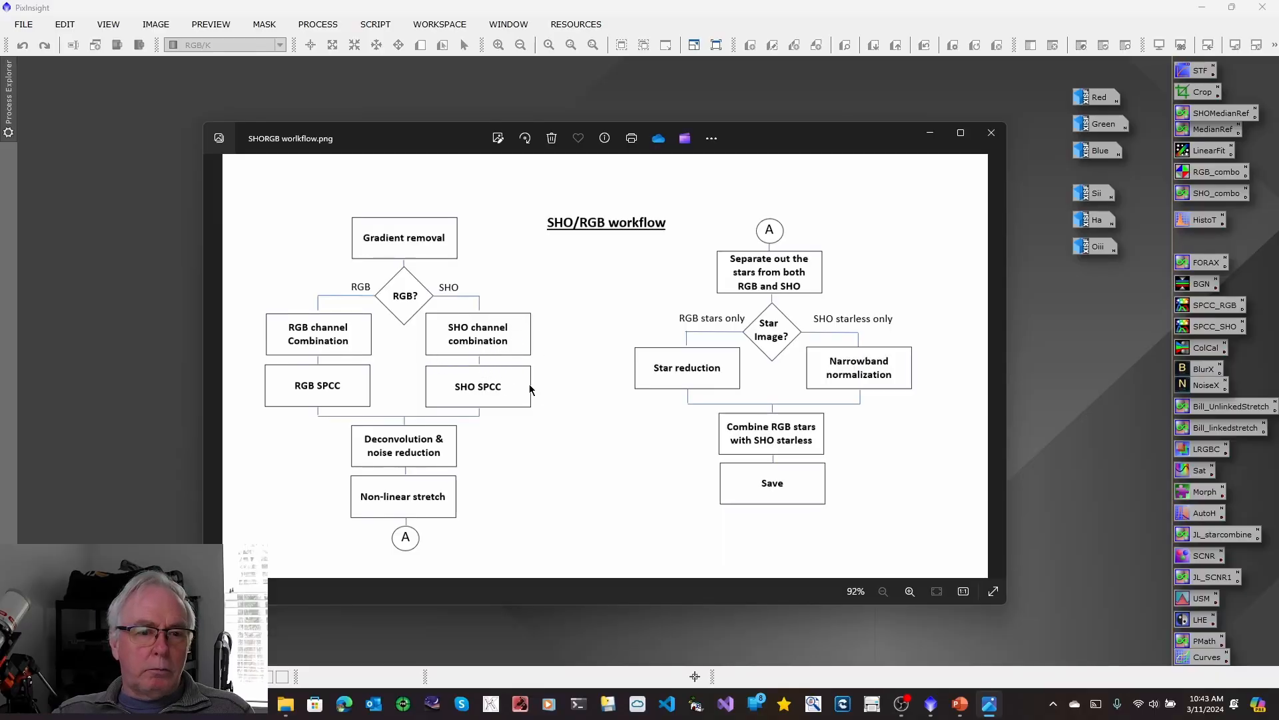
left_click(931, 133)
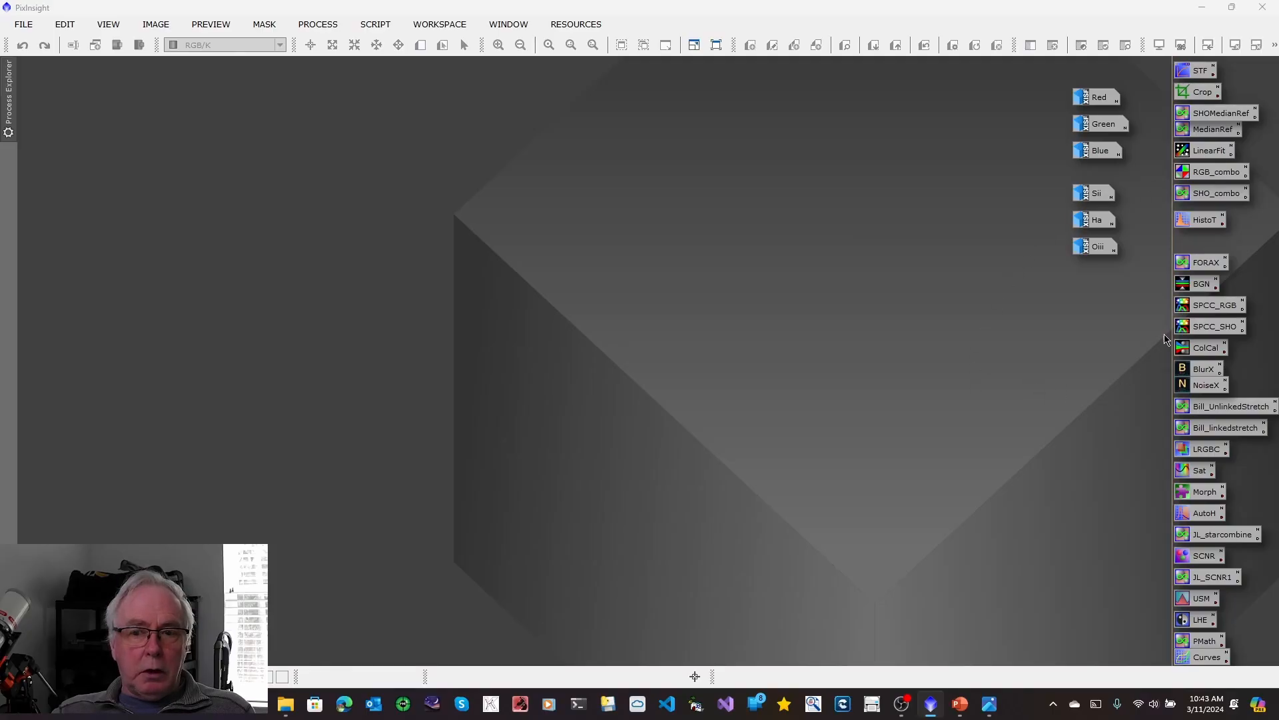
Open the saved RGB_combo channel combination and assign Sii as the red channel source.
double_click(1233, 174)
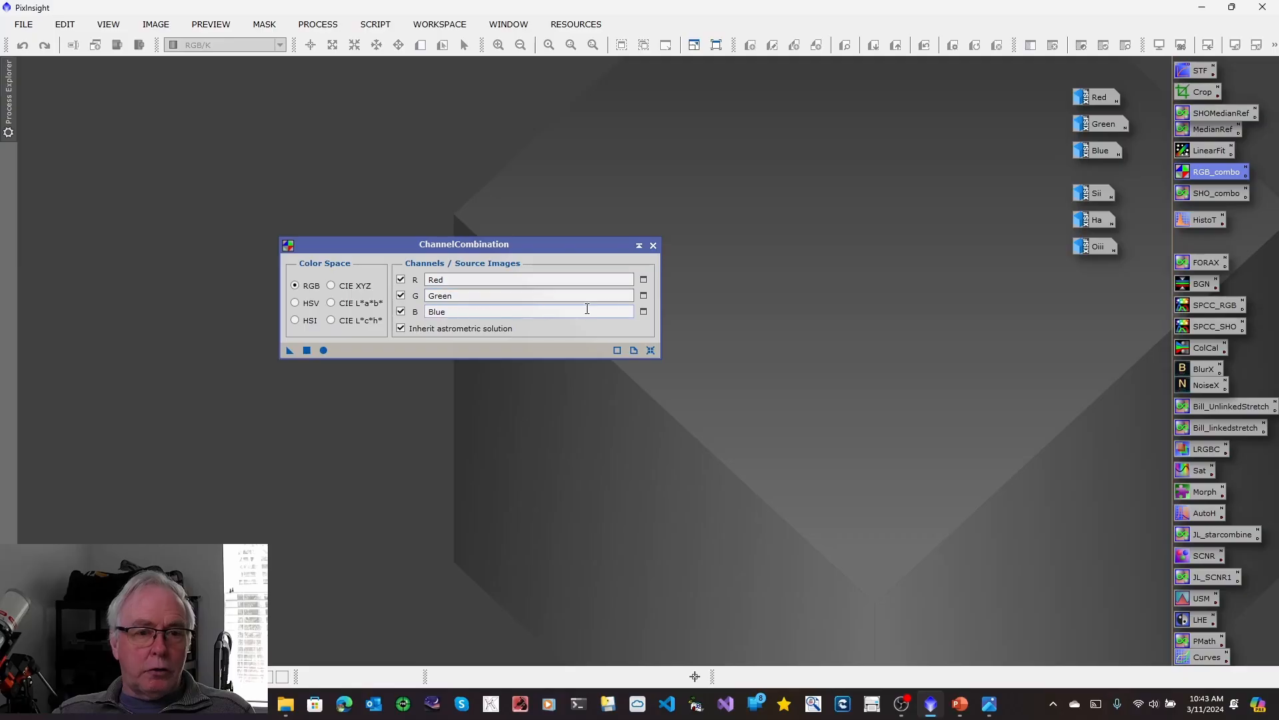
left_click(644, 281)
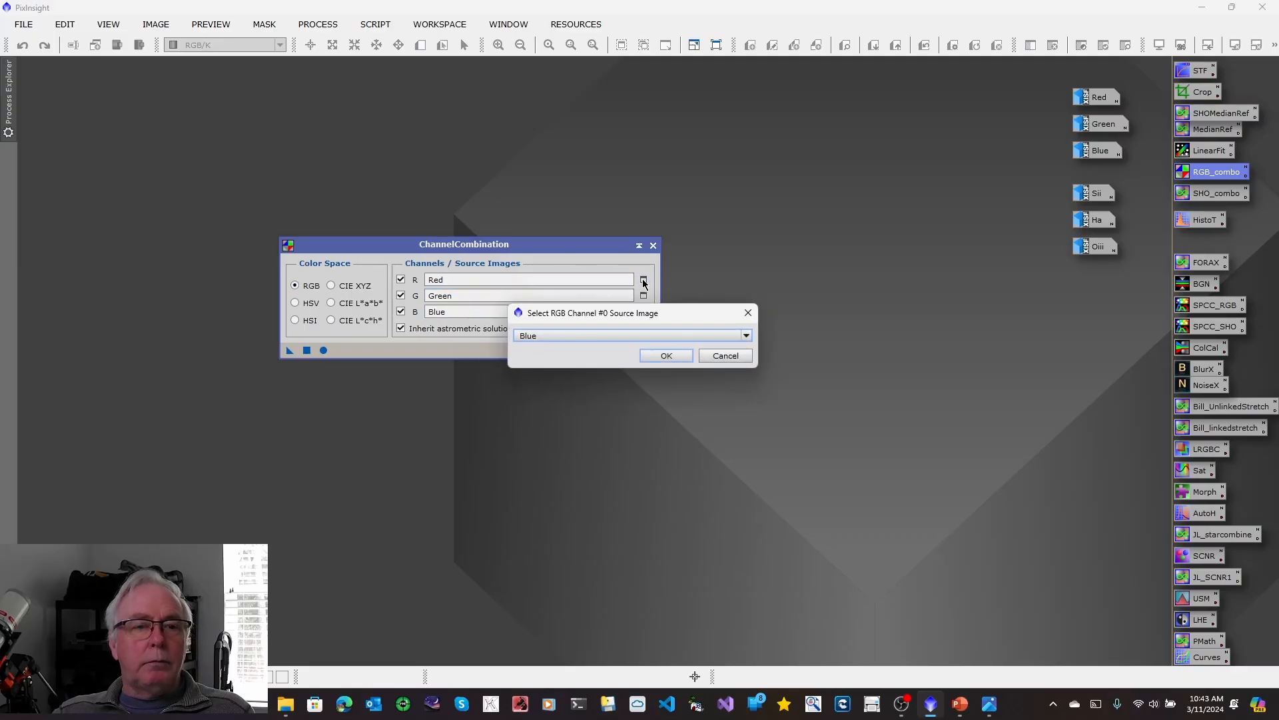
left_click(746, 336)
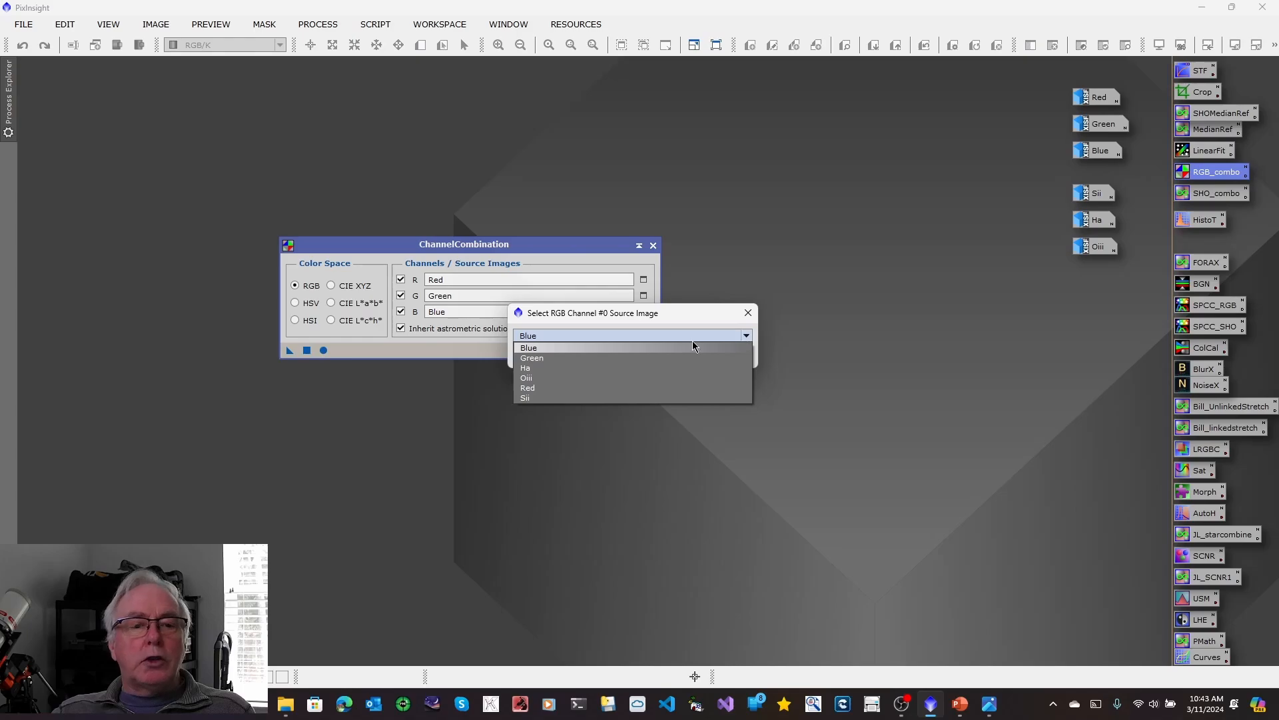
left_click(538, 398)
left_click(654, 356)
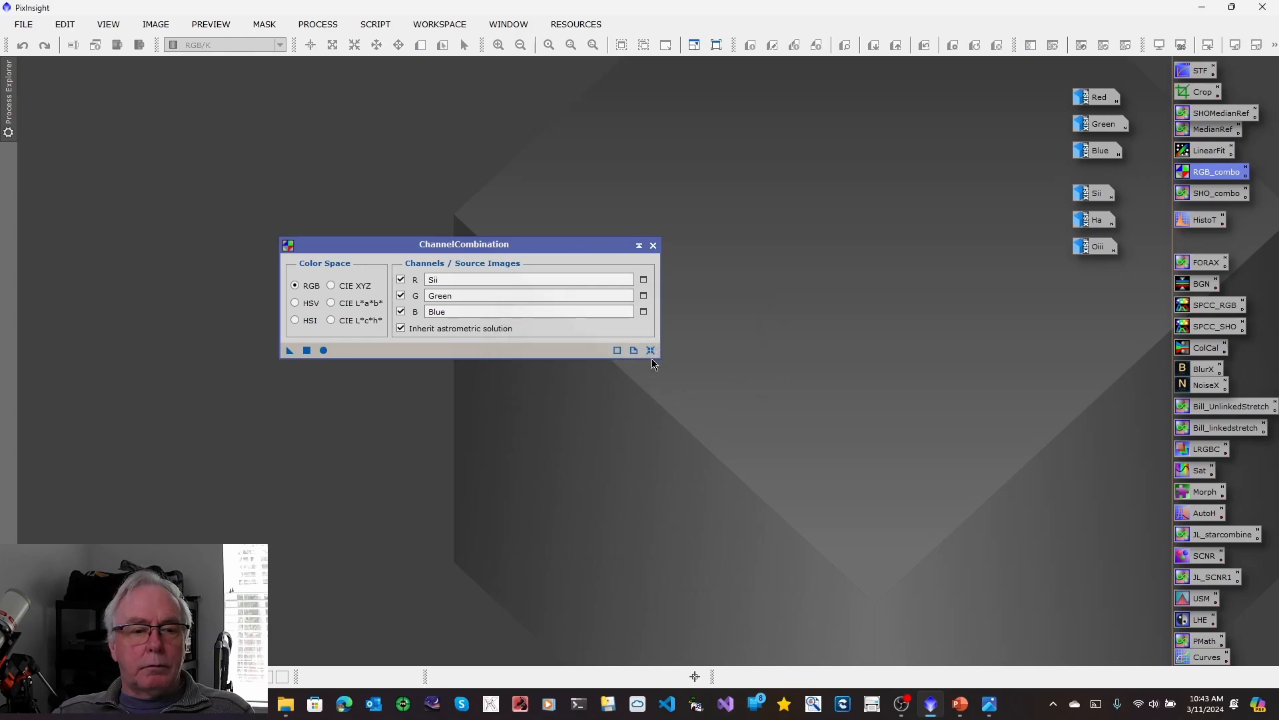
Assign Ha as the green channel source and Oiii as the blue channel source in ChannelCombination.
left_click(644, 297)
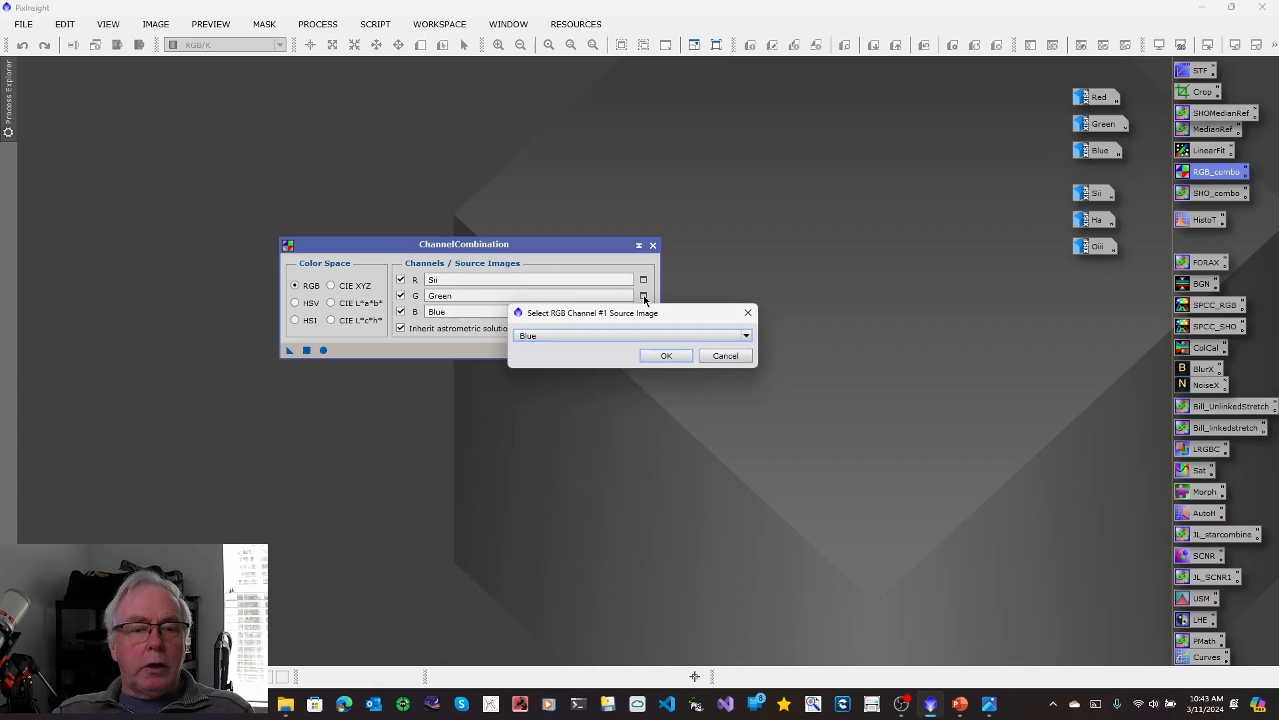
left_click(746, 336)
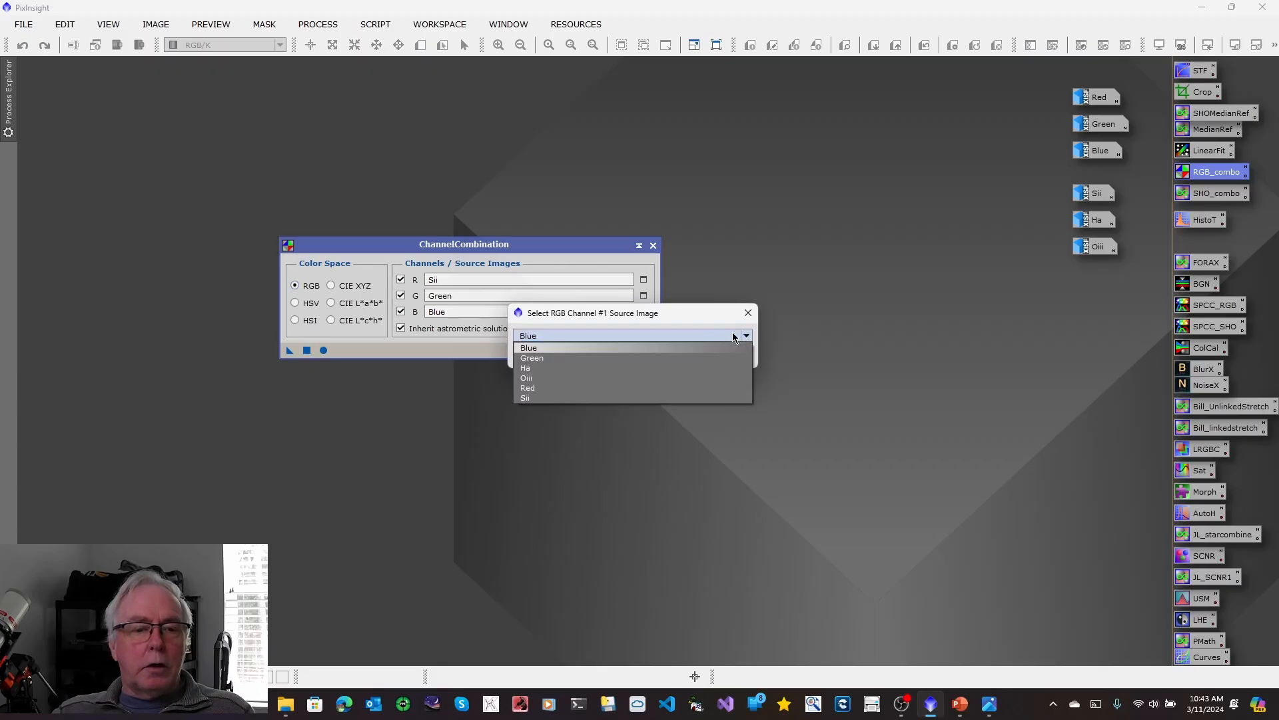
left_click(557, 369)
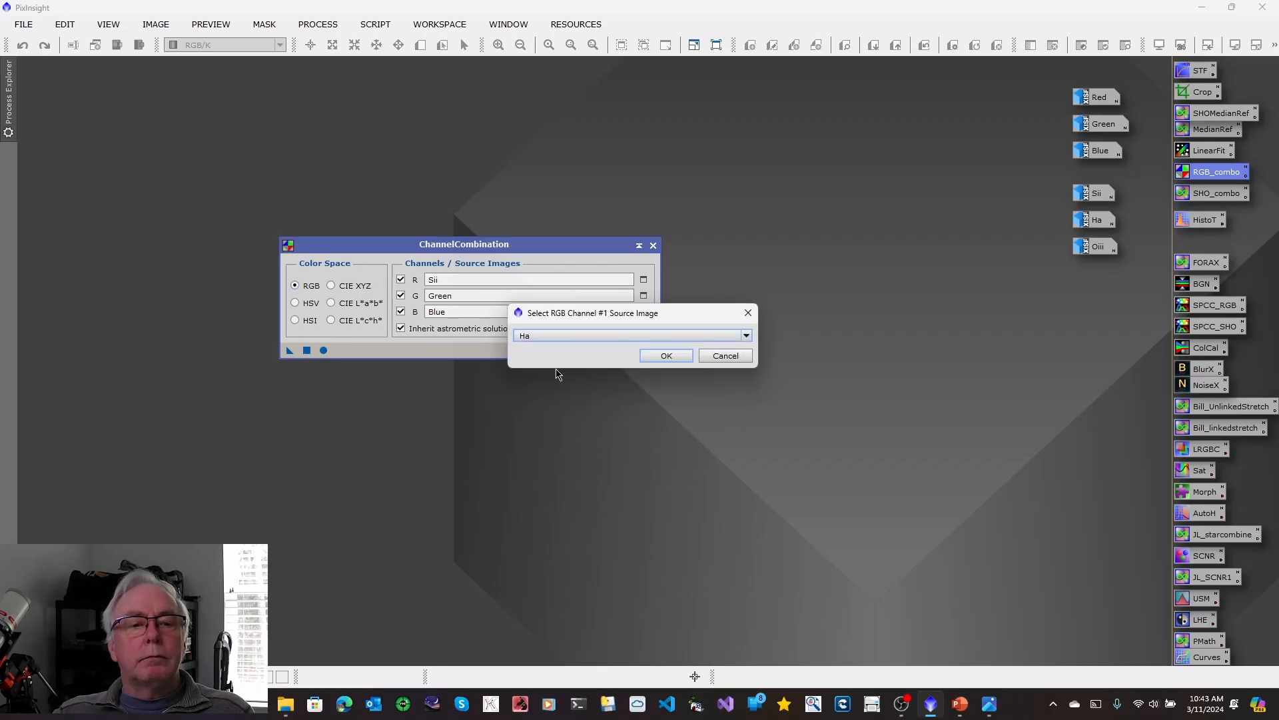
left_click(658, 355)
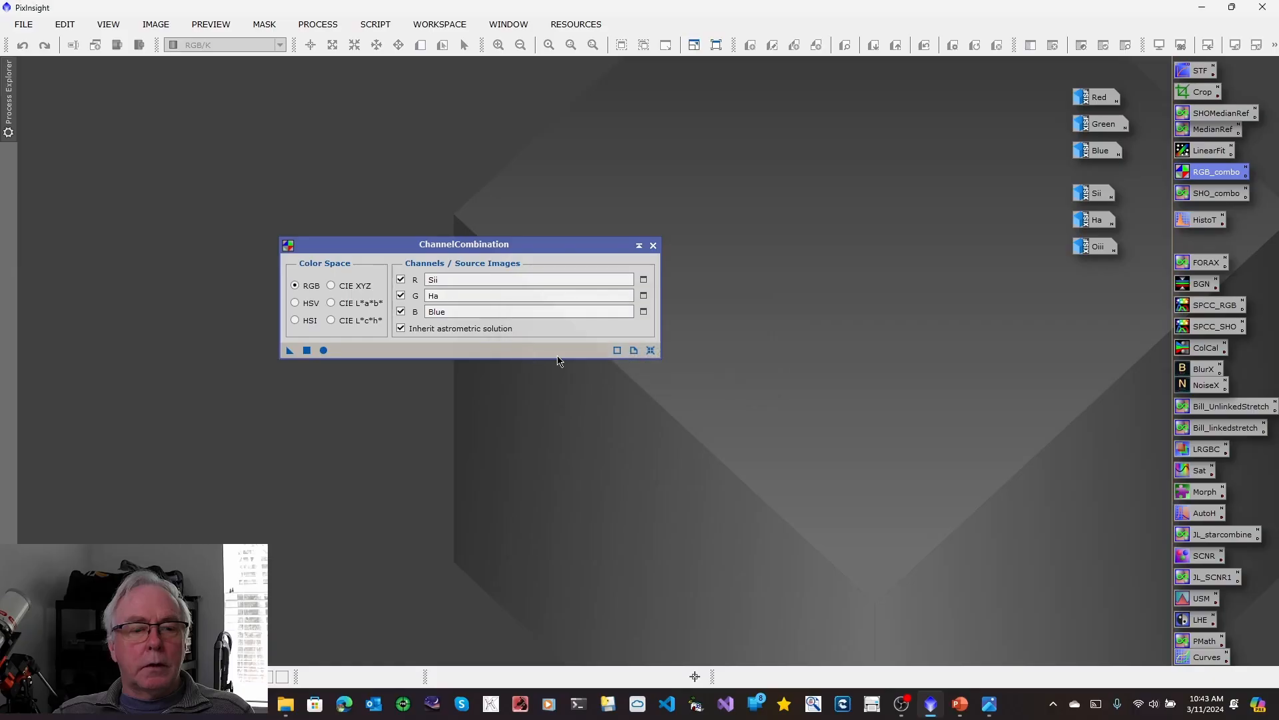
left_click(644, 312)
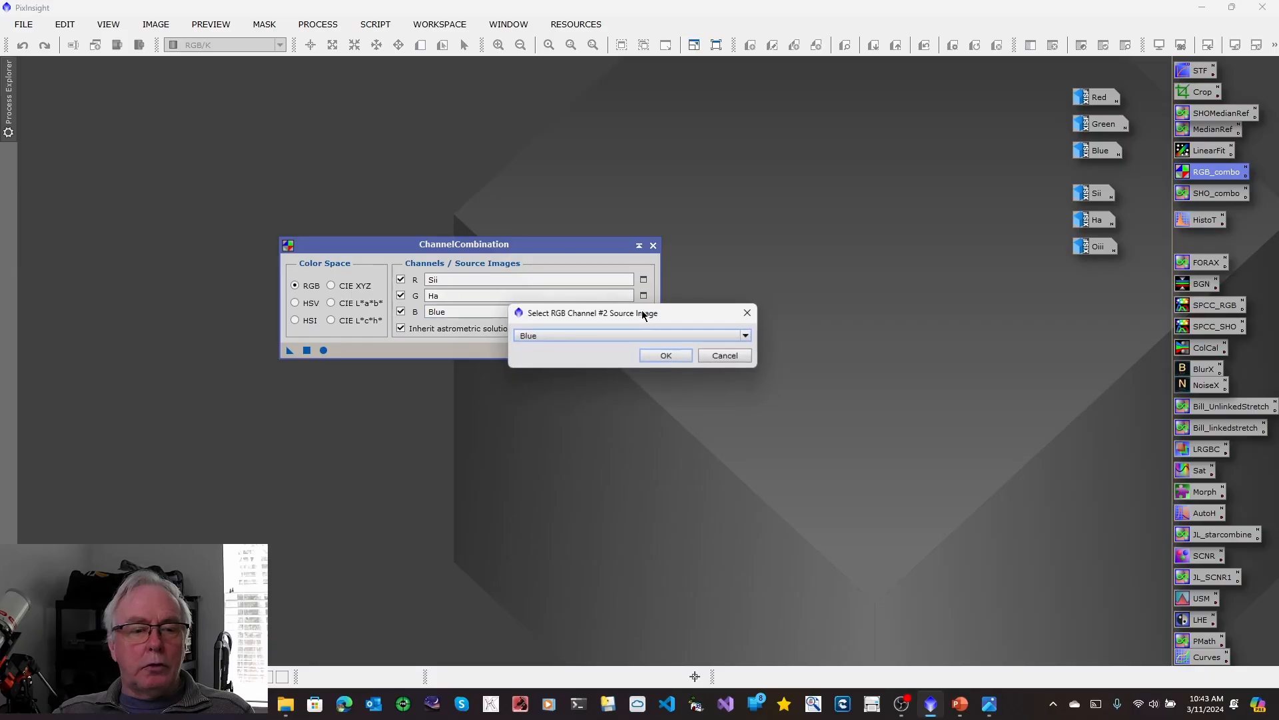
left_click(747, 336)
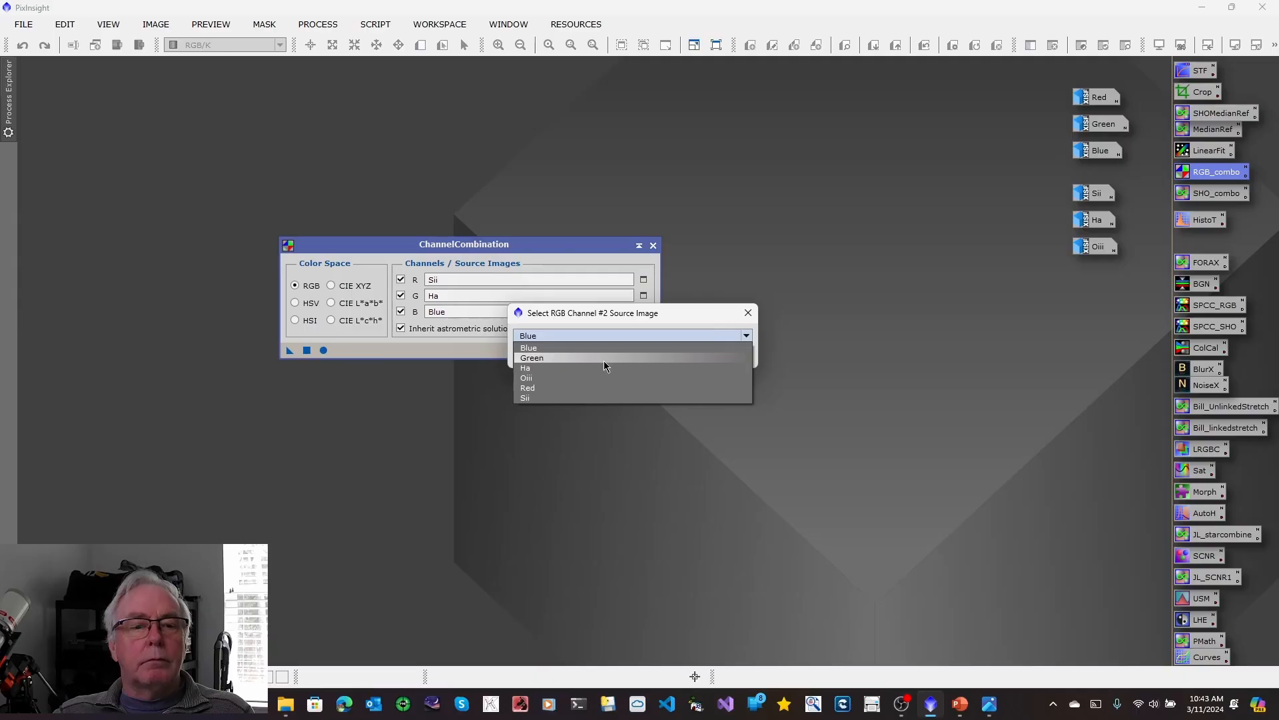
left_click(593, 377)
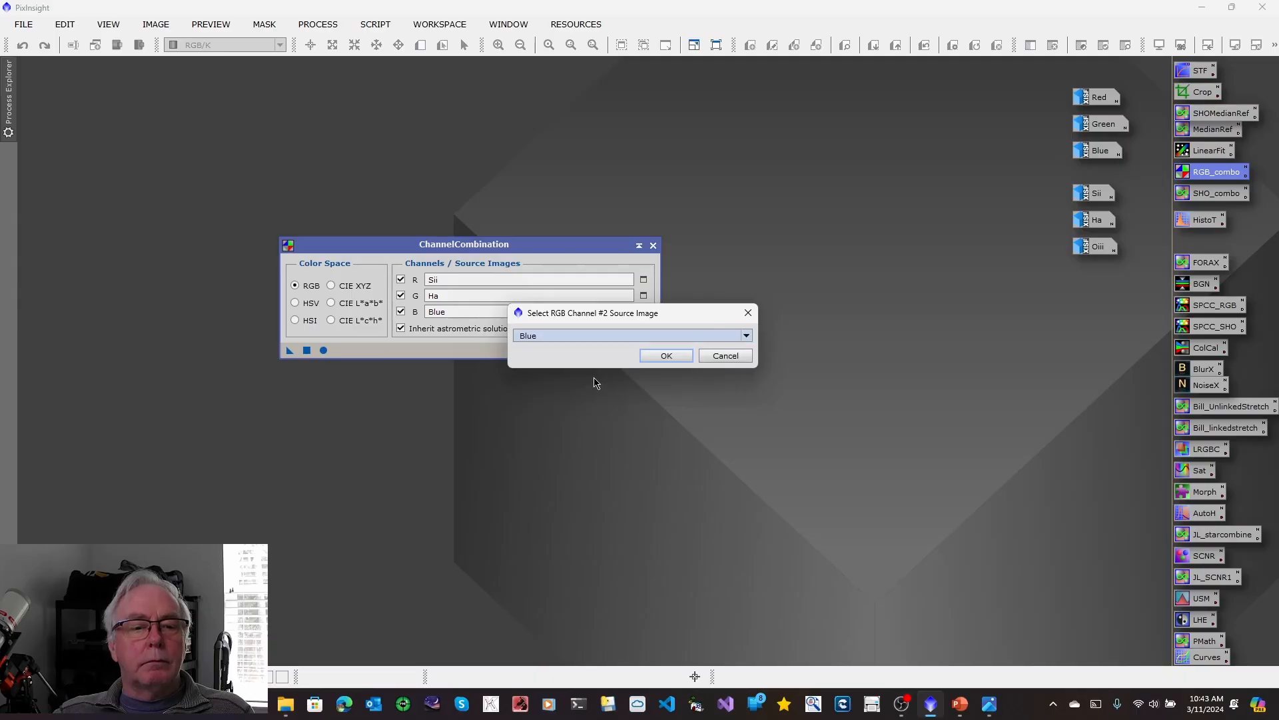
left_click(666, 356)
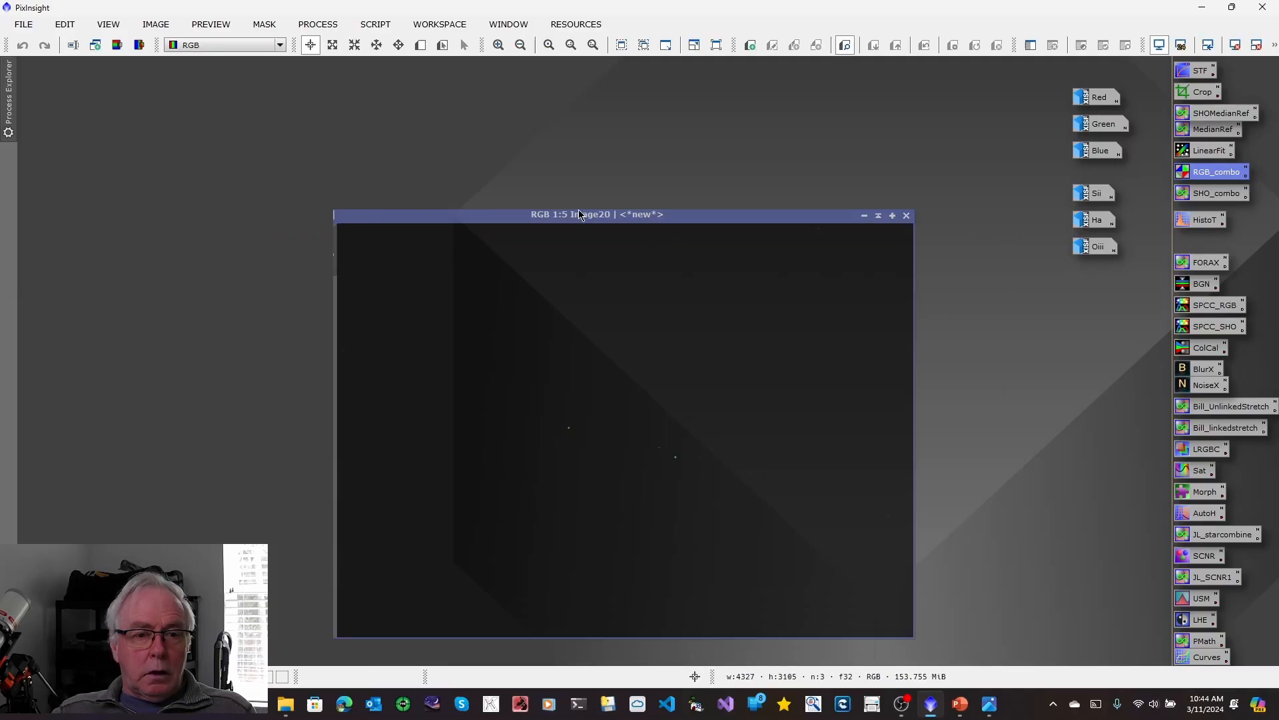
Create the combined SHO image from the assigned channels and apply an automatic screen stretch to it.
left_click_drag(584, 215, 430, 157)
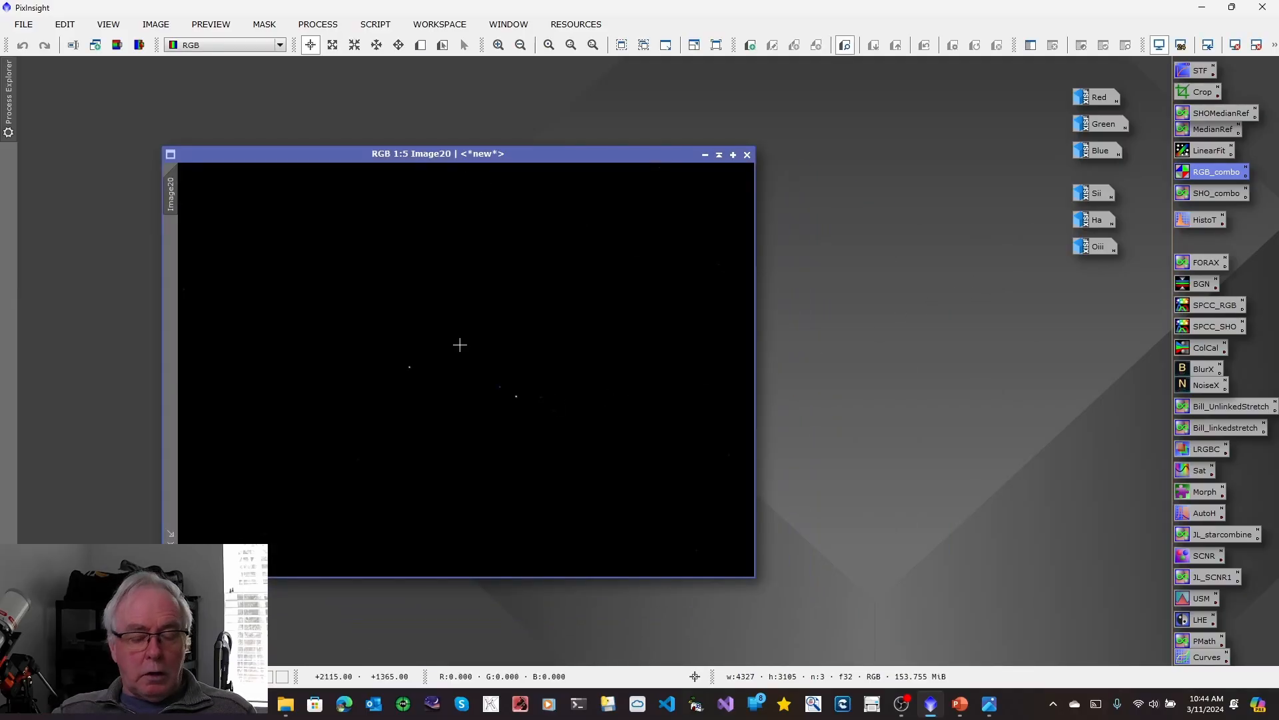
key("ctrl+a")
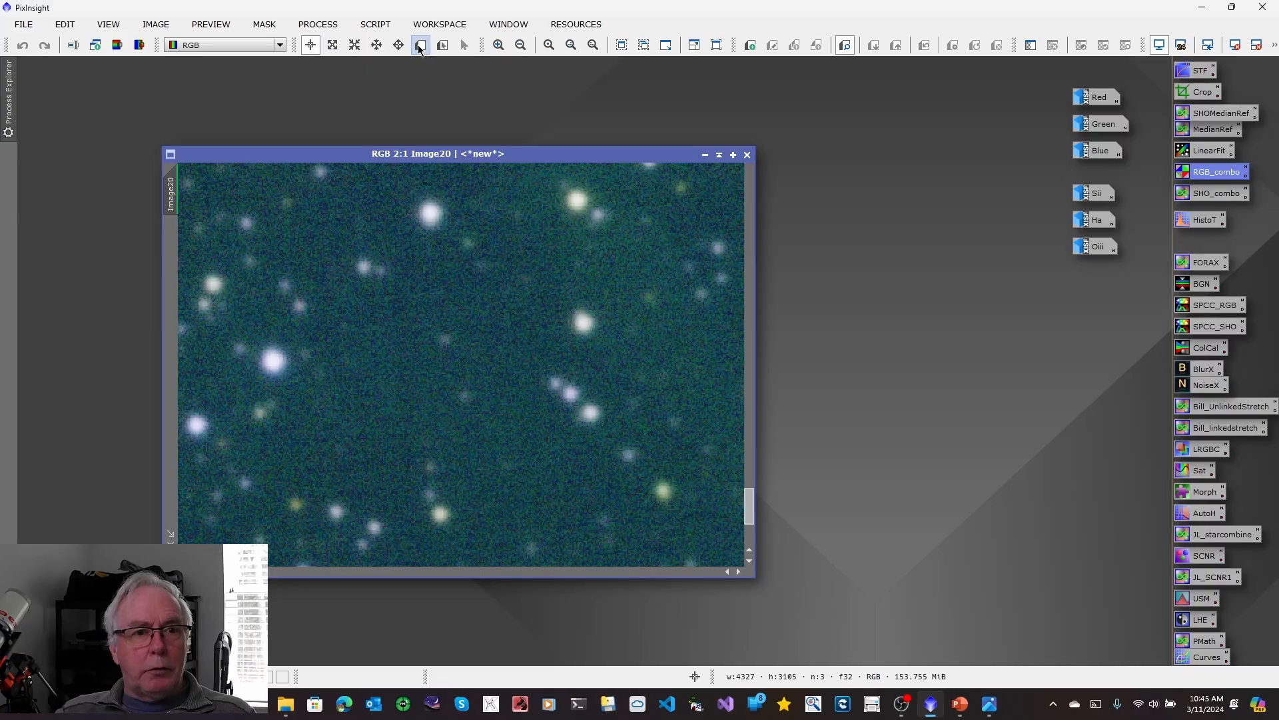
Define a small preview over a star-free background patch of the combined SHO image at 2:1 zoom.
left_click(420, 47)
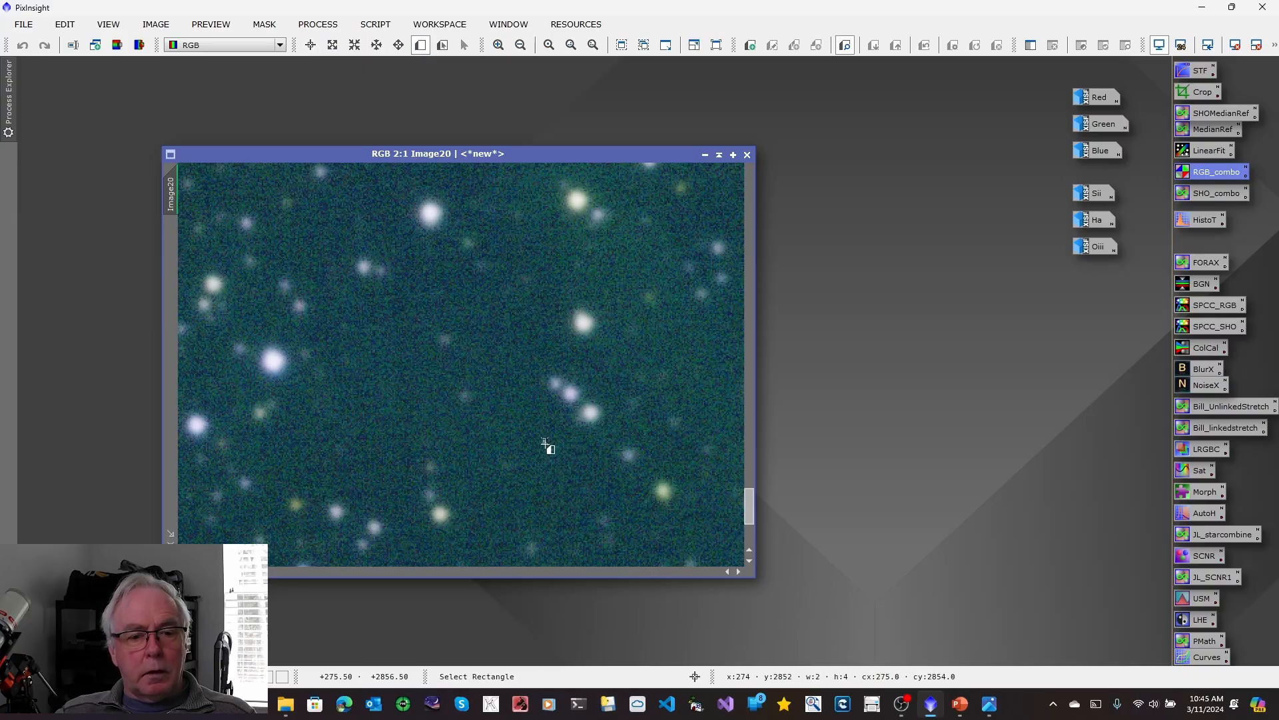
left_click_drag(545, 441, 589, 522)
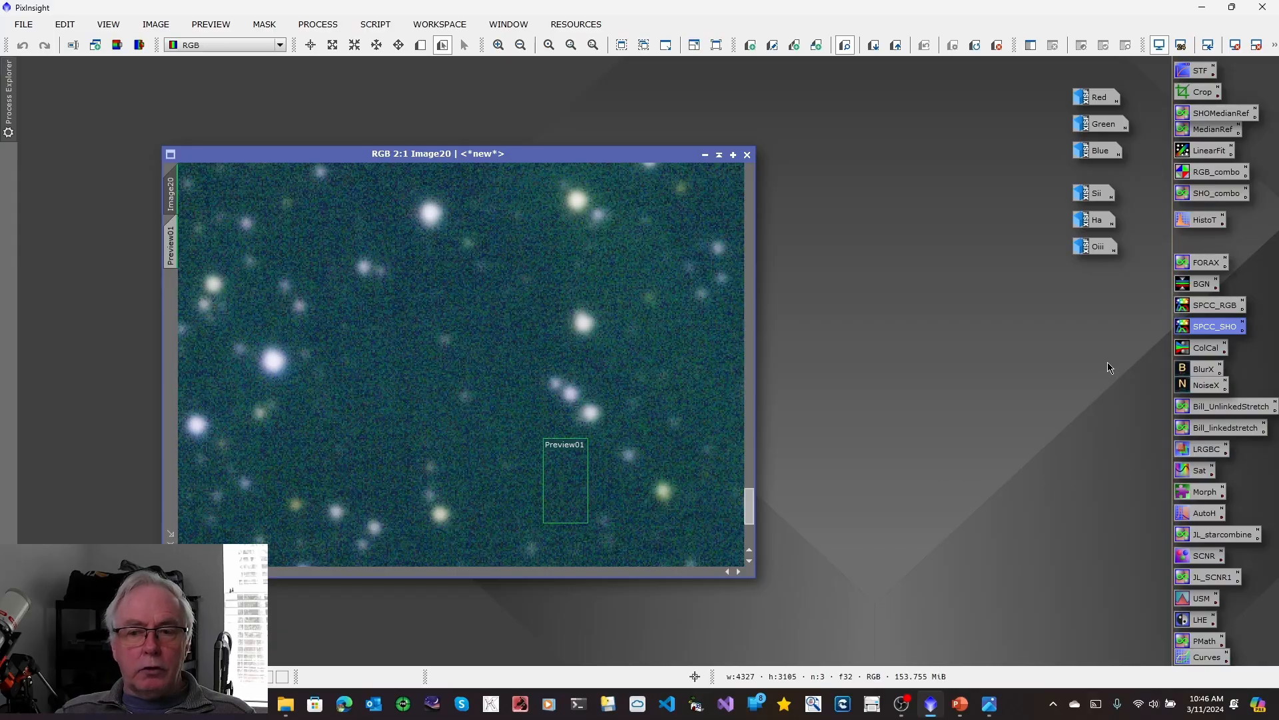
Set up the saved SPCC_SHO calibration without graph generation, using Preview01 as the background neutralization region of interest.
double_click(1201, 328)
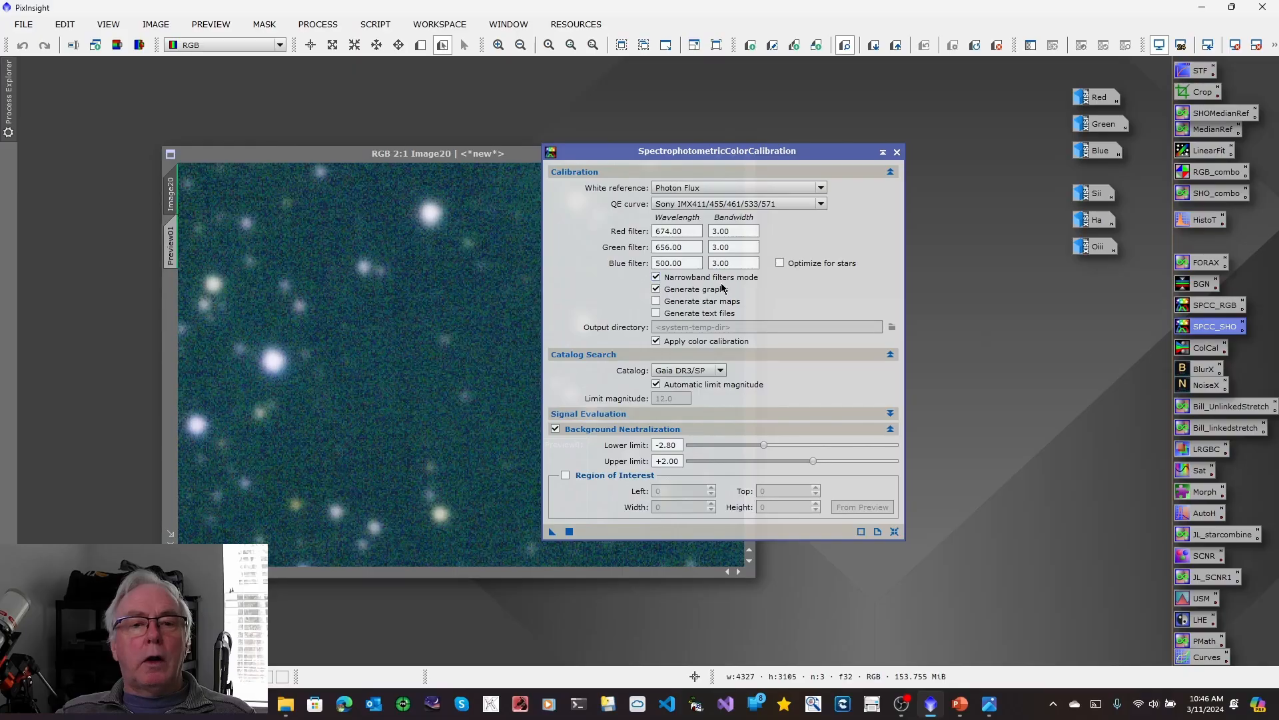
left_click(656, 290)
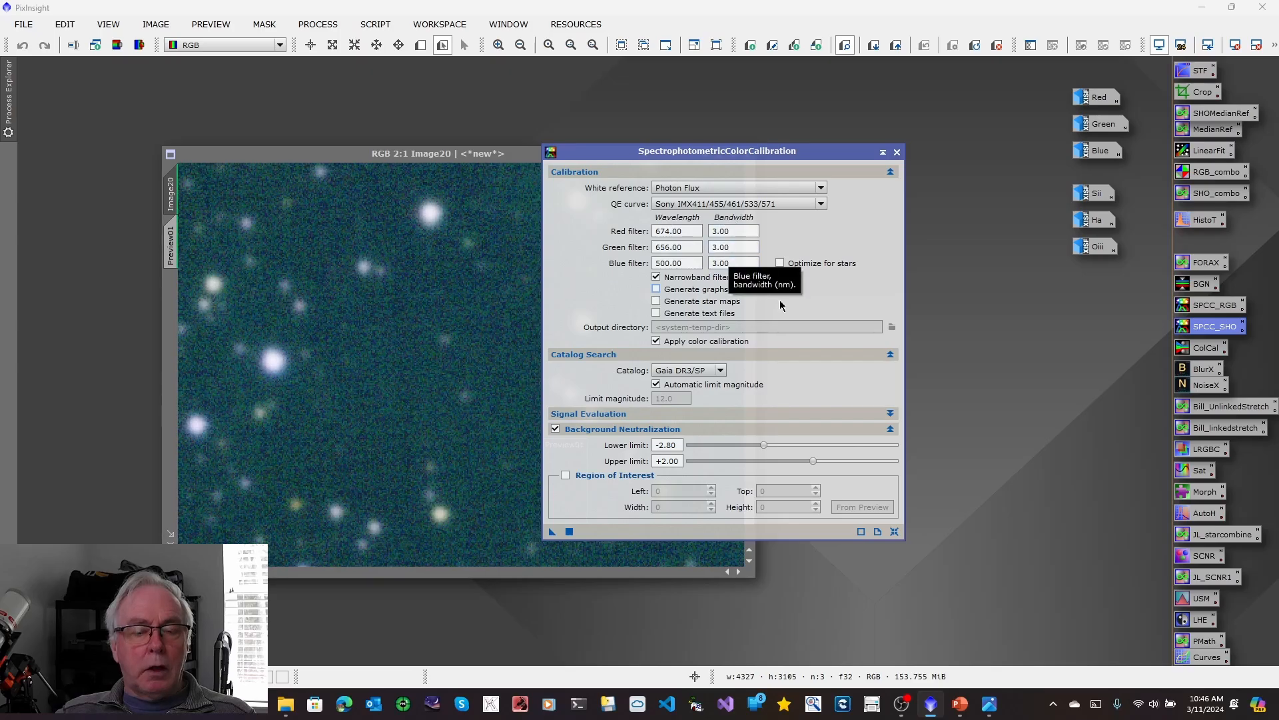
left_click(566, 475)
left_click(864, 508)
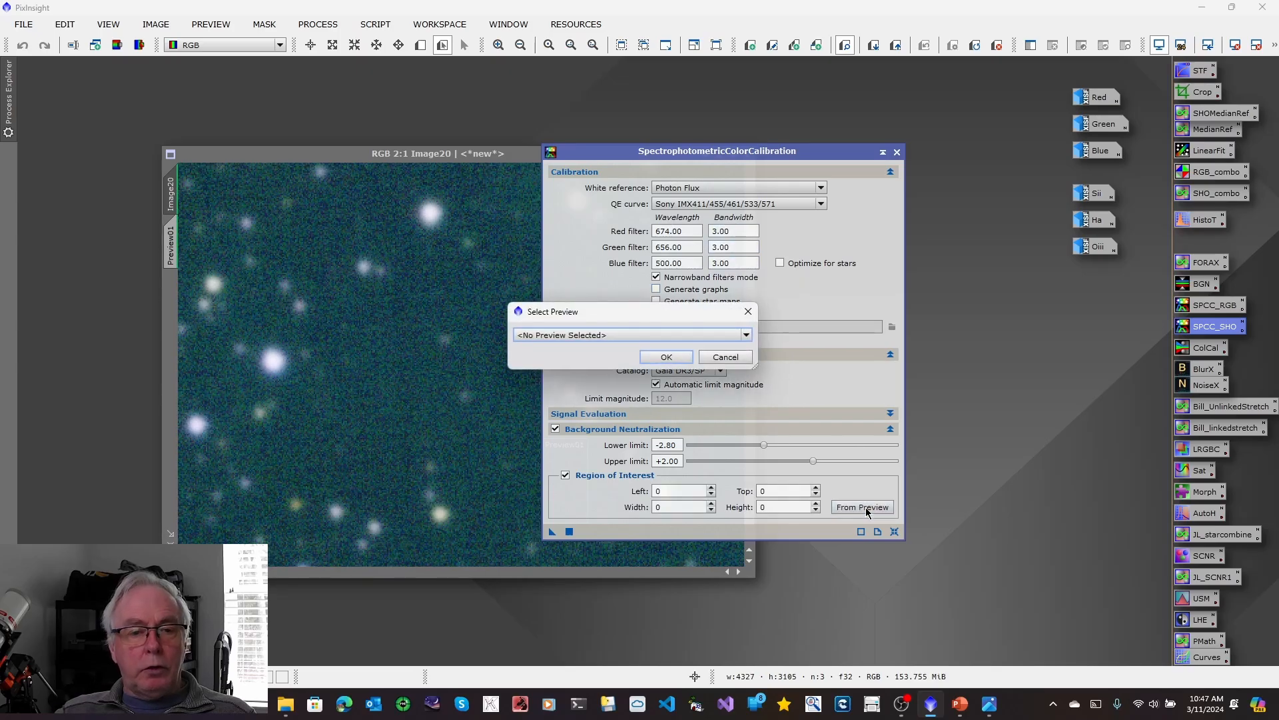
left_click(747, 335)
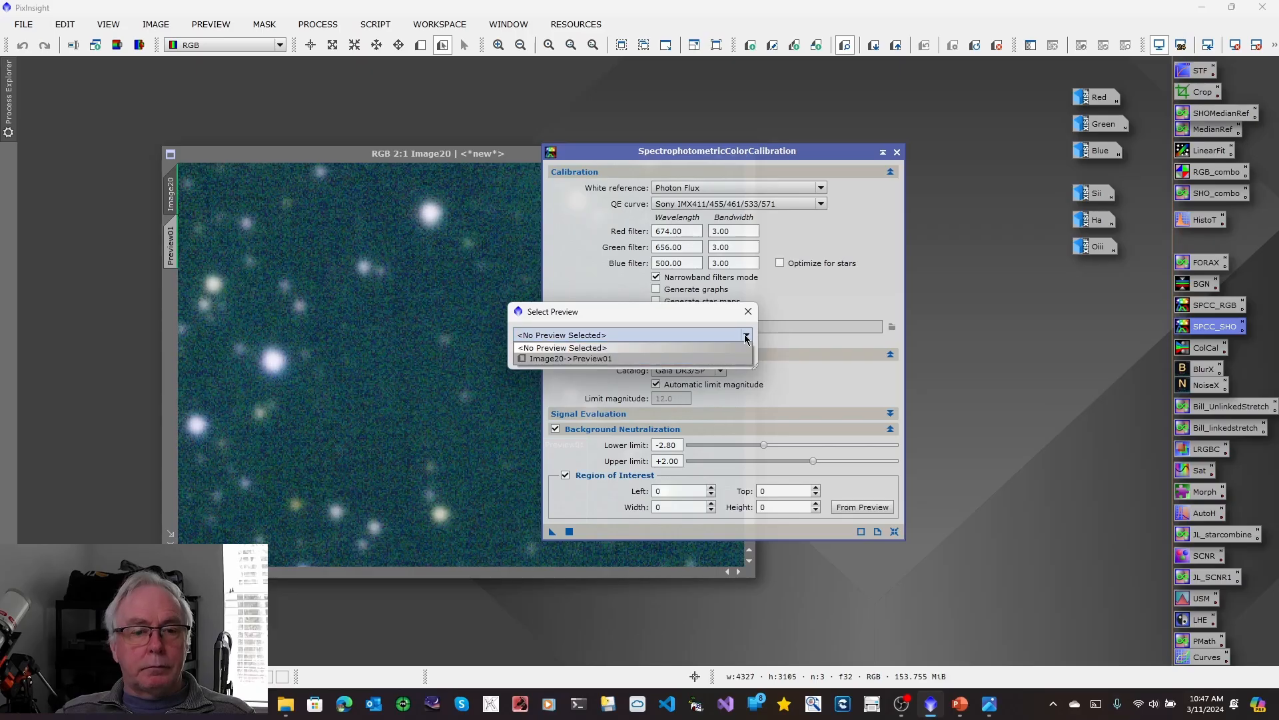
left_click(602, 359)
left_click(666, 354)
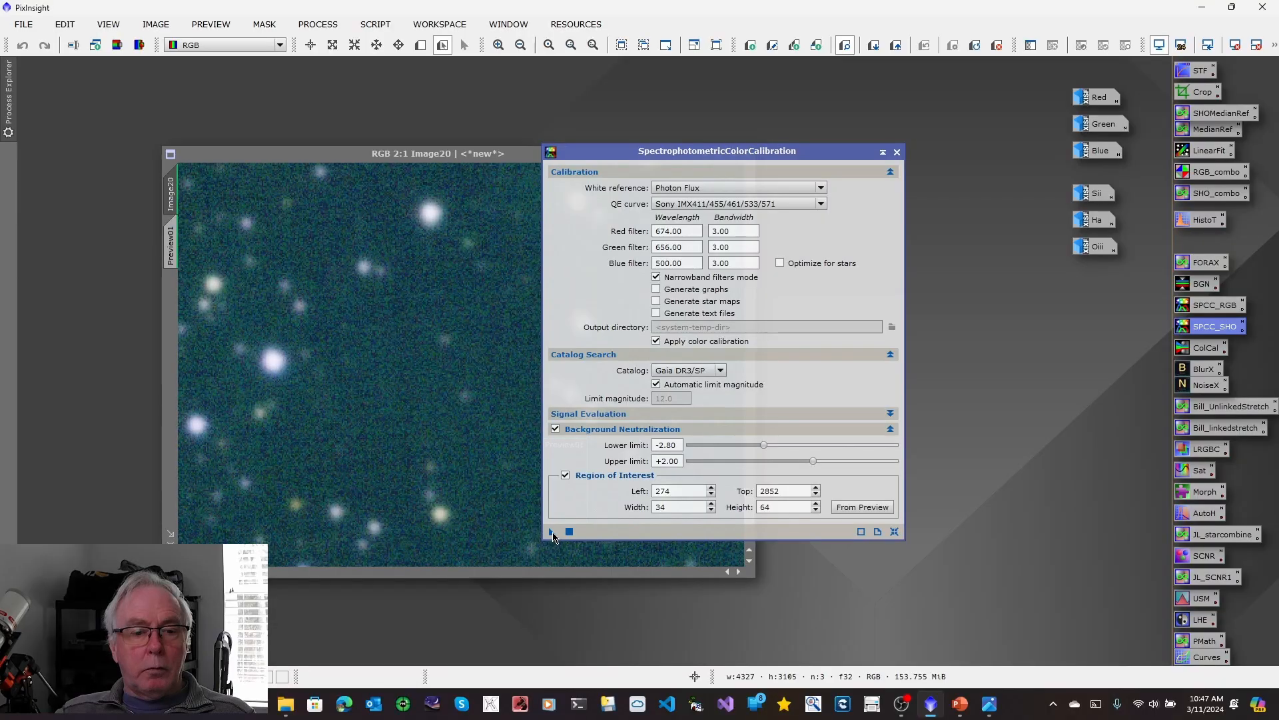
Apply the spectrophotometric color calibration to the SHO image, fit the whole image in view and refresh its automatic screen stretch.
left_click_drag(550, 536, 397, 465)
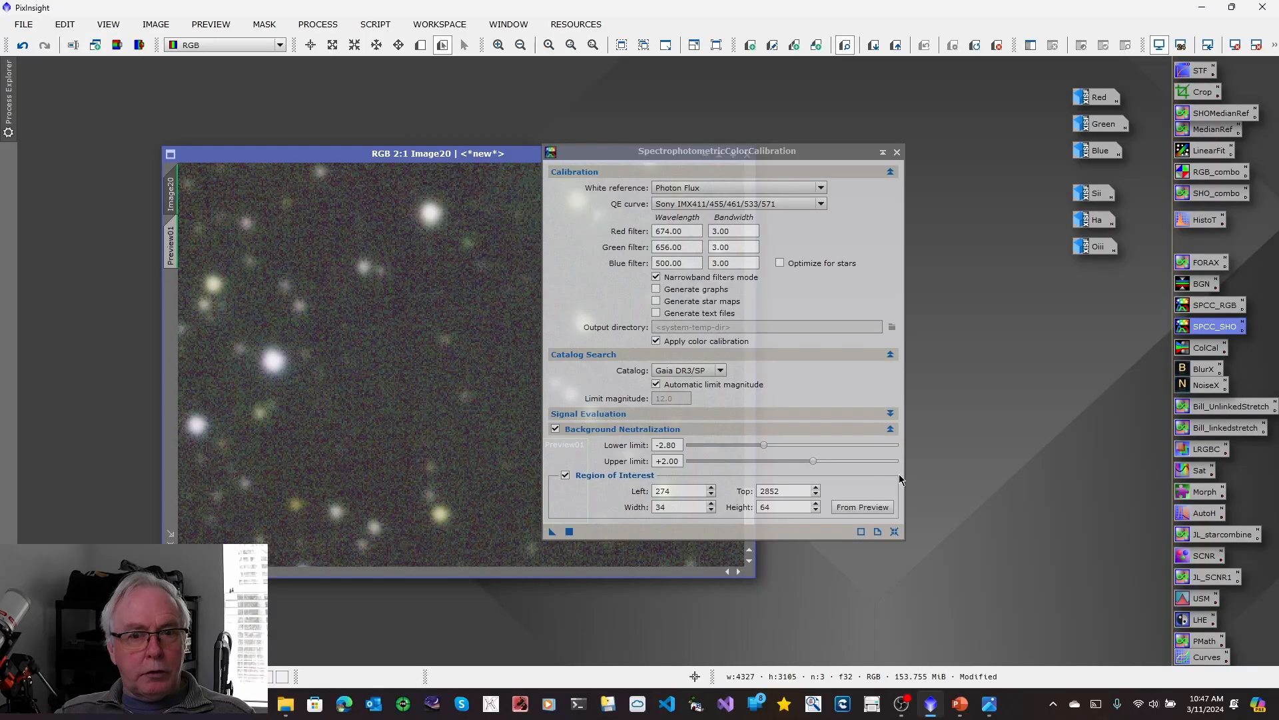
left_click(897, 155)
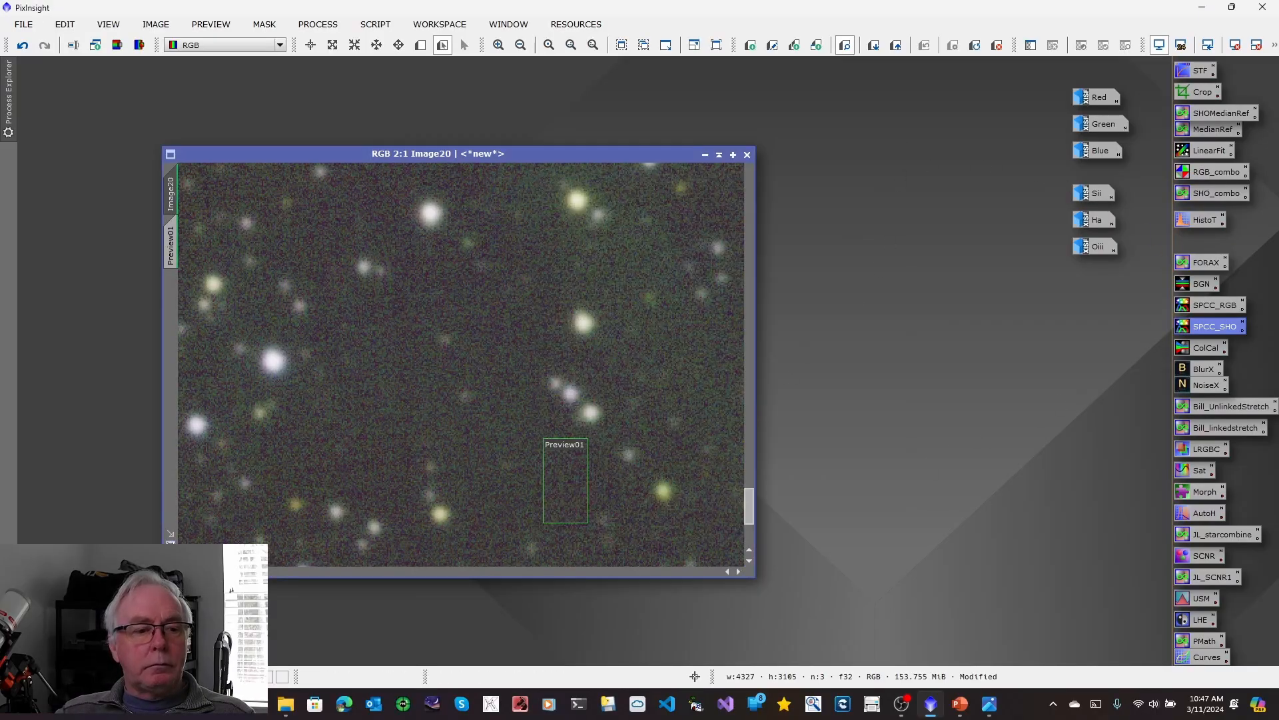
key("ctrl+0")
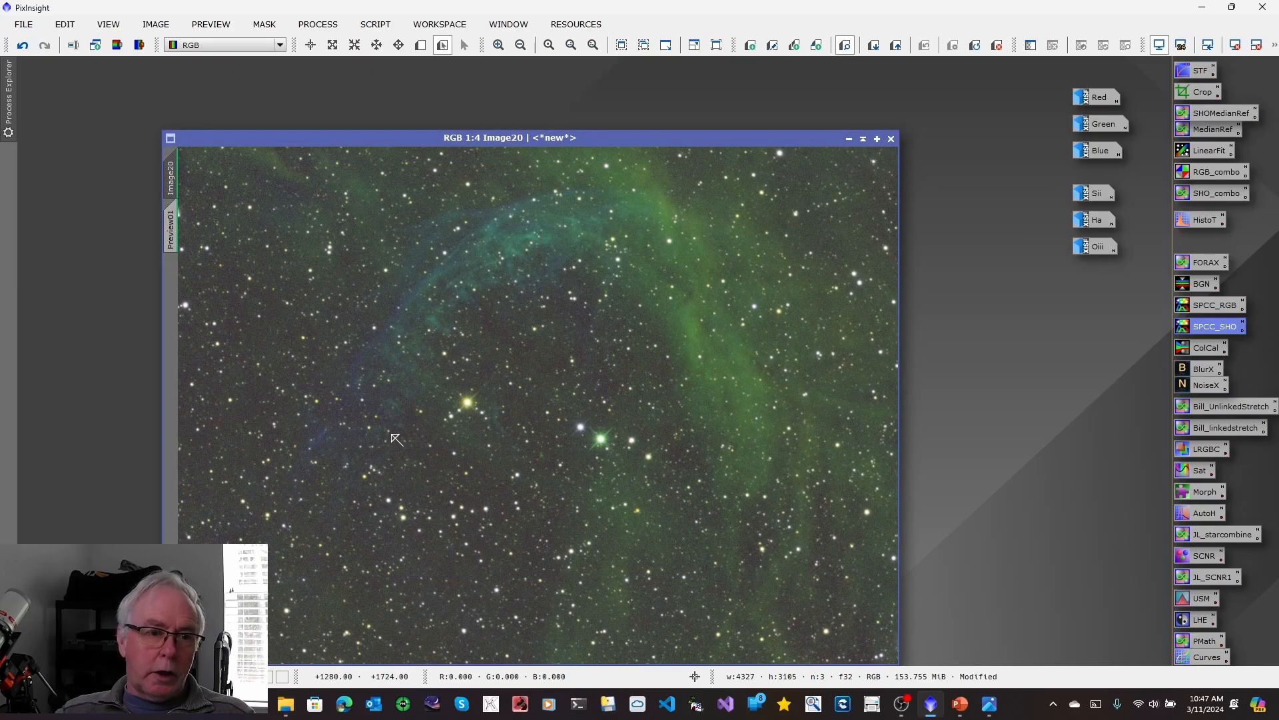
key("ctrl+a")
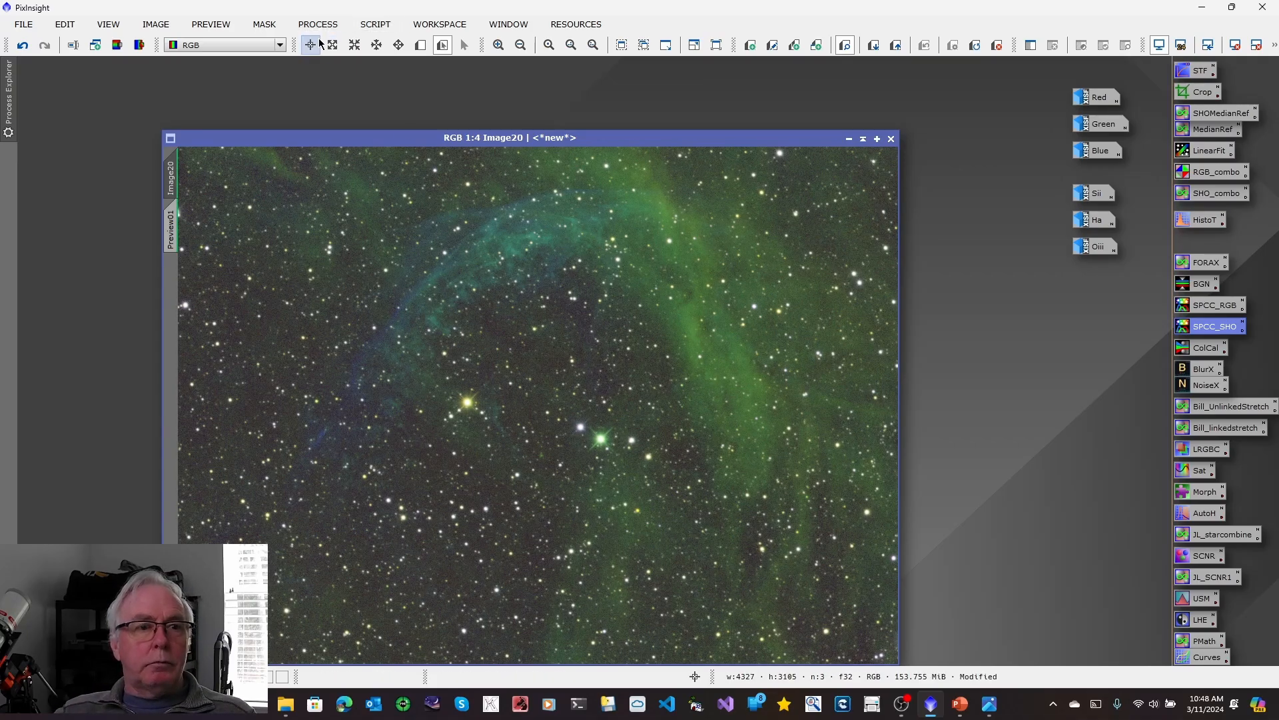
Delete Preview01 from the calibrated SHO image and reposition the image window in the workspace.
left_click(222, 27)
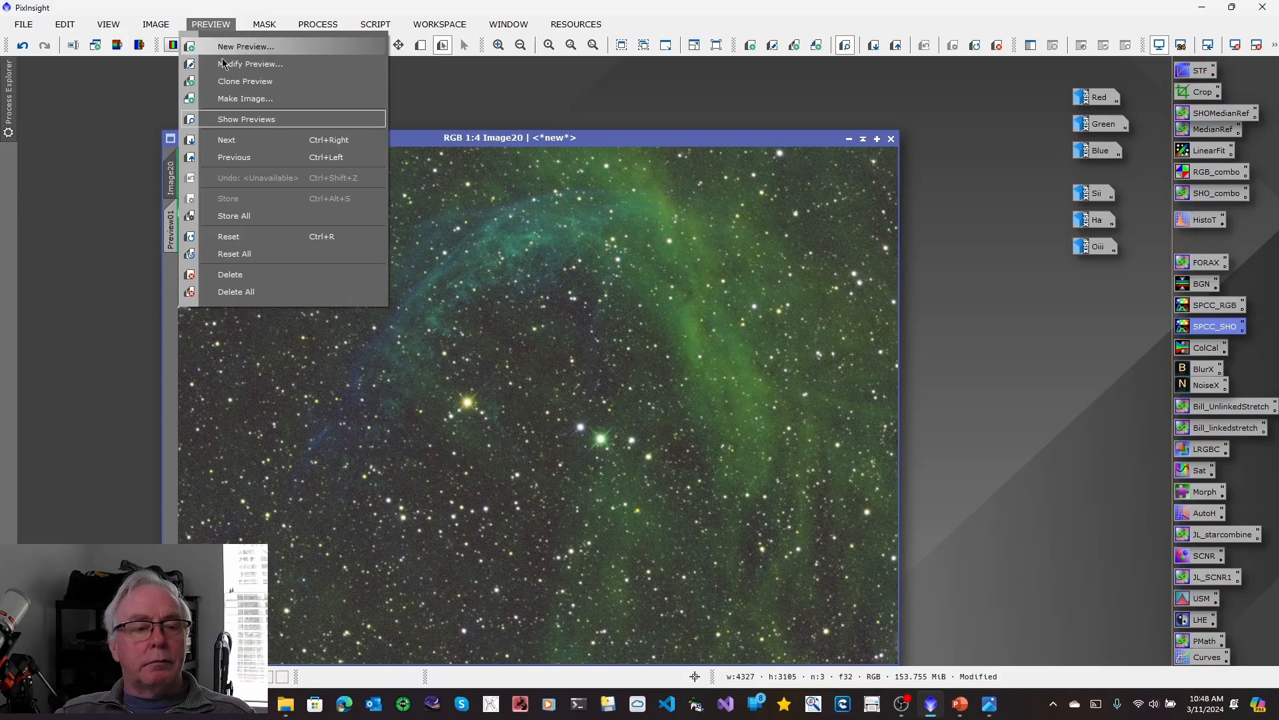
left_click(224, 276)
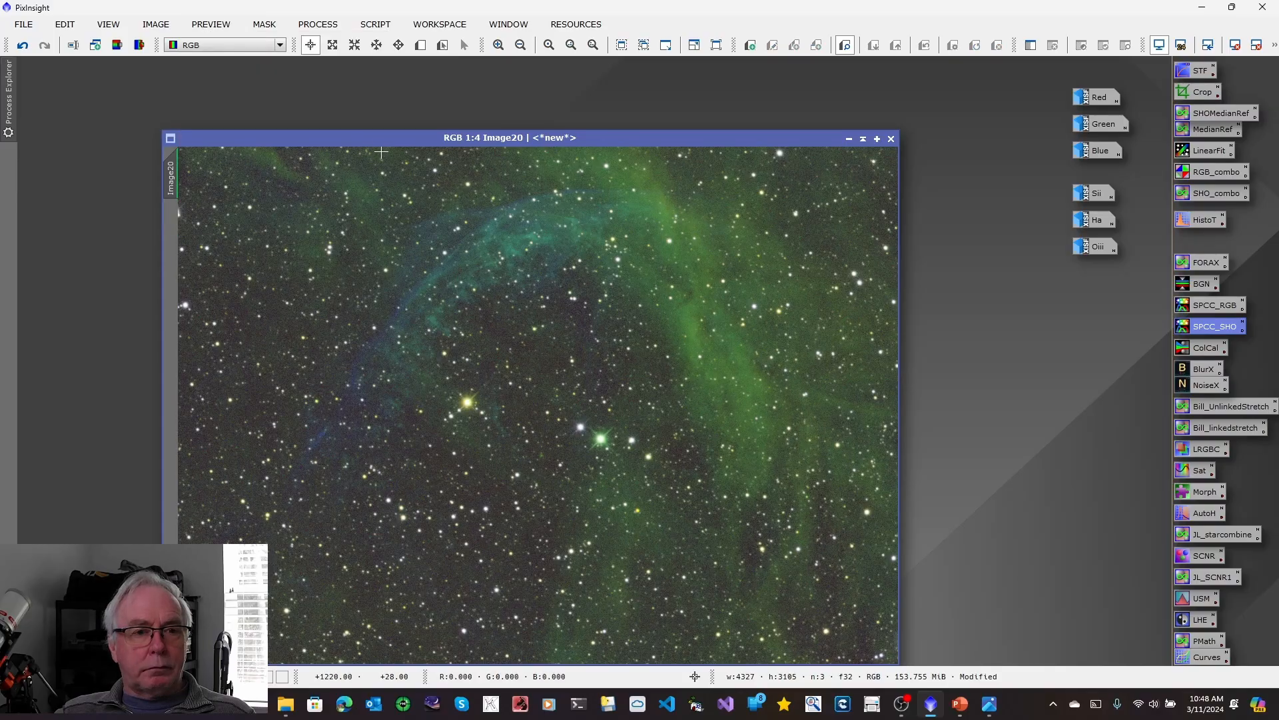
left_click_drag(381, 144, 292, 109)
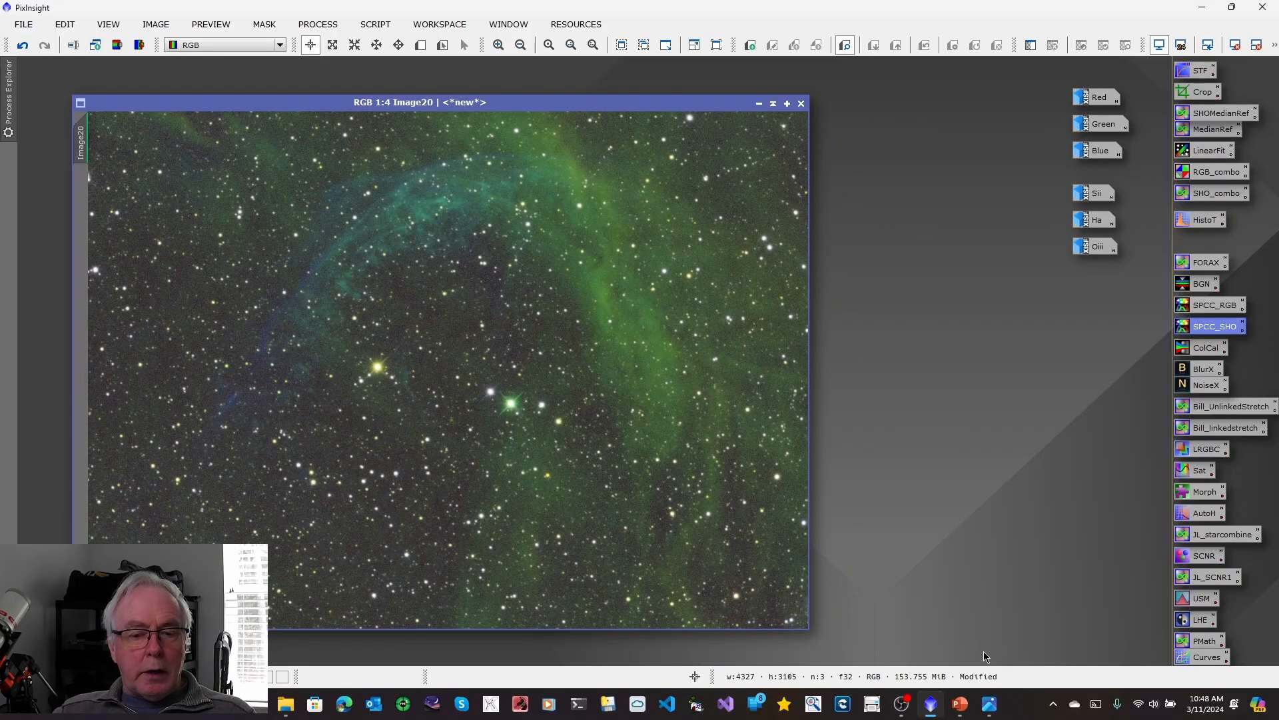
Check the SHO/RGB workflow chart, and sharpen the SHO image with BlurXTerminator using Sharpen Nonstellar 0.78.
left_click(990, 703)
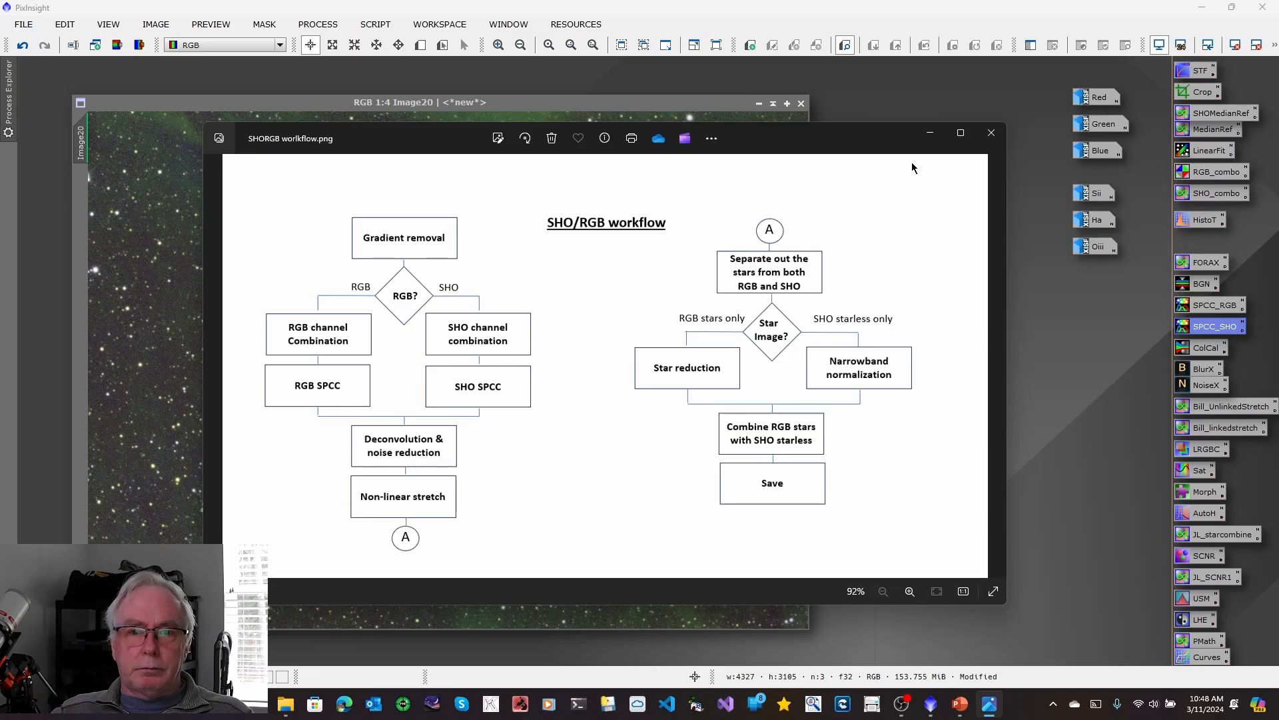
left_click(930, 132)
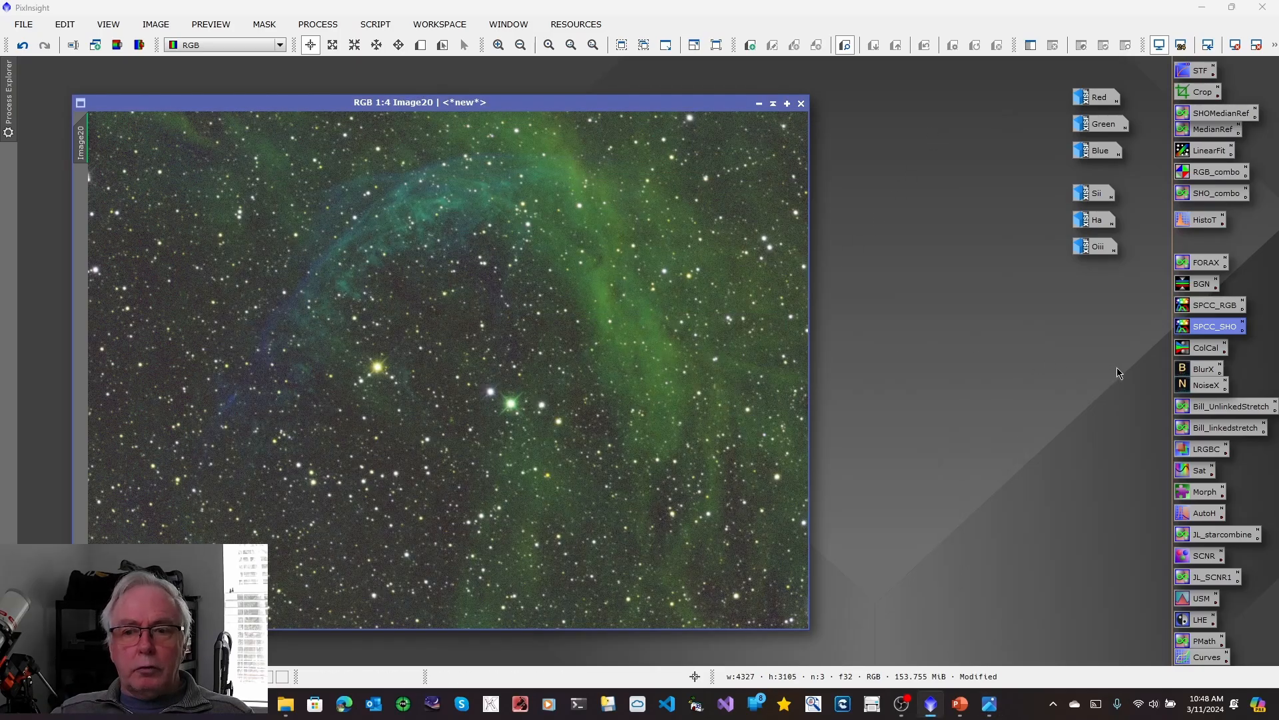
double_click(1193, 371)
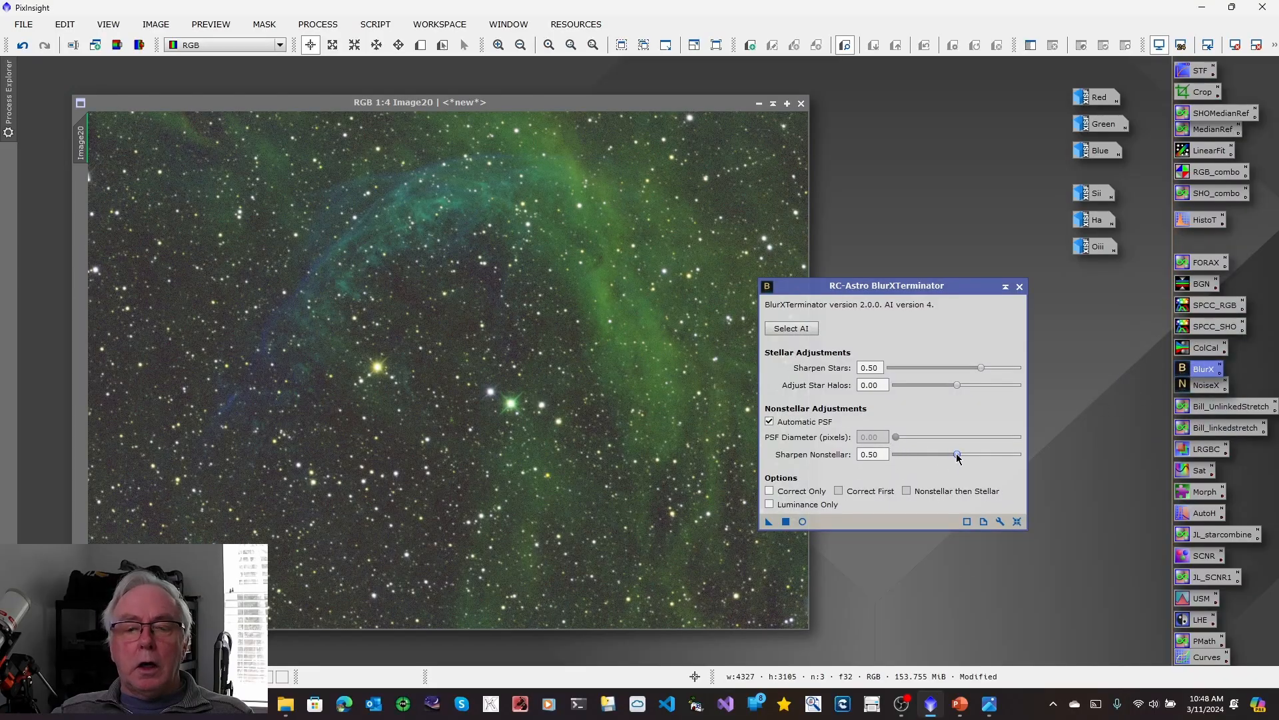
left_click_drag(957, 455, 996, 456)
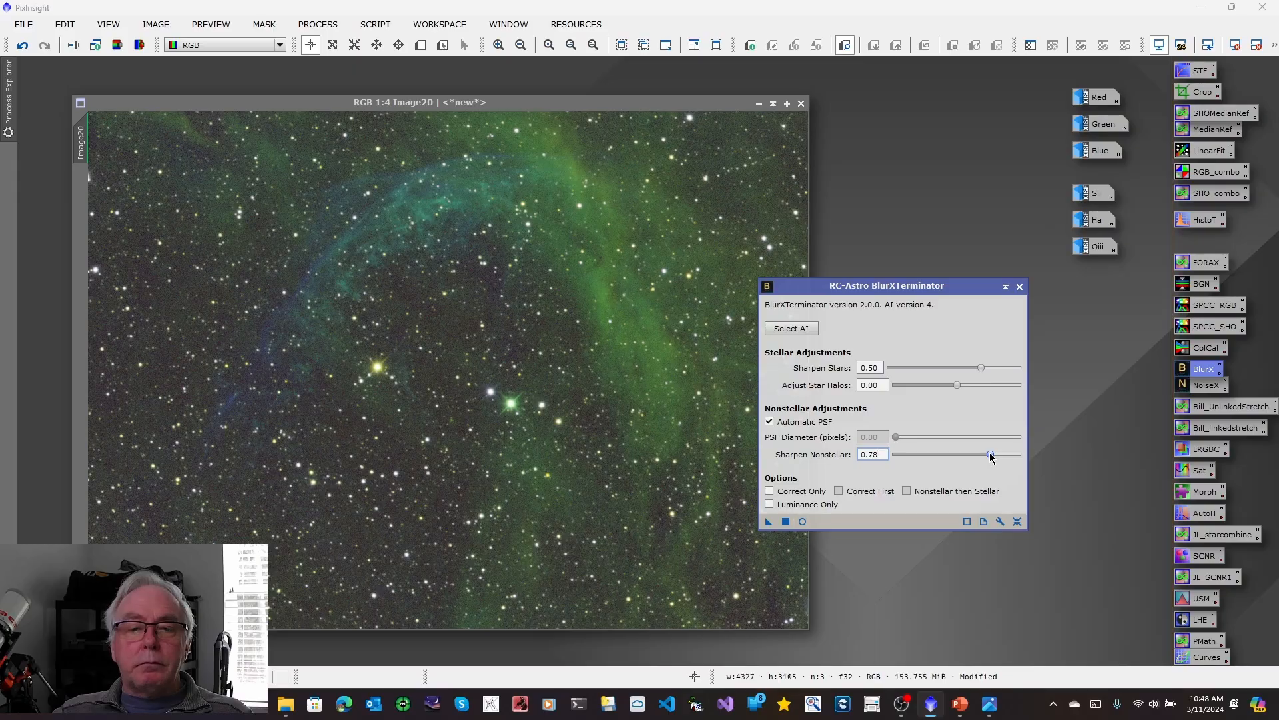
left_click_drag(770, 528, 521, 449)
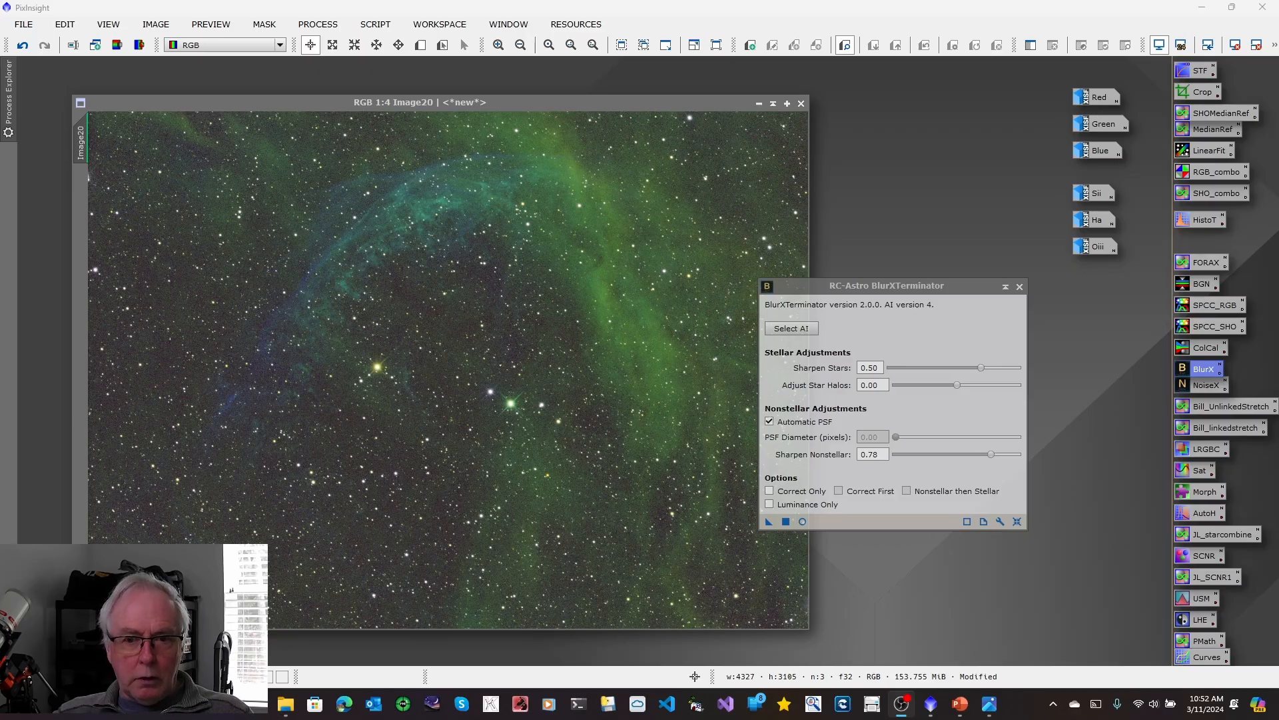
left_click(1019, 288)
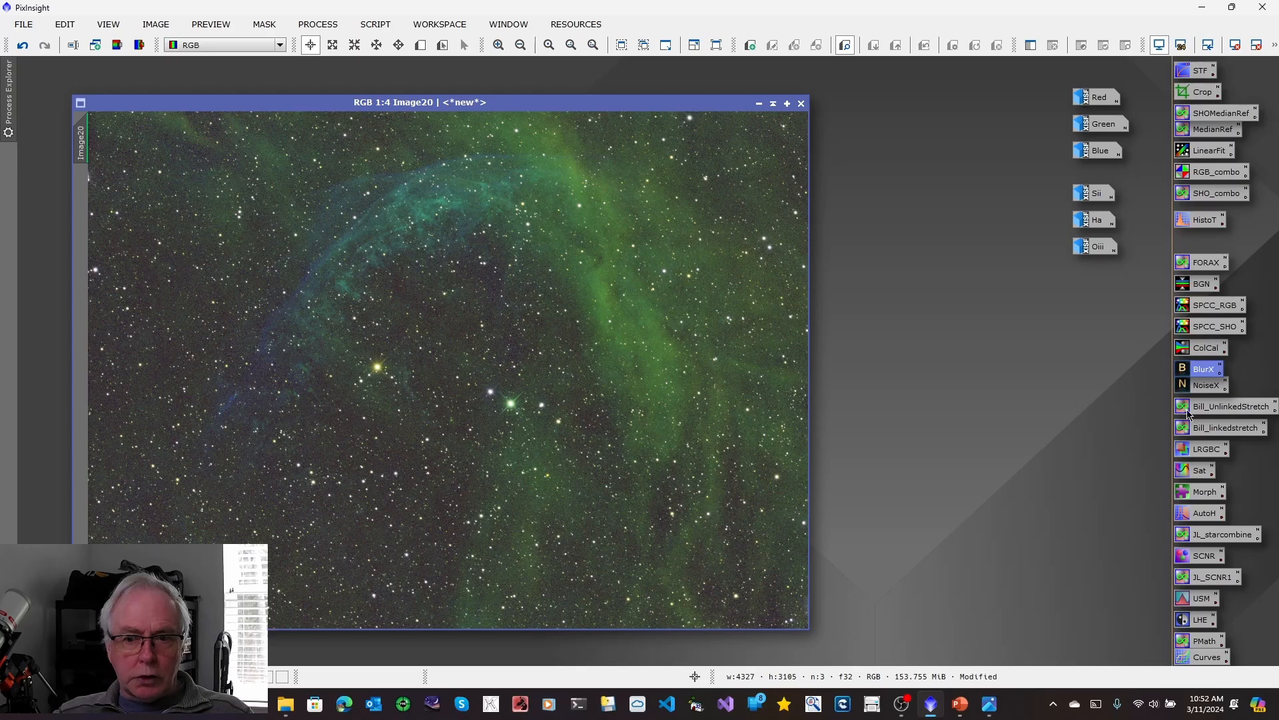
Reduce noise in the SHO image with NoiseXTerminator at Denoise 0.90 and Detail 0.15.
double_click(1200, 391)
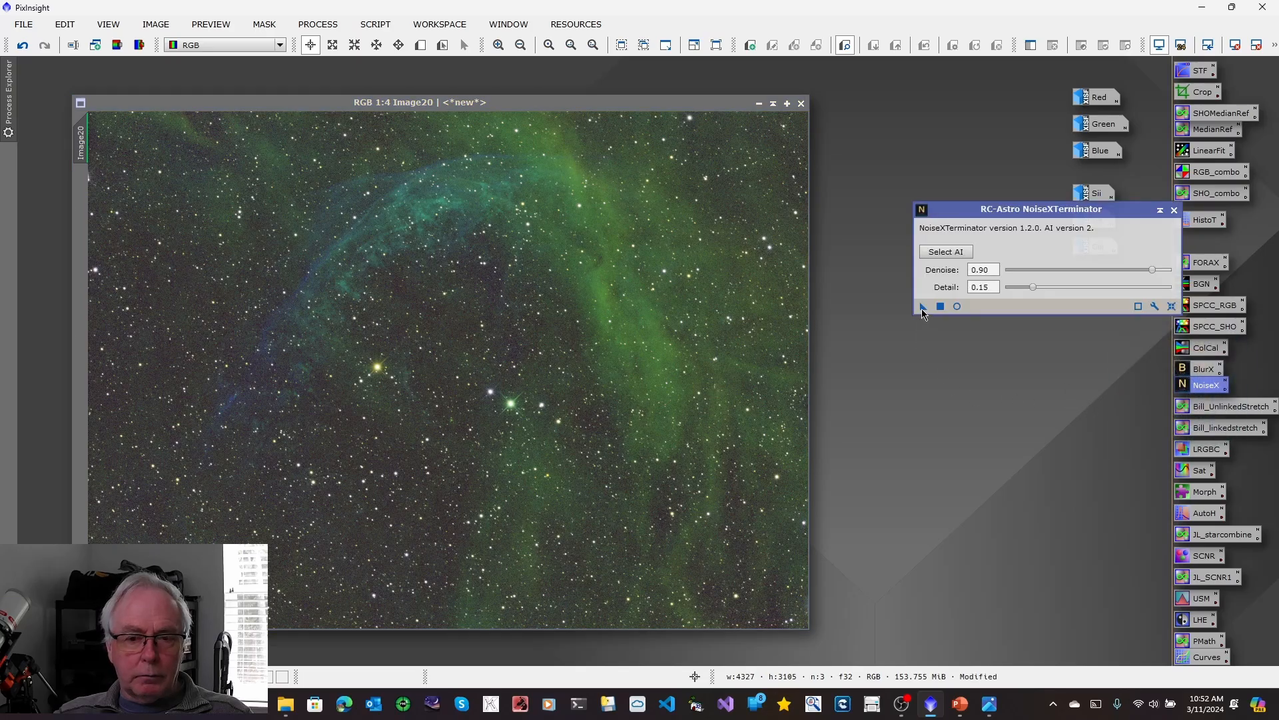
left_click_drag(923, 308, 594, 320)
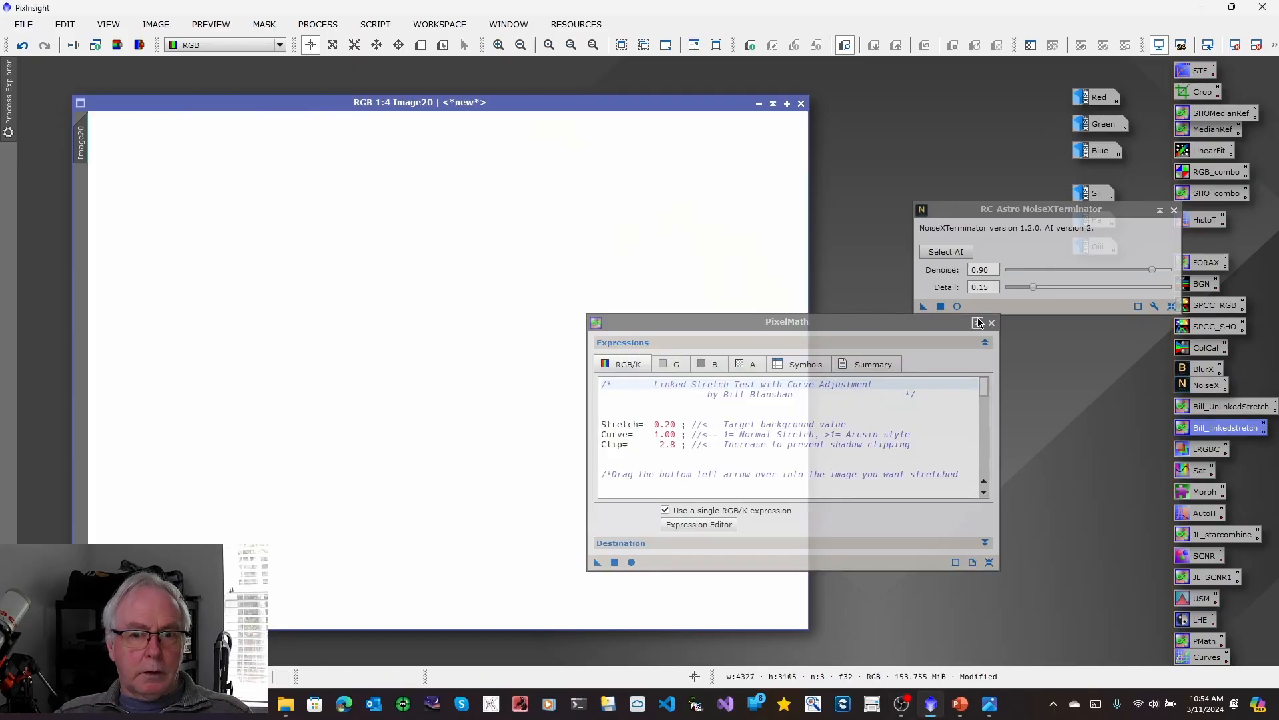
Stretch the SHO image permanently with the saved Bill_linkedstretch expression at target background 0.20, and turn off the screen stretch.
left_click(992, 326)
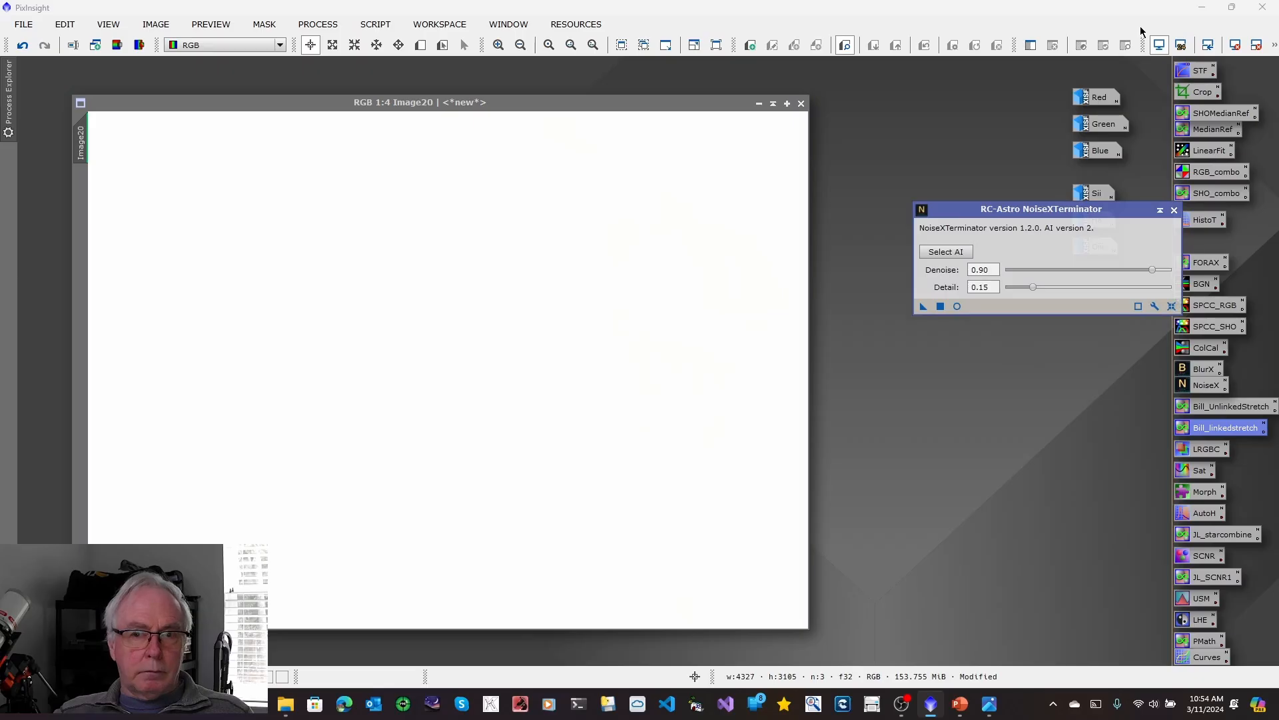
left_click(1164, 46)
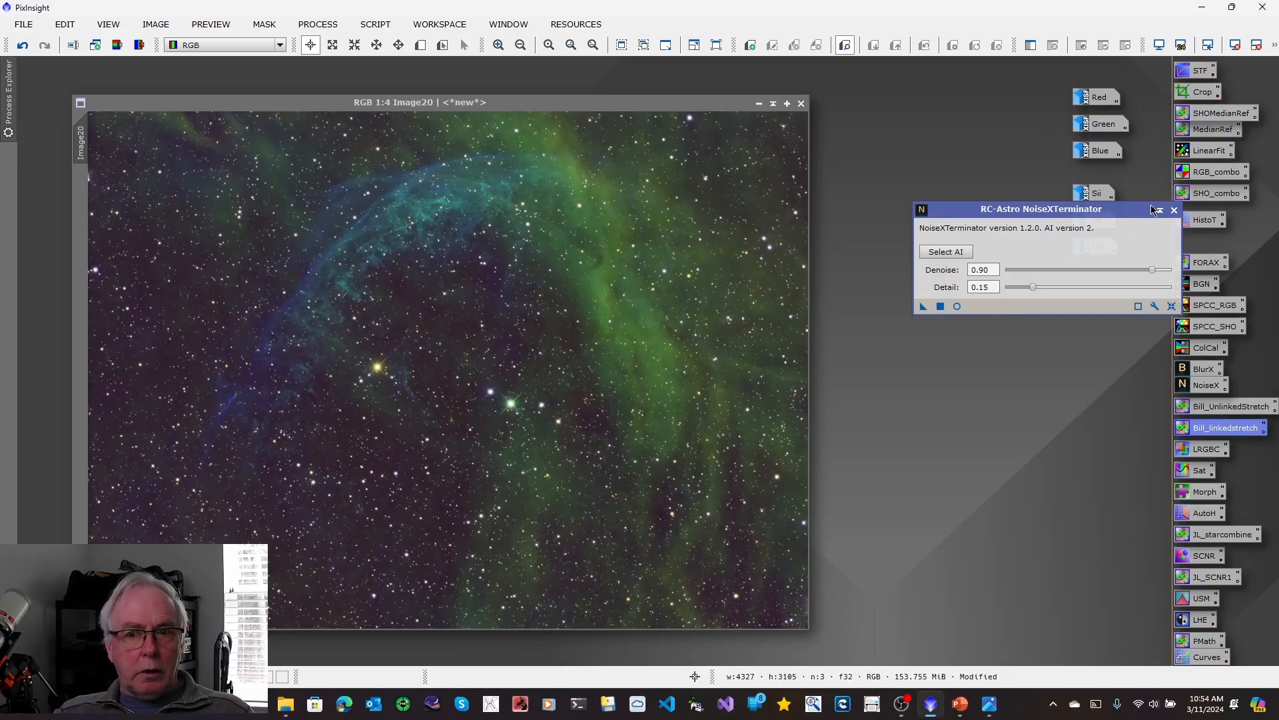
left_click(1174, 210)
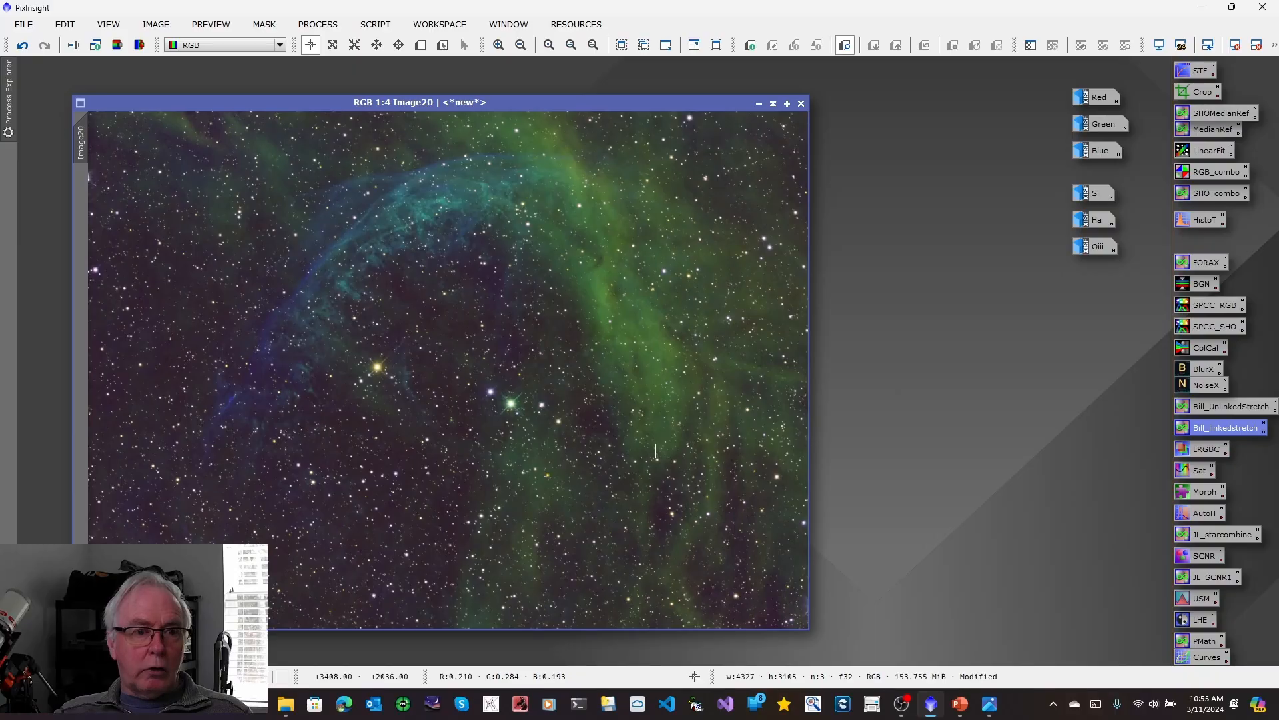
Remove the stars from the stretched SHO image with StarXTerminator, generating a star image, and discard that star image.
left_click(317, 25)
mouse_move(413, 14)
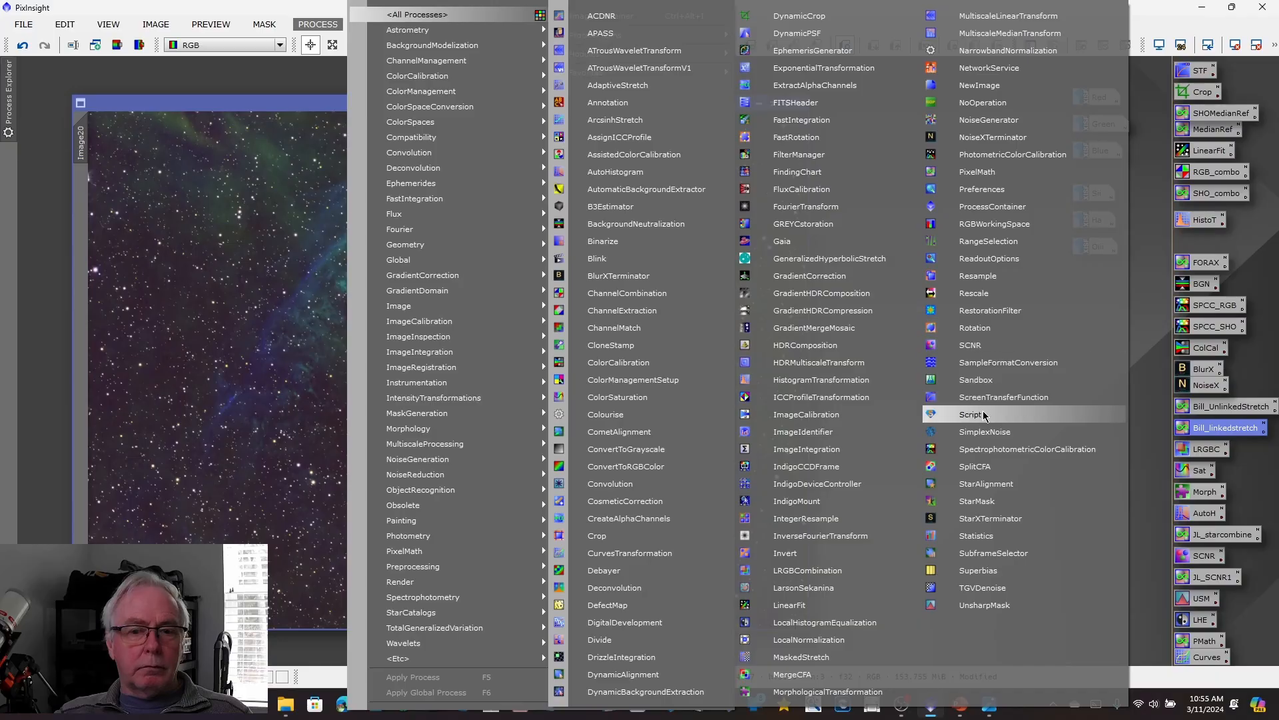
left_click(983, 520)
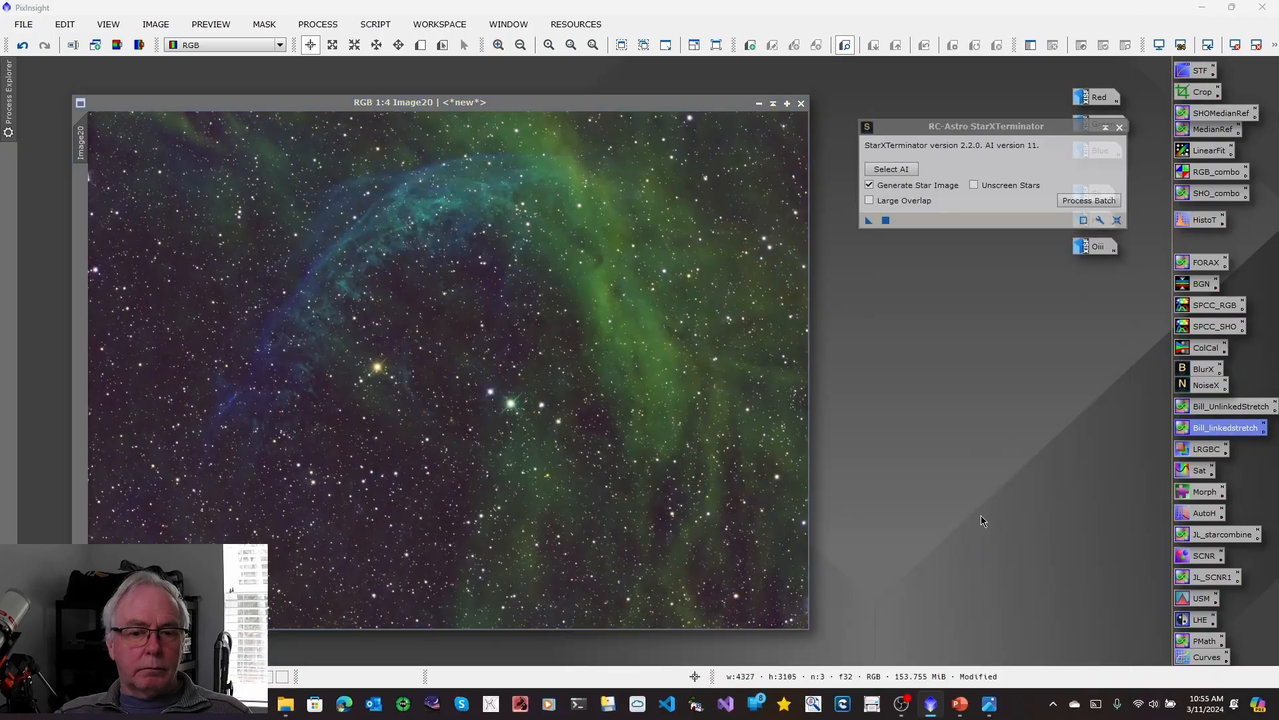
left_click(868, 221)
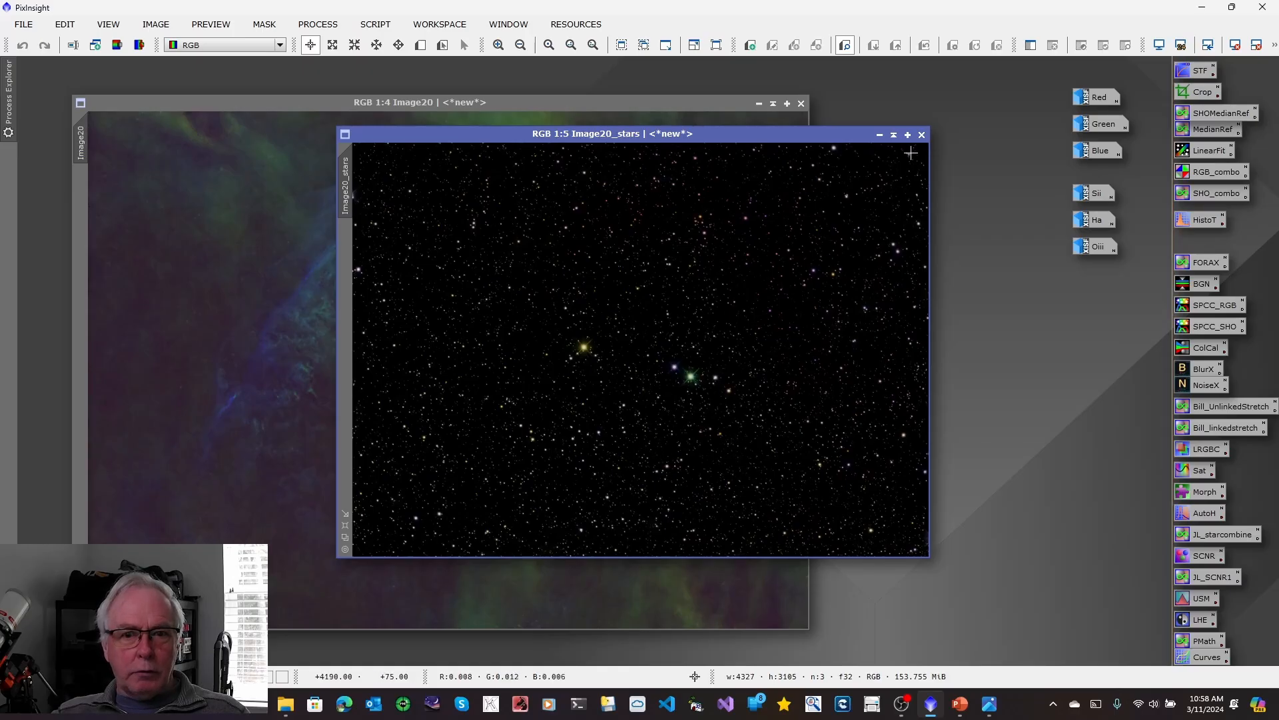
left_click(921, 135)
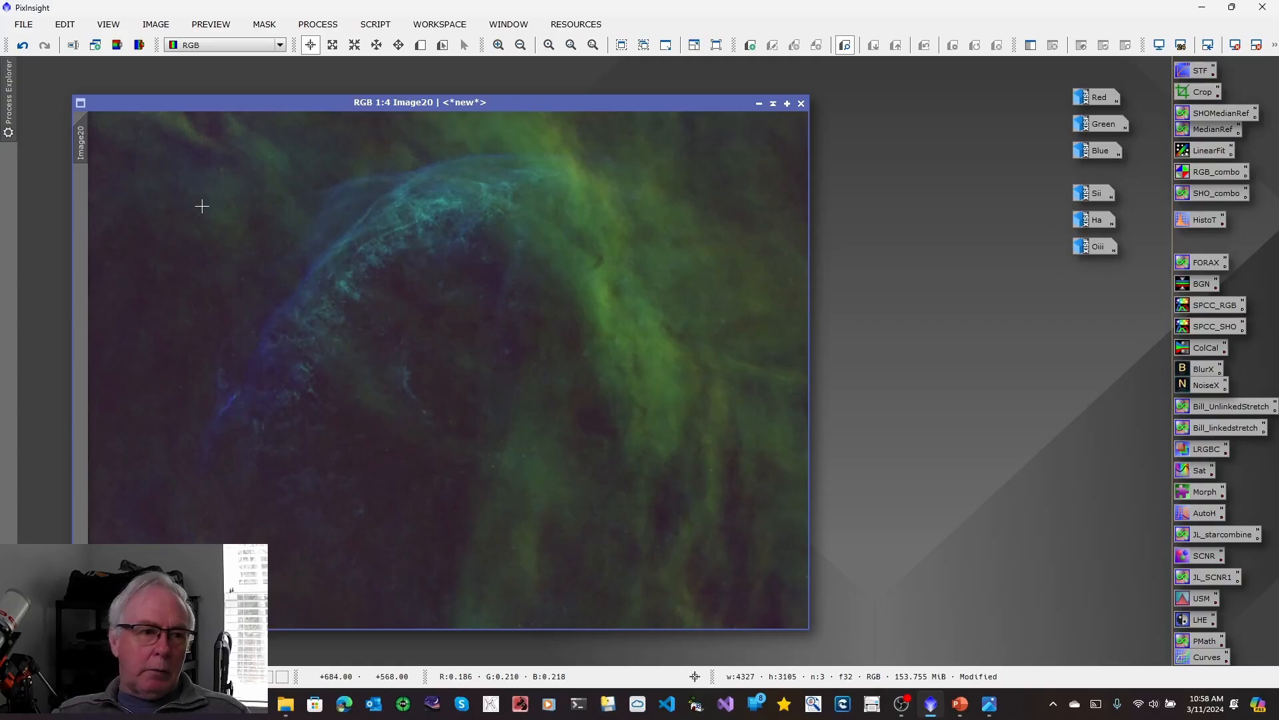
Rename the starless image's identifier to SHO.
right_click(86, 150)
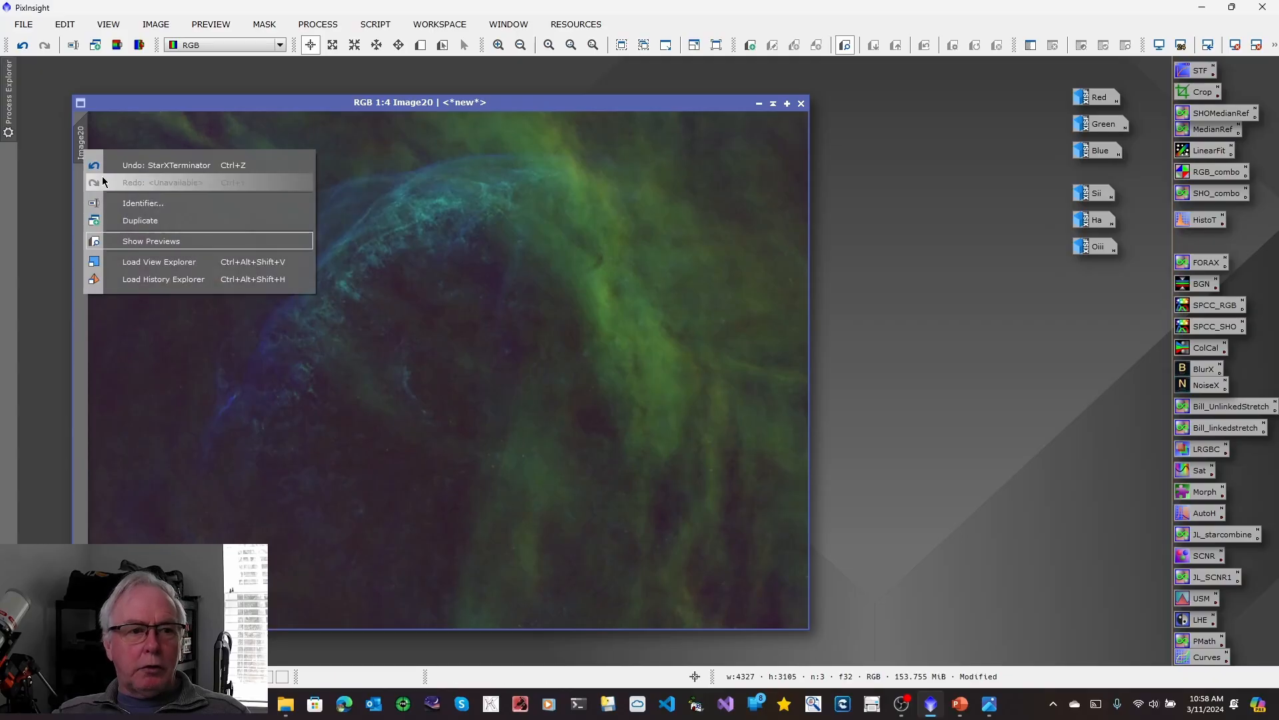
left_click(125, 204)
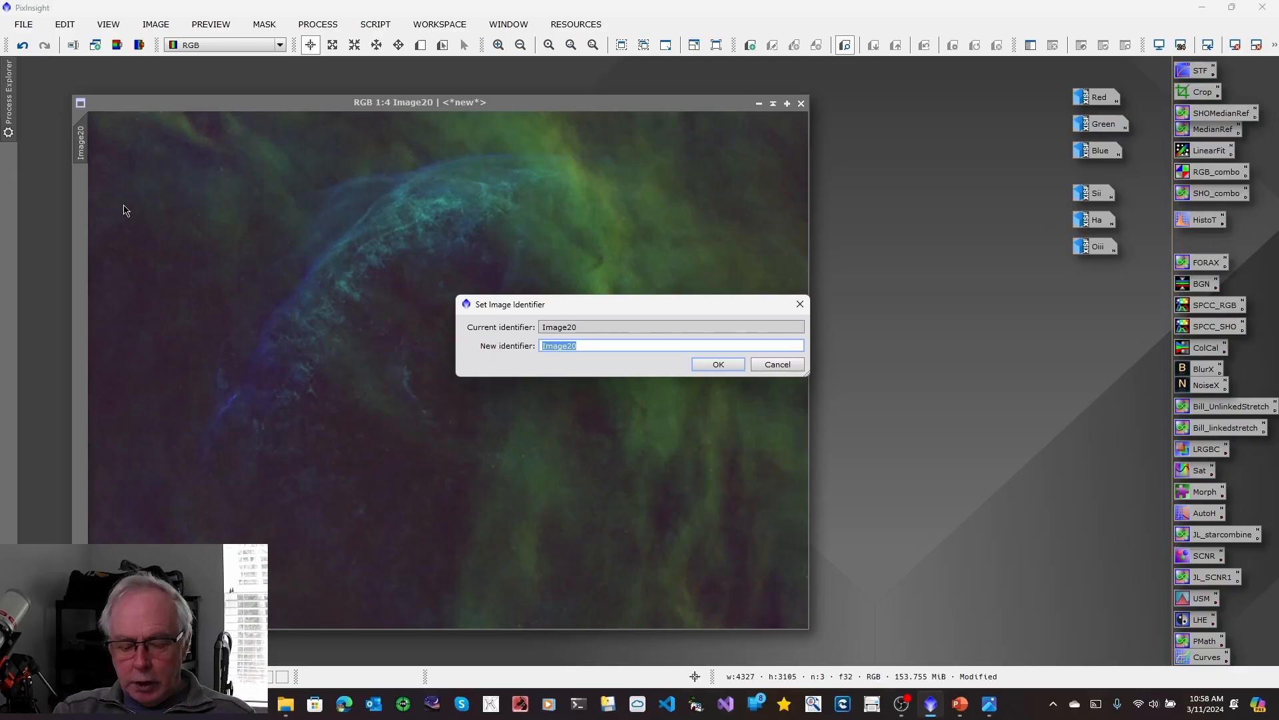
type("SHO")
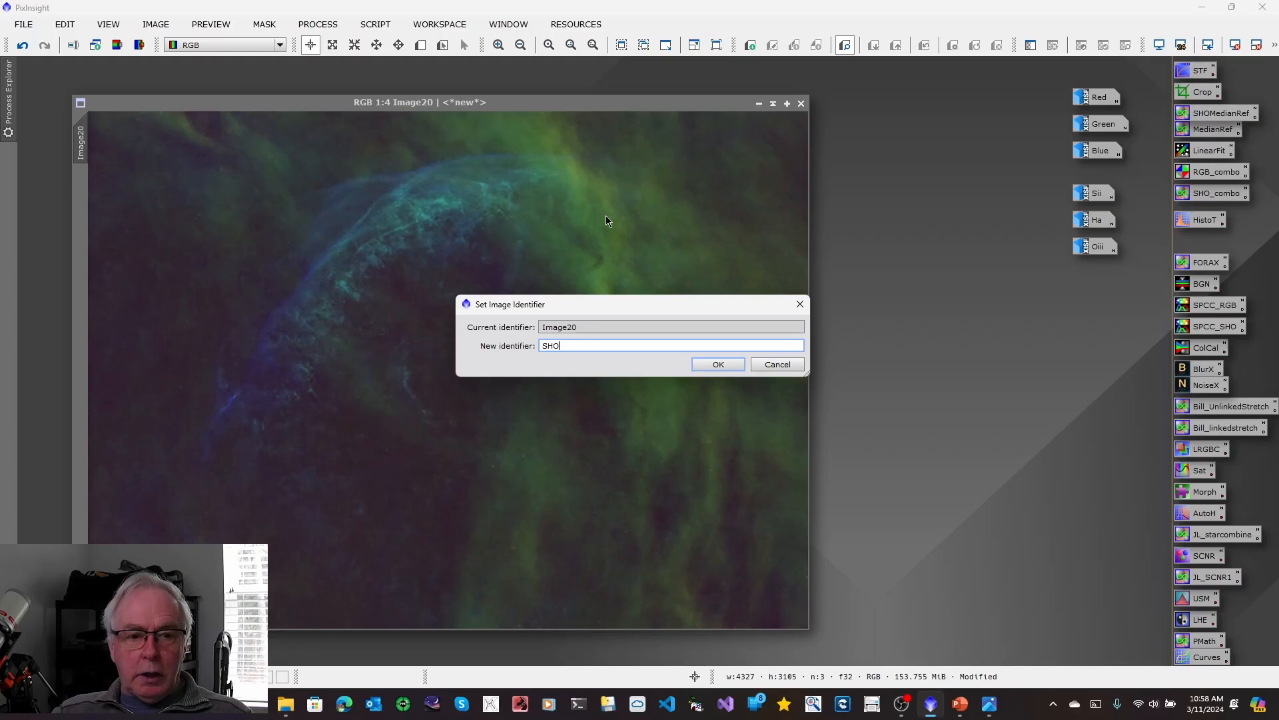
left_click(721, 364)
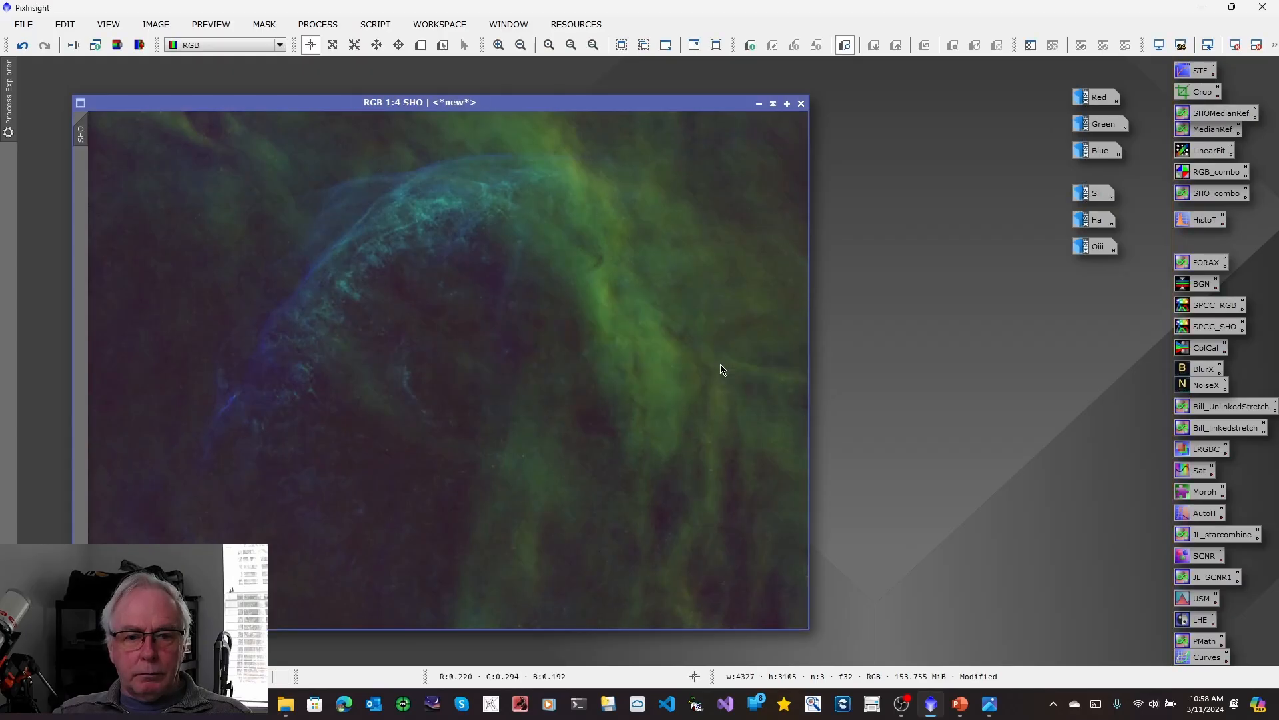
Minimize the SHO image to an icon below the Oiii icon and bring up the SHO/RGB workflow chart.
left_click(760, 105)
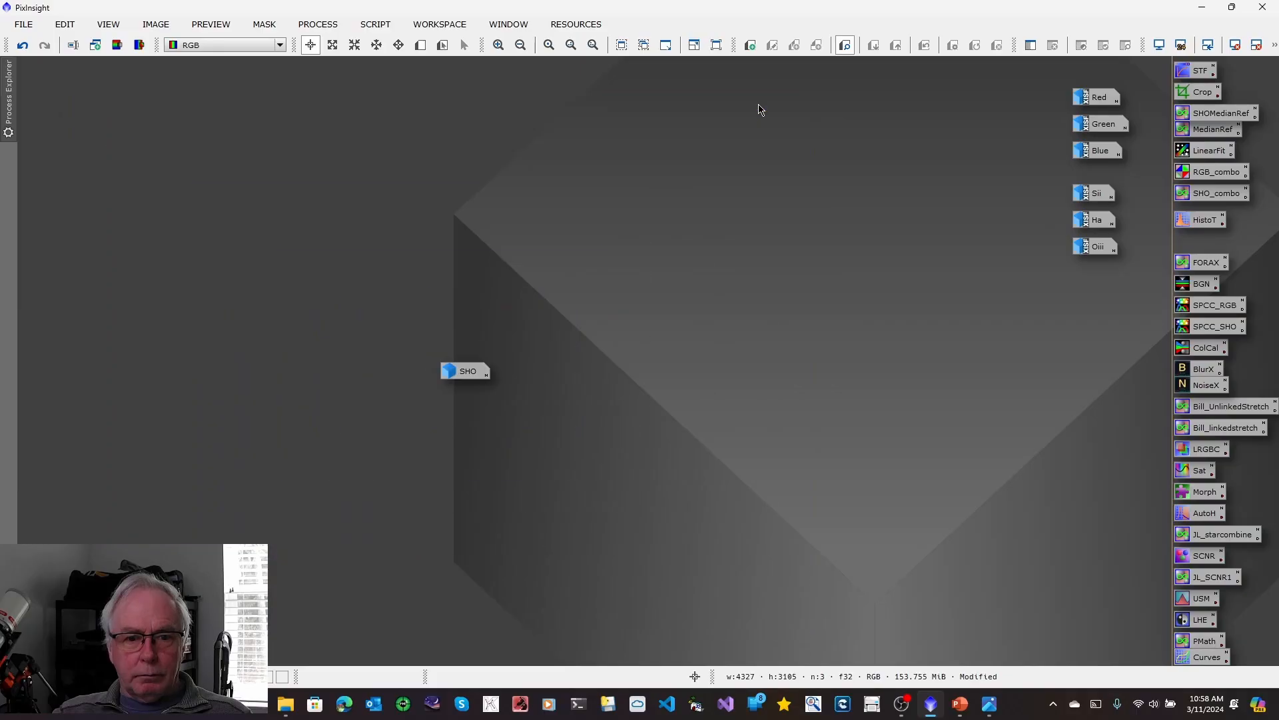
left_click_drag(457, 371, 689, 363)
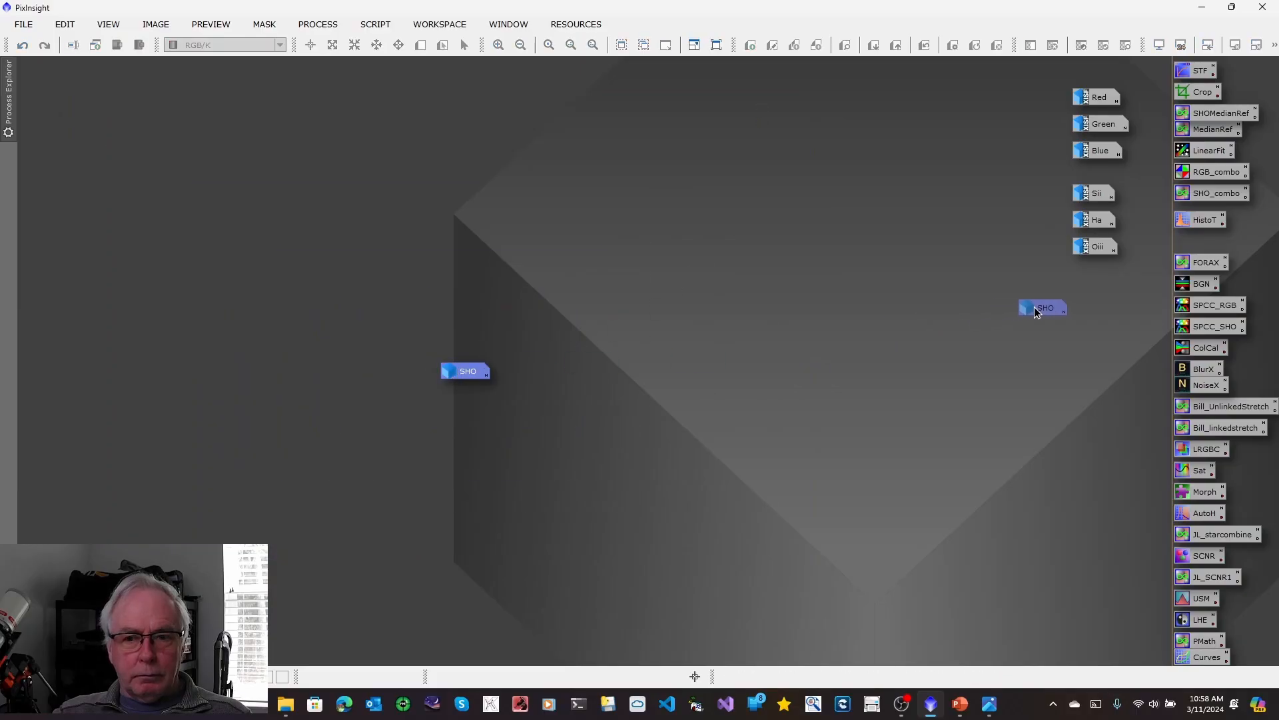
left_click_drag(1082, 301, 1084, 303)
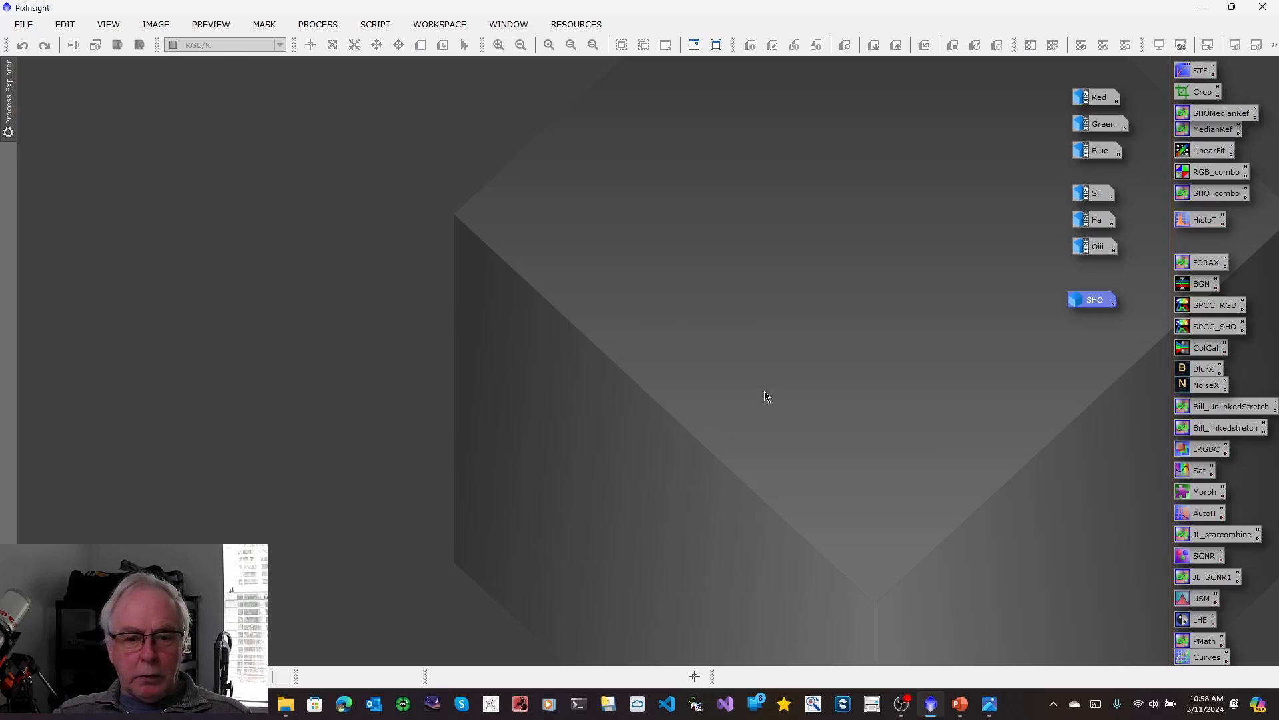
left_click(989, 704)
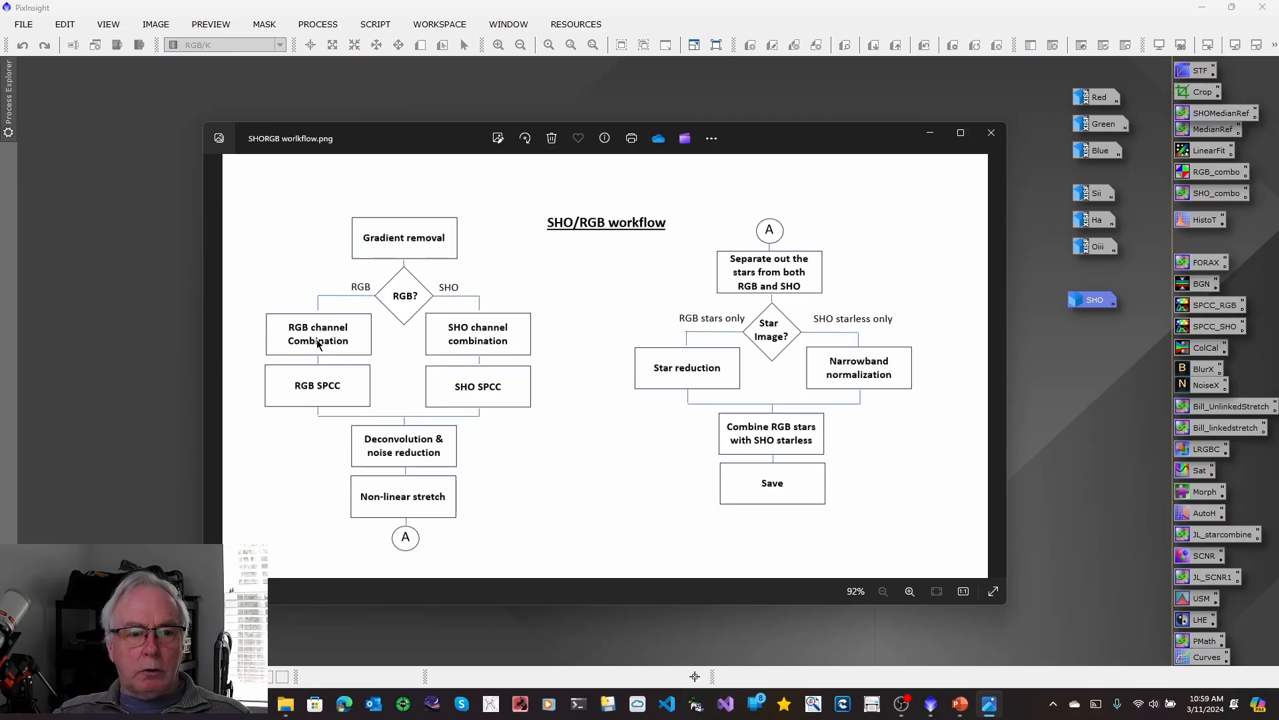
Combine the Red, Green and Blue images into one color image with ChannelCombination and auto-stretch its screen display.
left_click(993, 136)
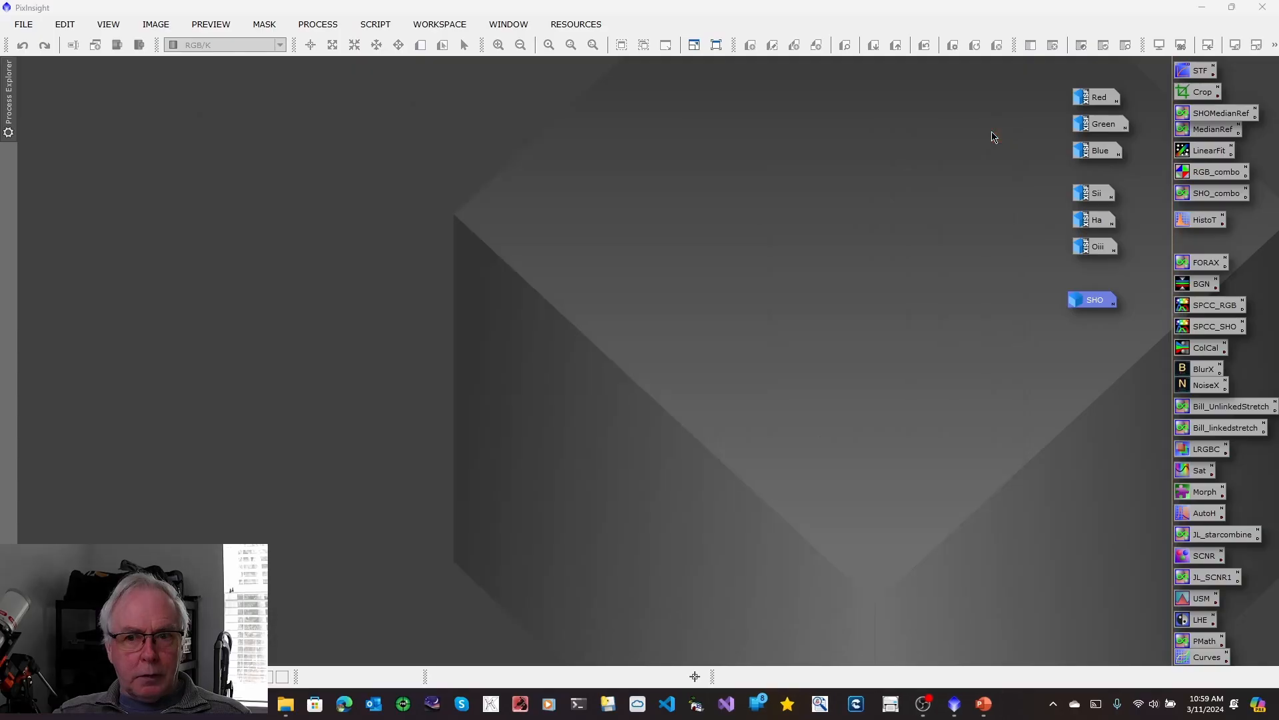
double_click(1214, 173)
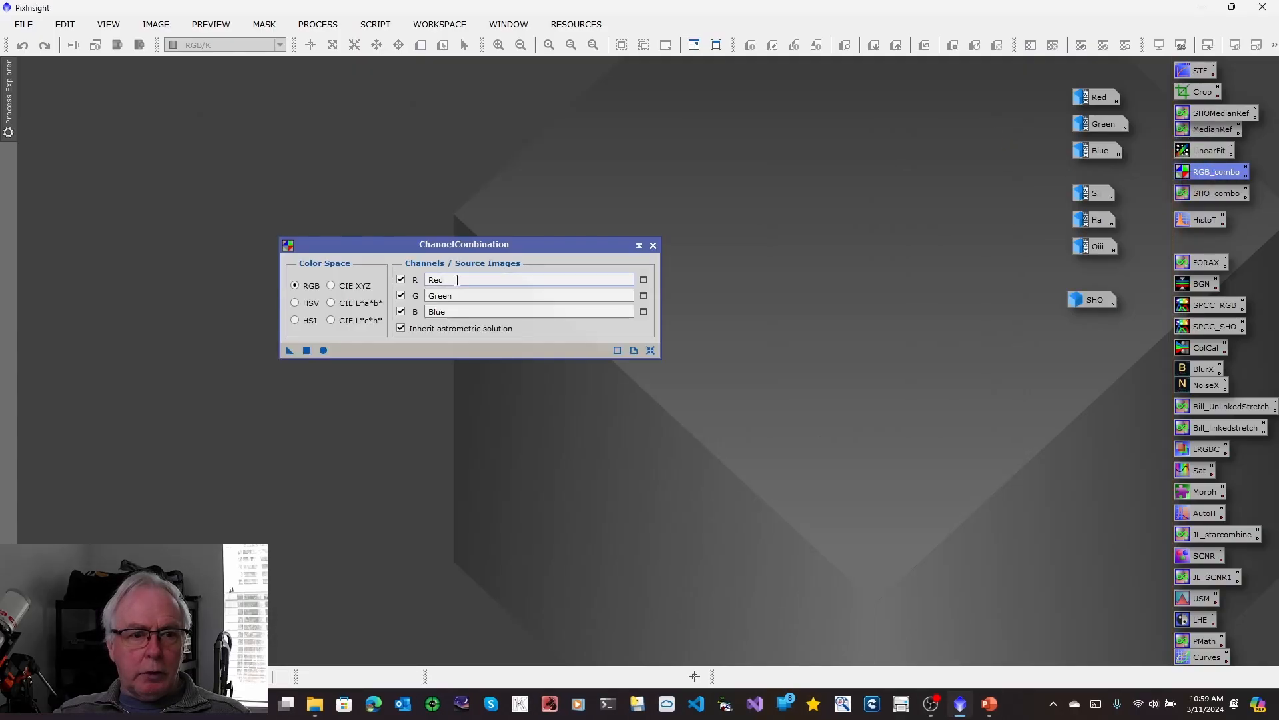
left_click_drag(323, 349, 321, 352)
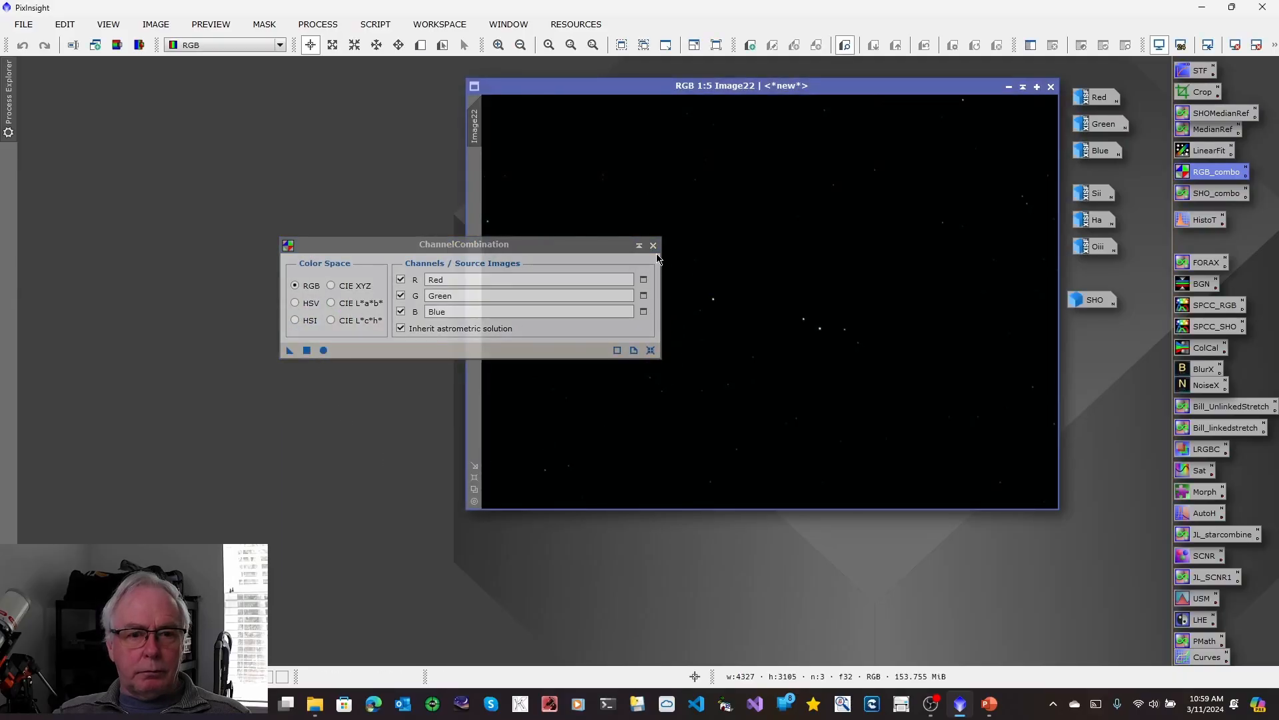
left_click(653, 245)
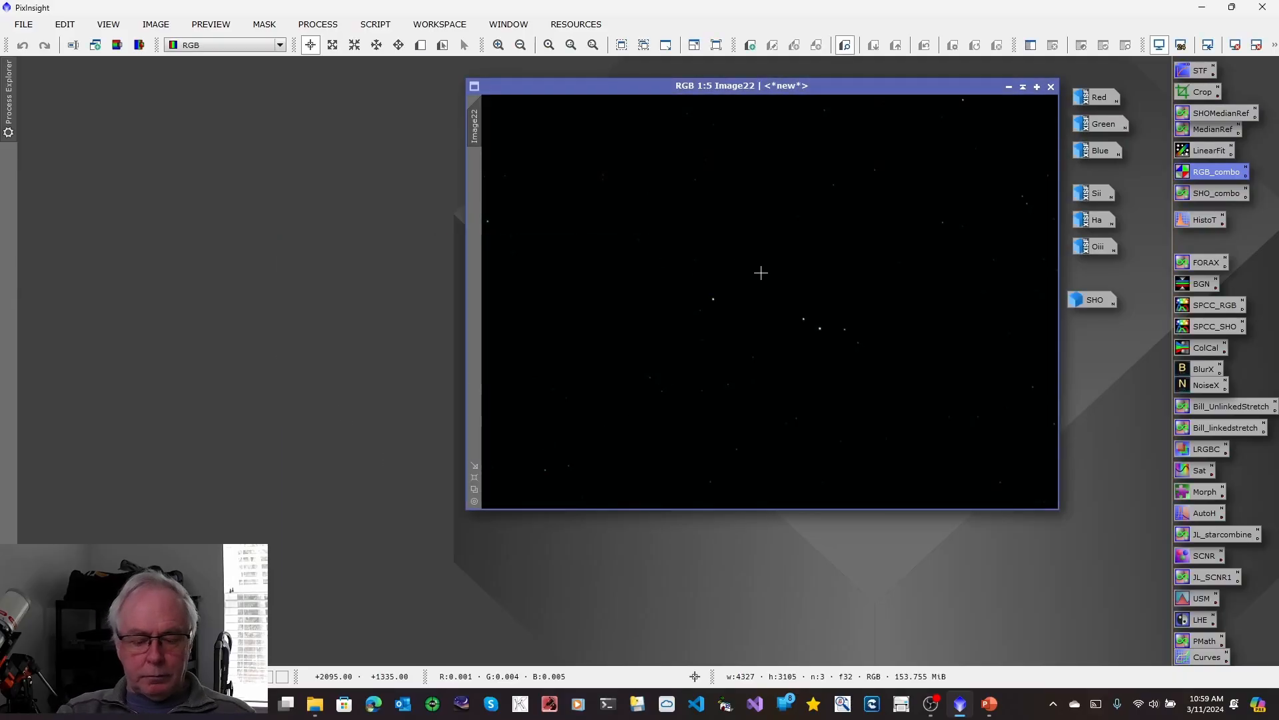
key("ctrl+a")
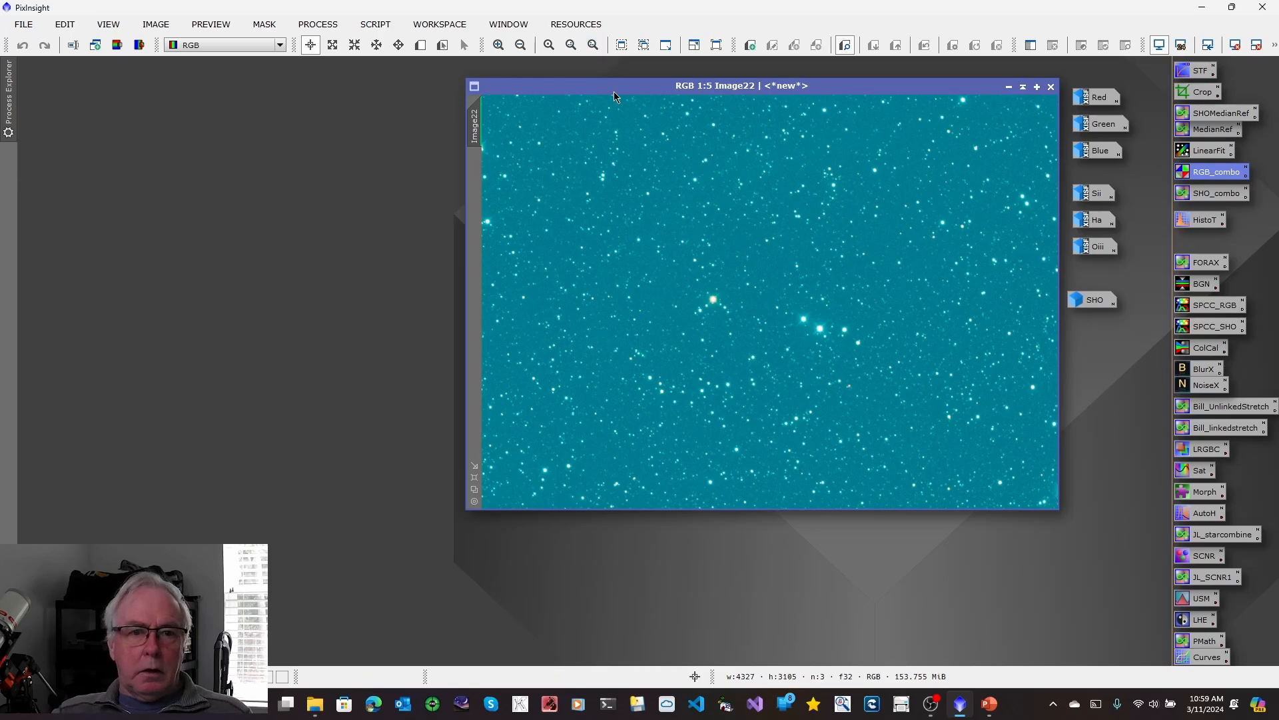
left_click_drag(614, 90, 375, 191)
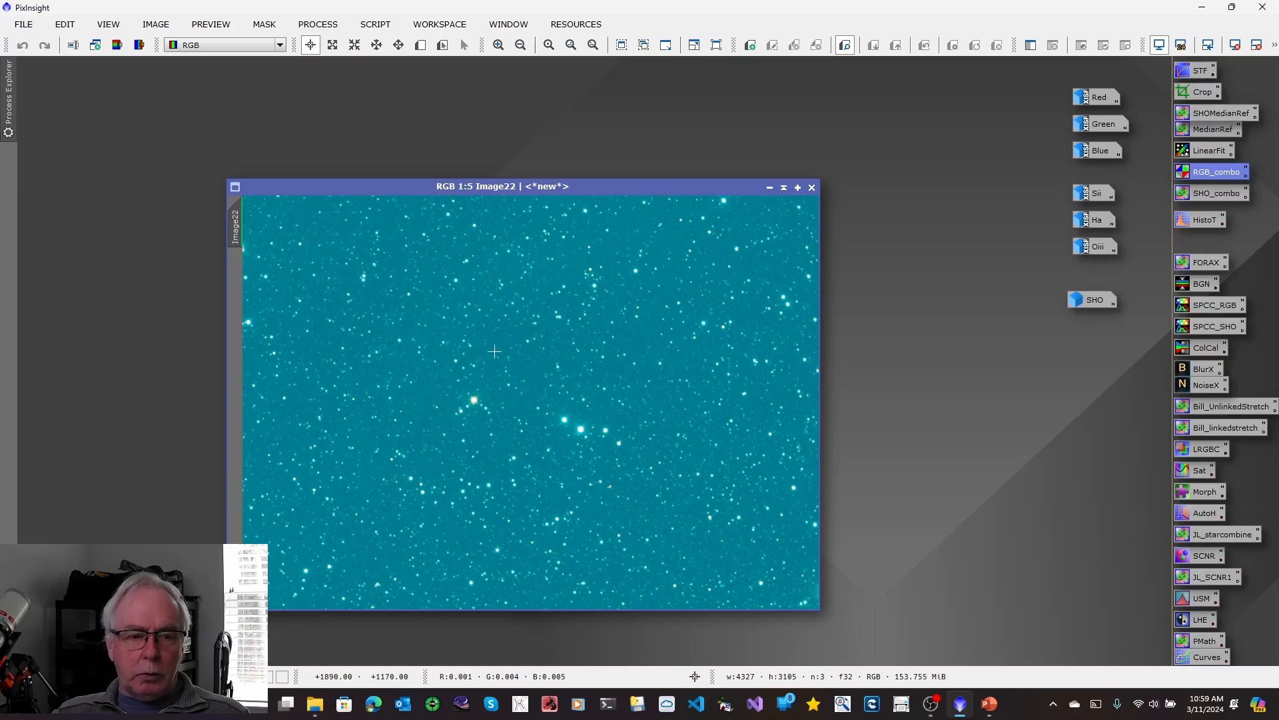
Rename the new combined color image's identifier to RGB and reposition its window on the workspace.
right_click(237, 233)
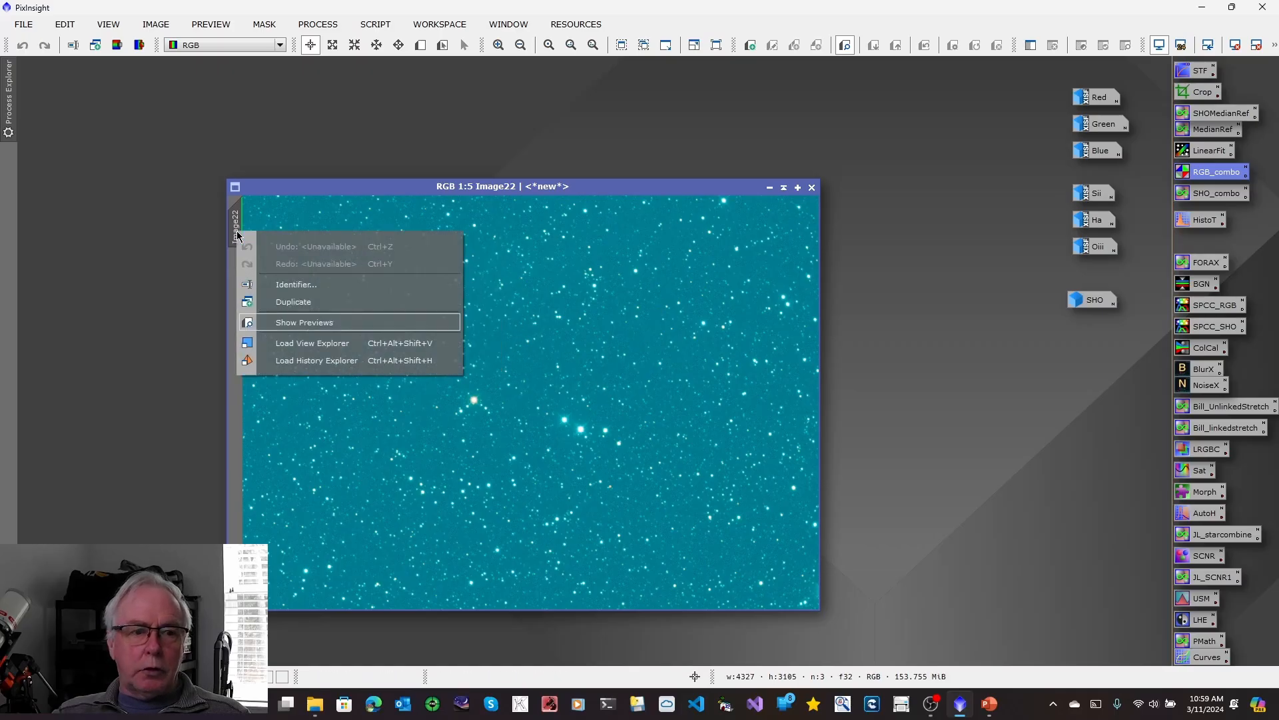
left_click(297, 284)
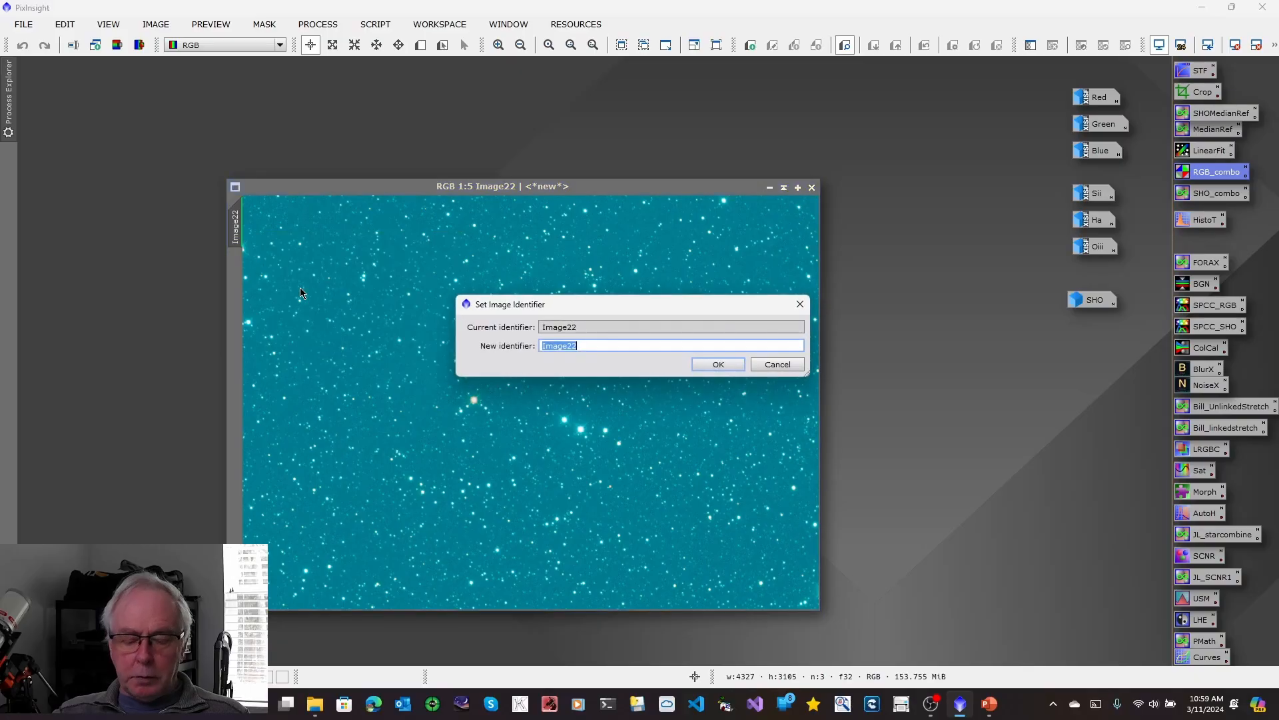
type("RGB")
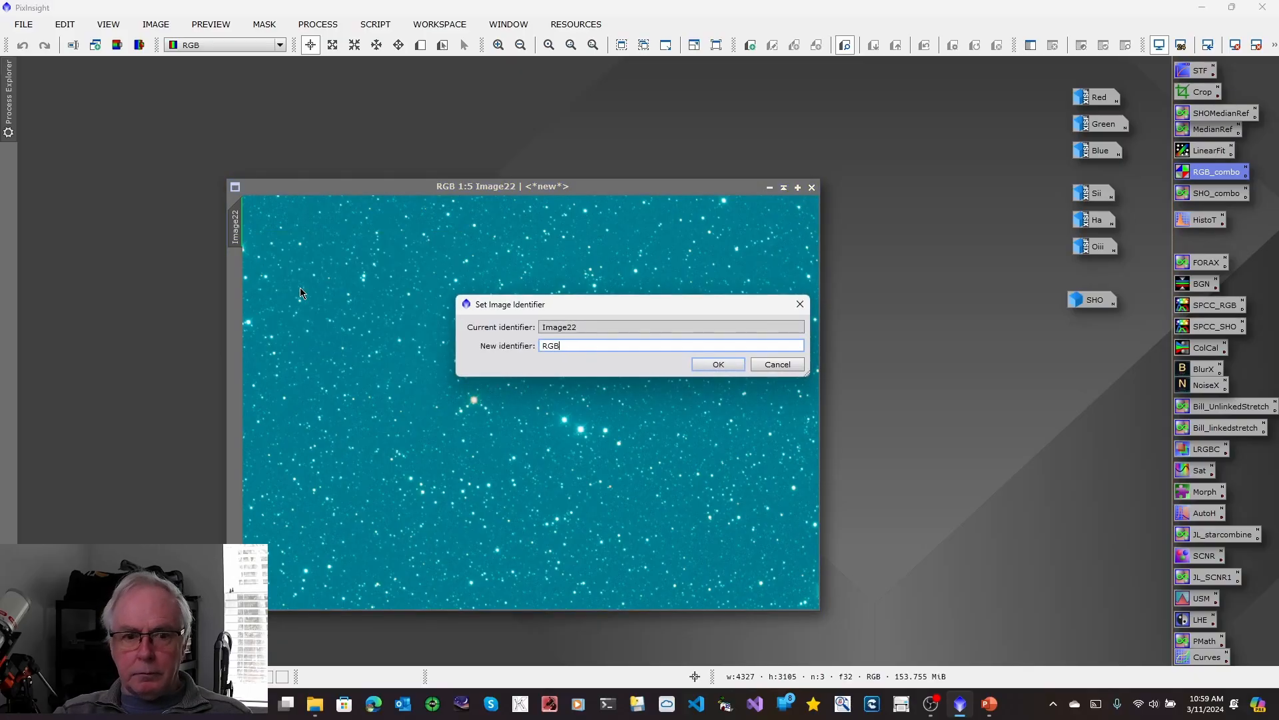
left_click(720, 364)
left_click_drag(554, 190, 465, 126)
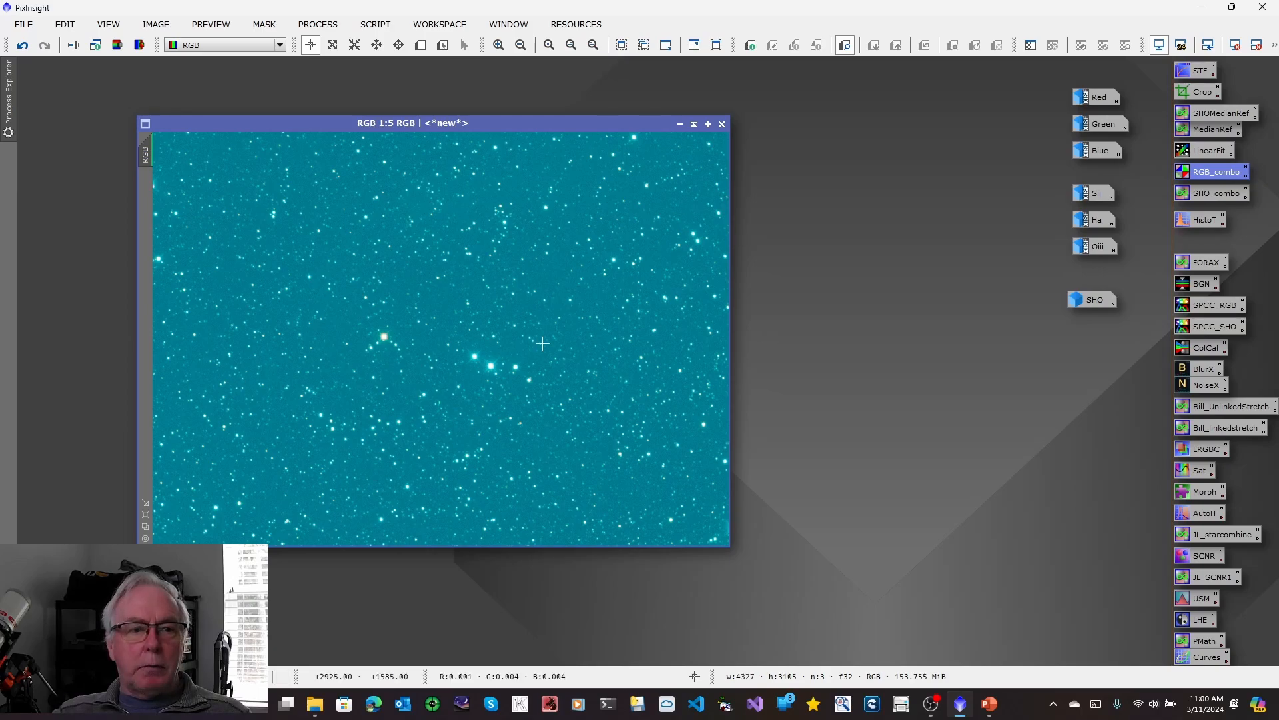
Define a background preview of about 36 × 78 px over a star-free patch of the RGB image.
left_click(145, 515)
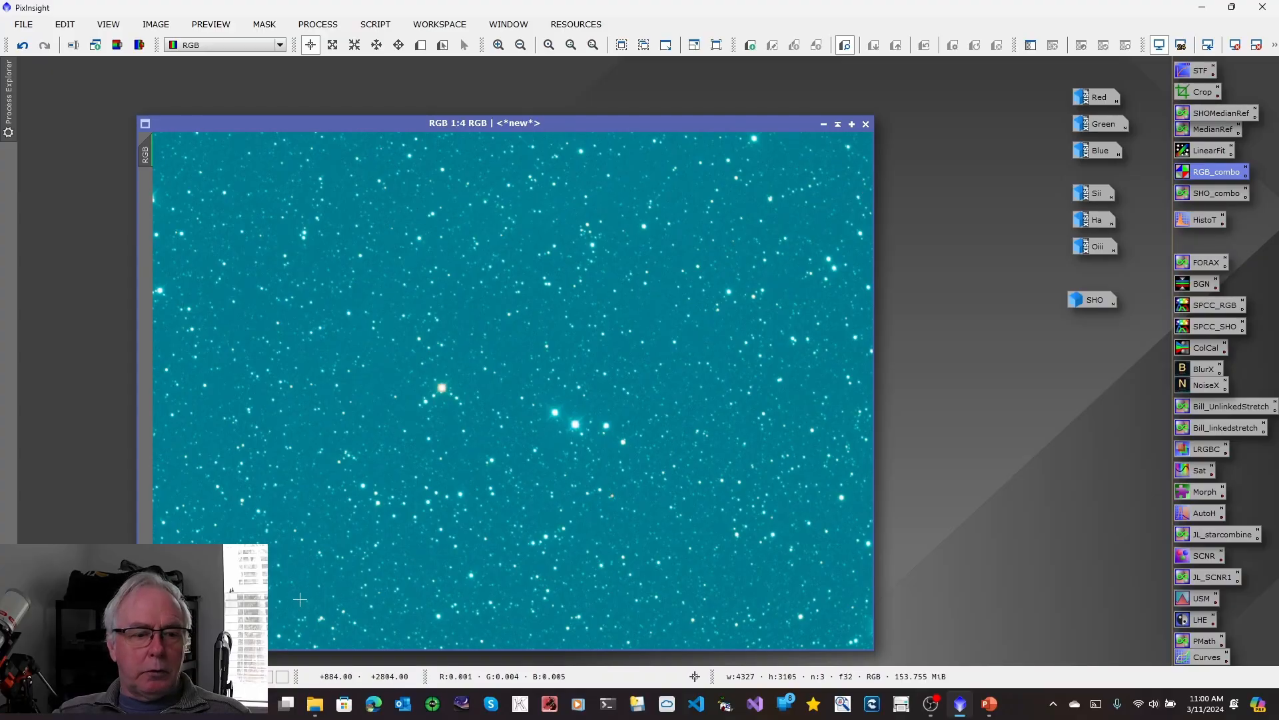
left_click(498, 45)
left_click(499, 45)
left_click(498, 45)
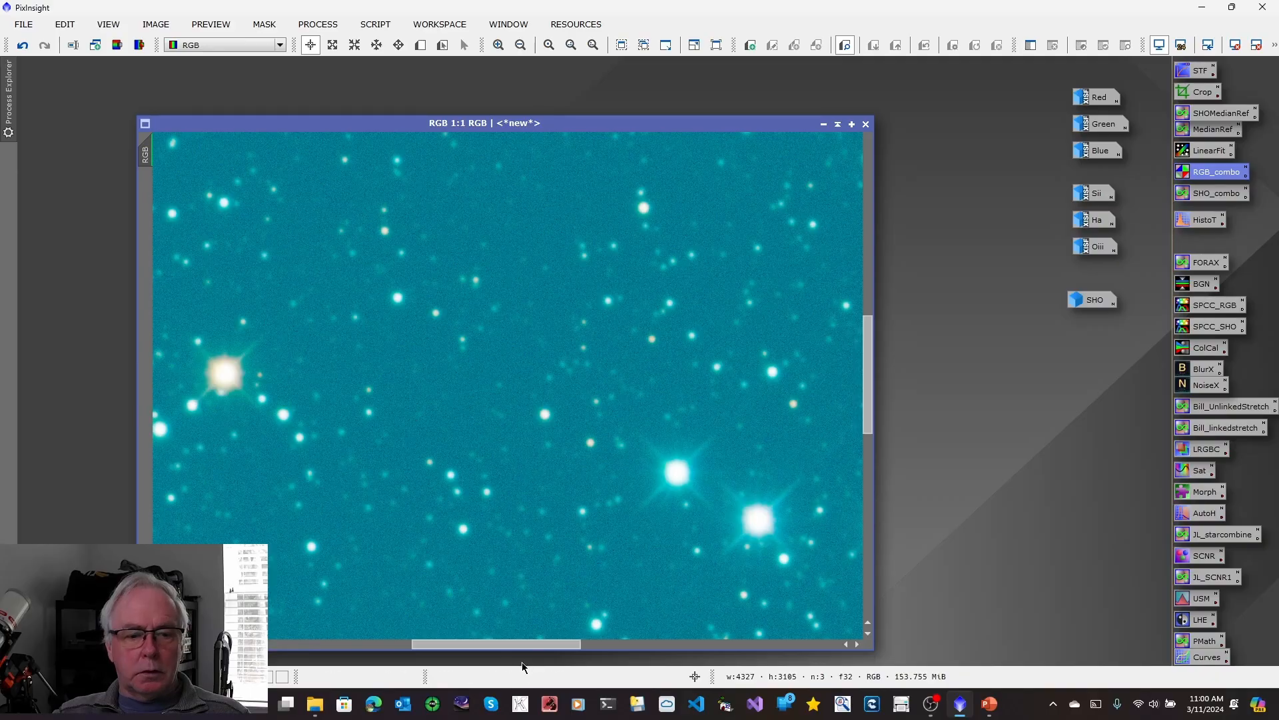
left_click_drag(522, 644, 315, 640)
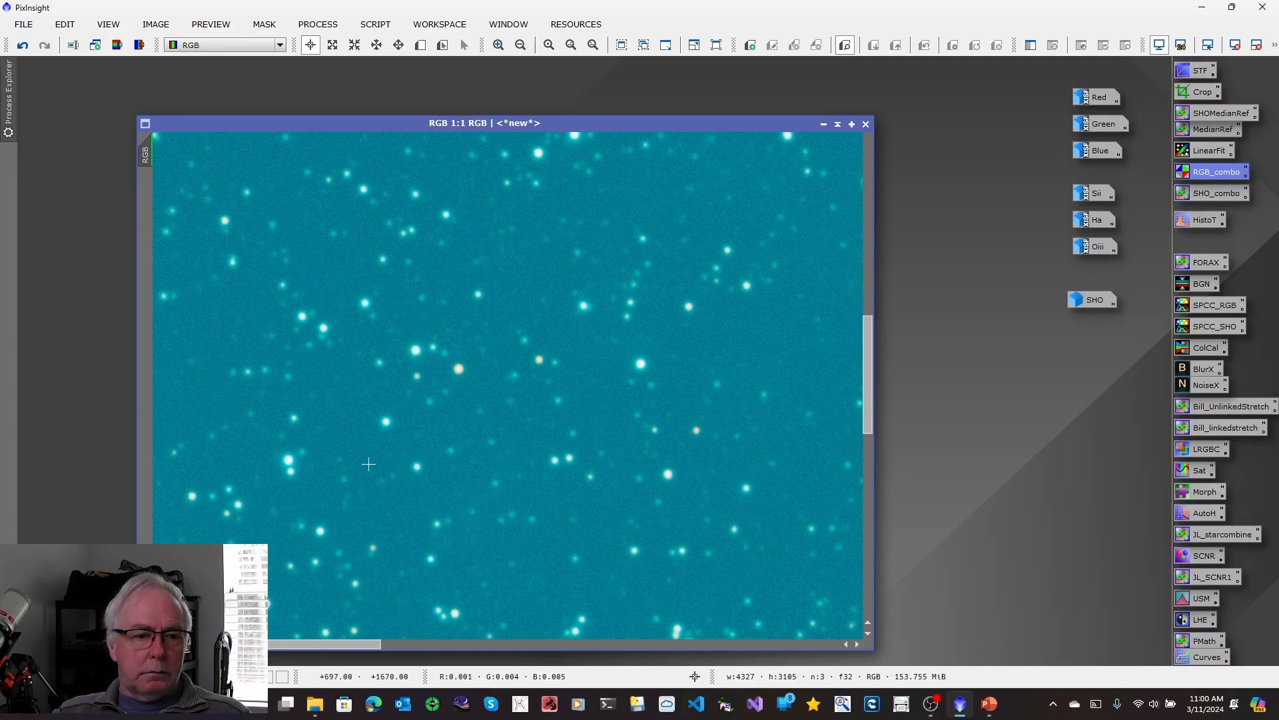
left_click_drag(346, 648, 297, 645)
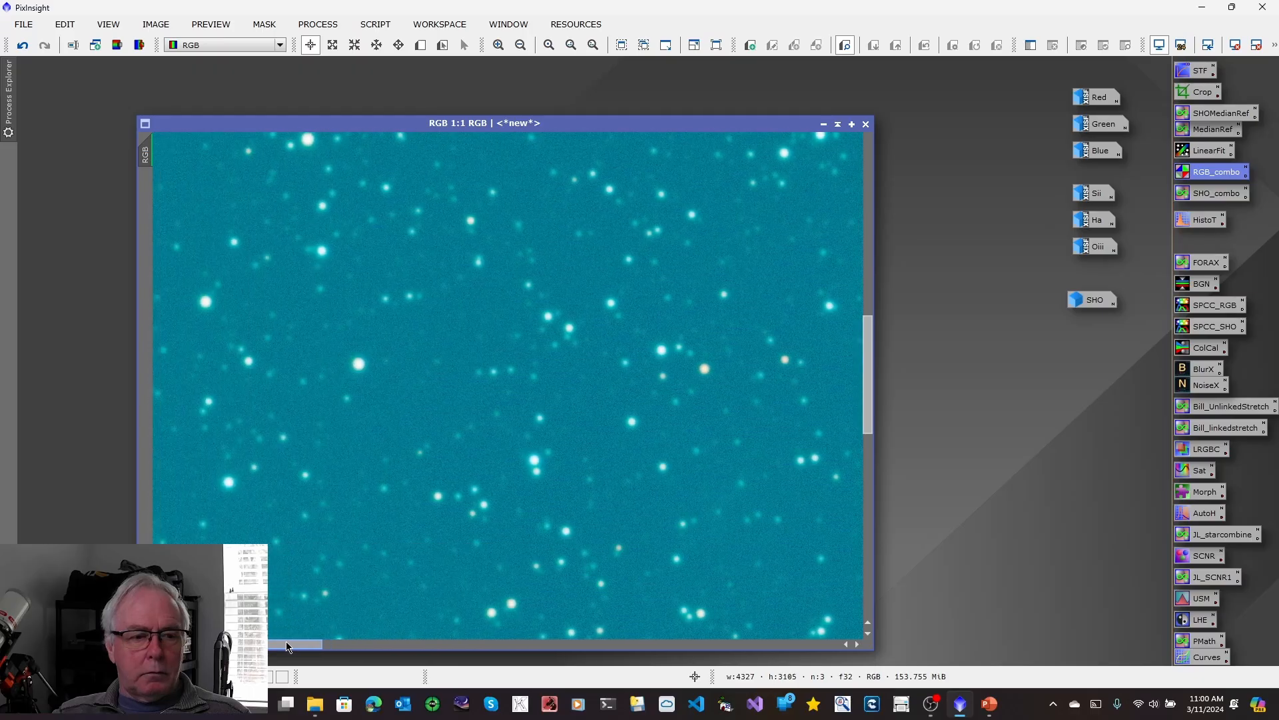
left_click(421, 44)
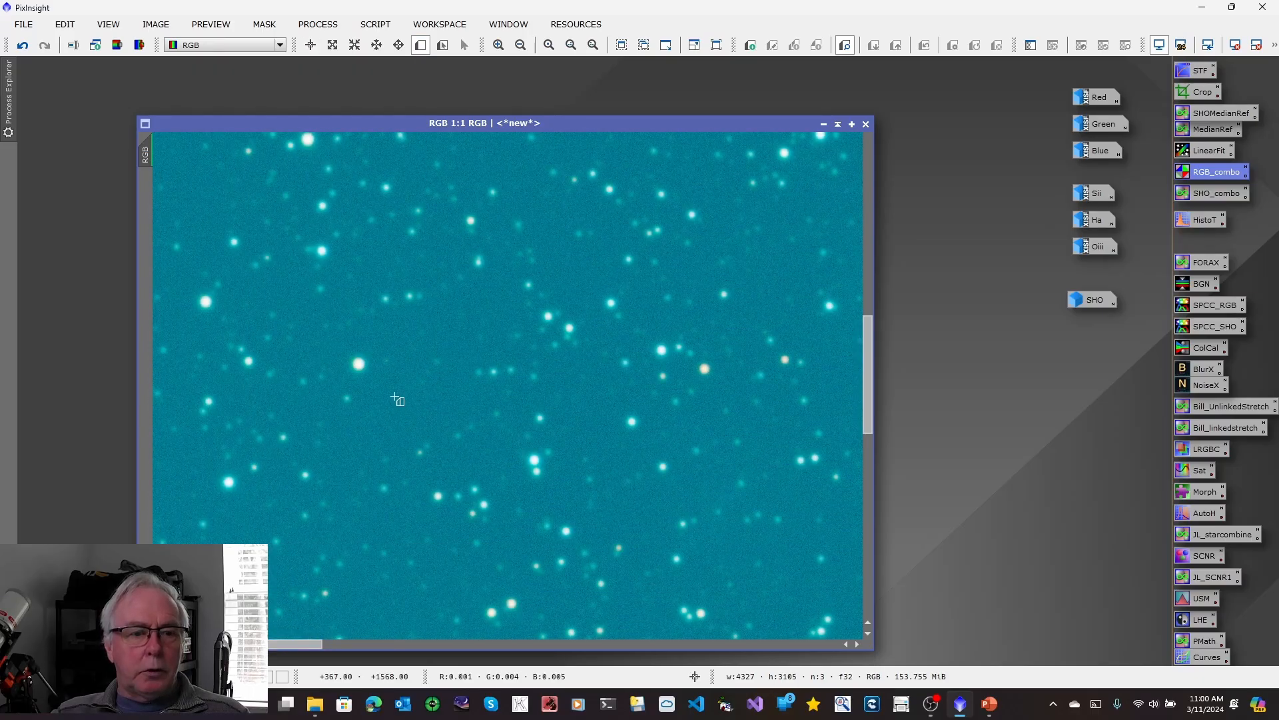
left_click_drag(374, 392, 398, 444)
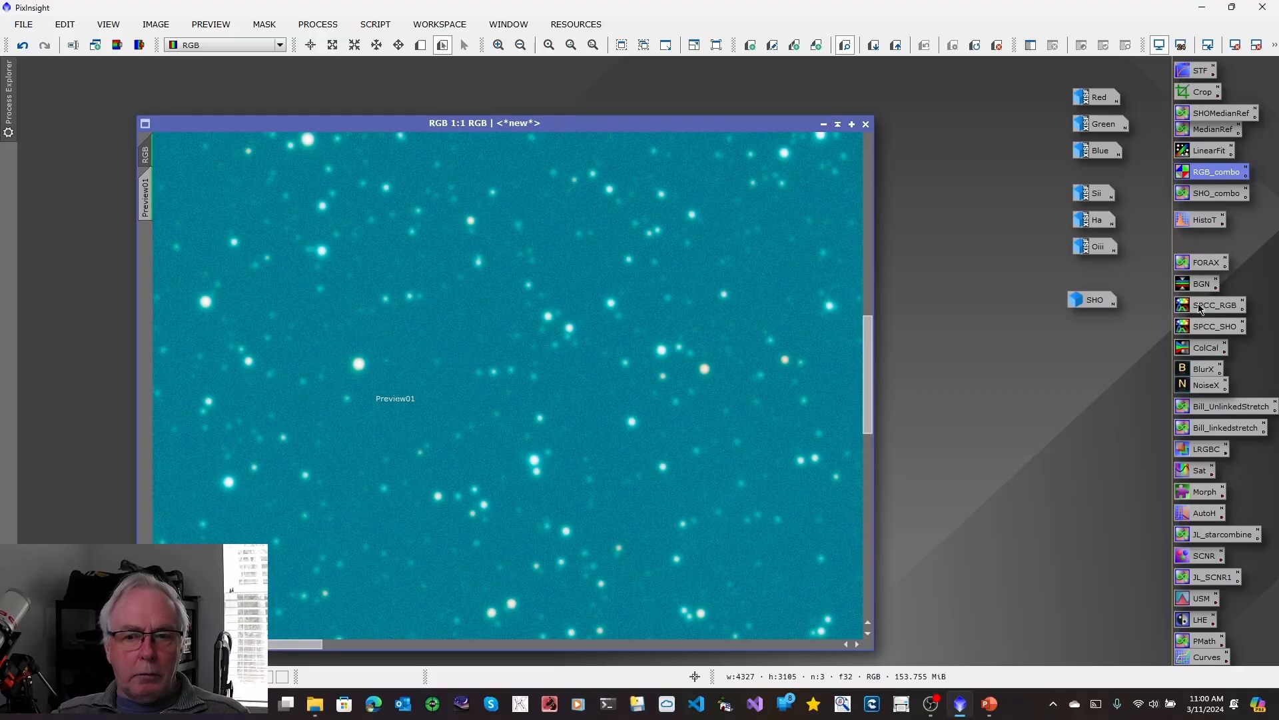
Color-calibrate the RGB image with the saved SPCC_RGB settings, graph generation off and the background region of interest taken from Preview01.
double_click(1182, 308)
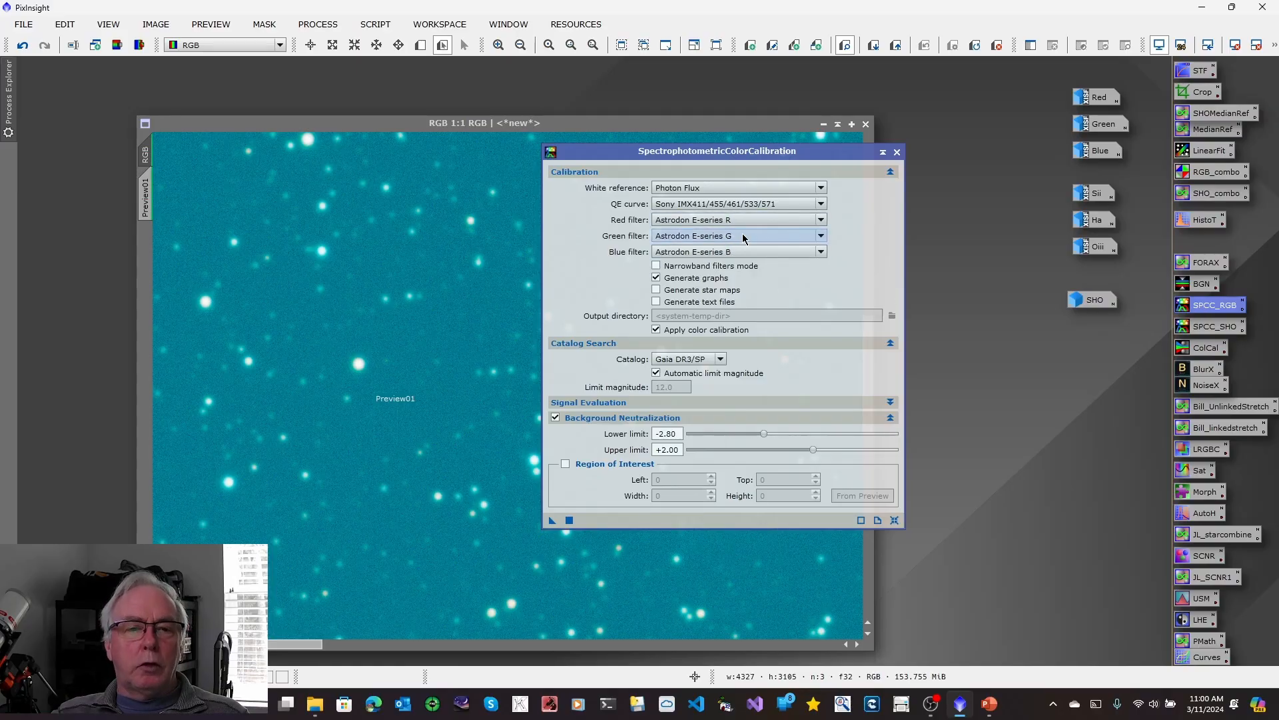
left_click(655, 278)
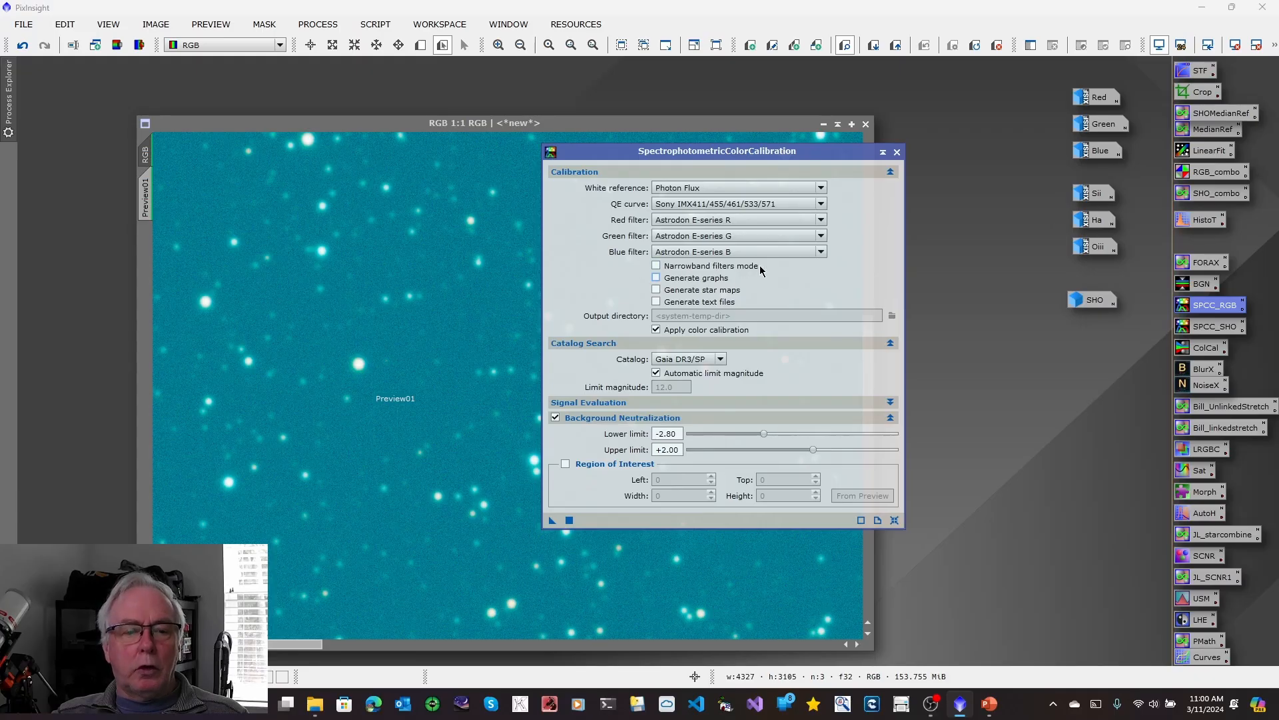
left_click(566, 465)
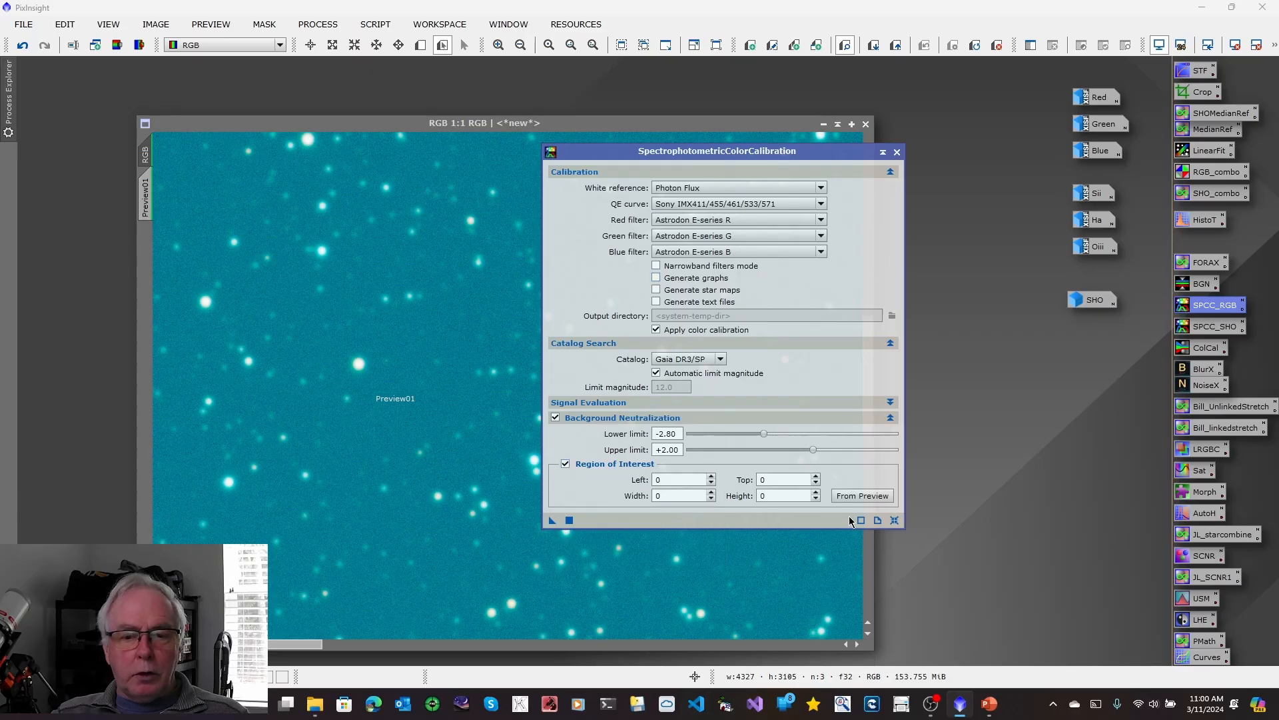
left_click(868, 497)
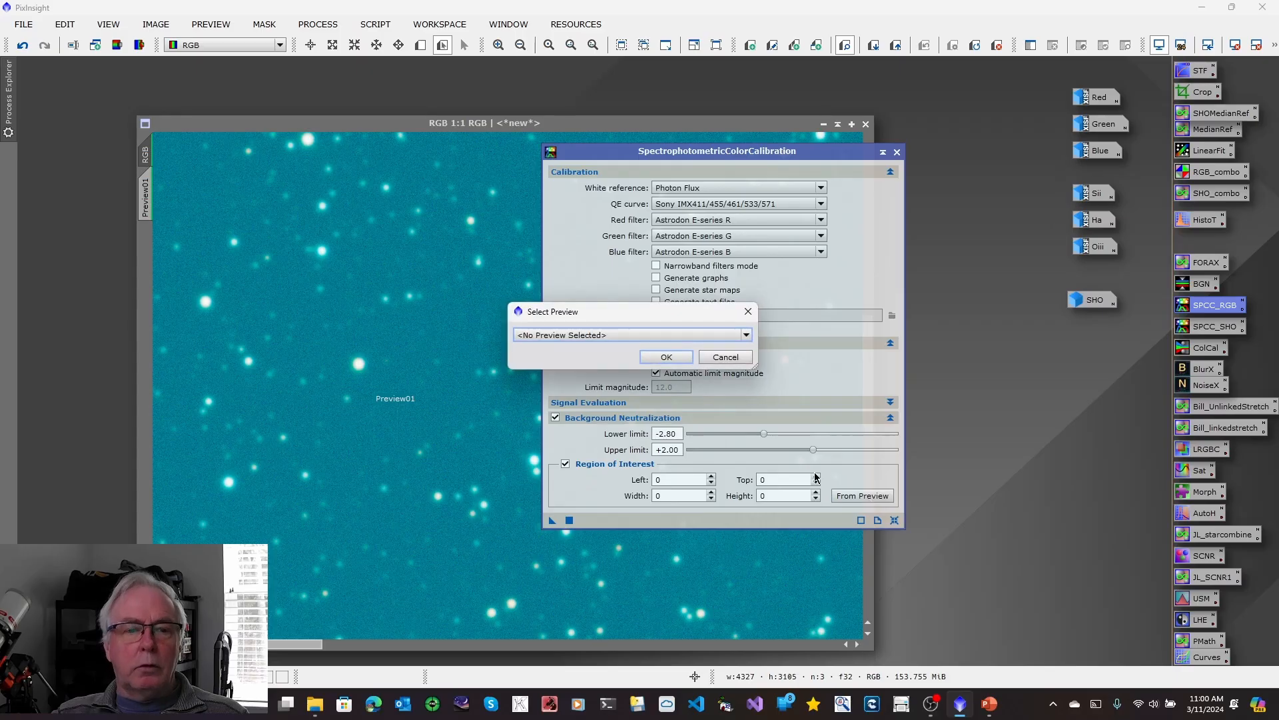
left_click(746, 338)
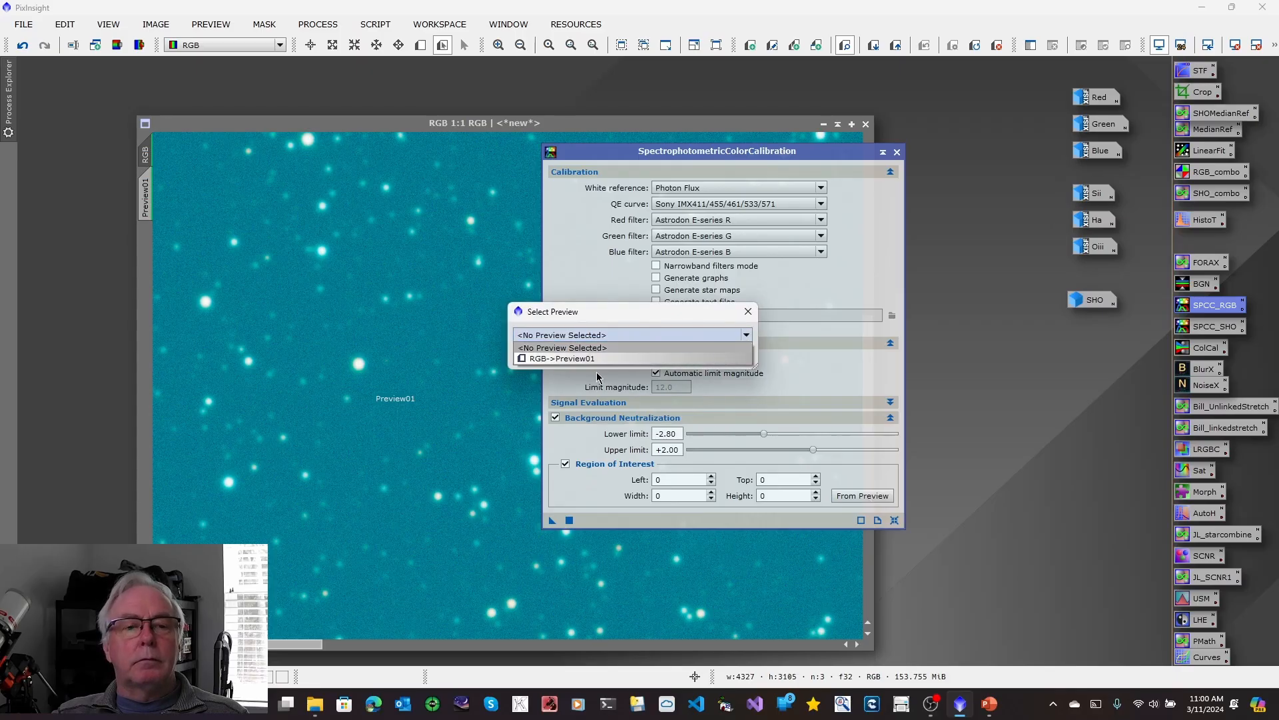
left_click(543, 360)
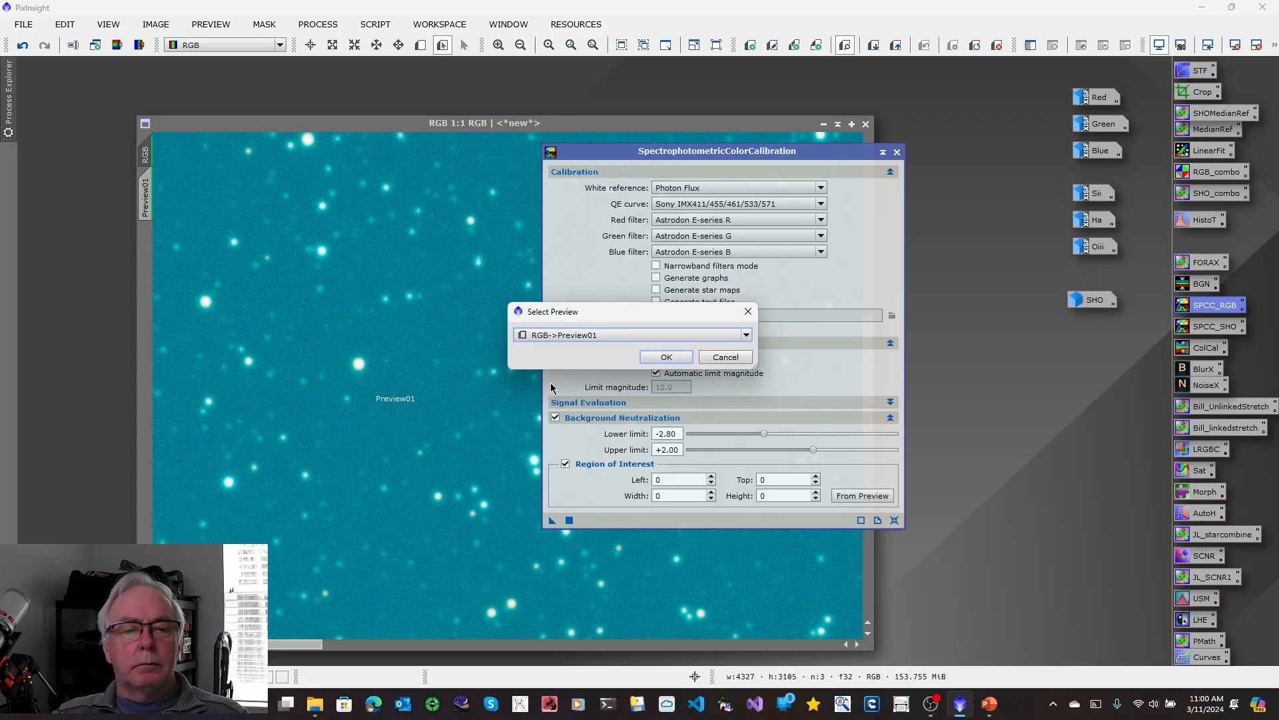
left_click(667, 357)
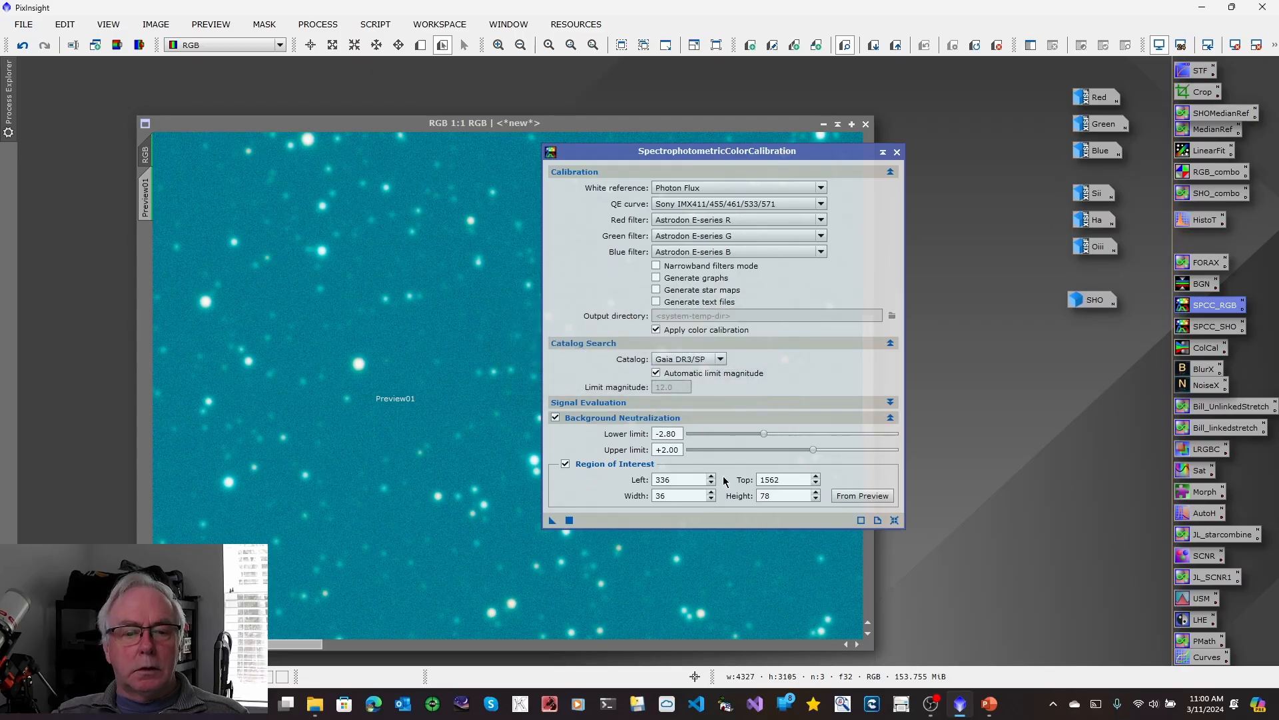
left_click(550, 520)
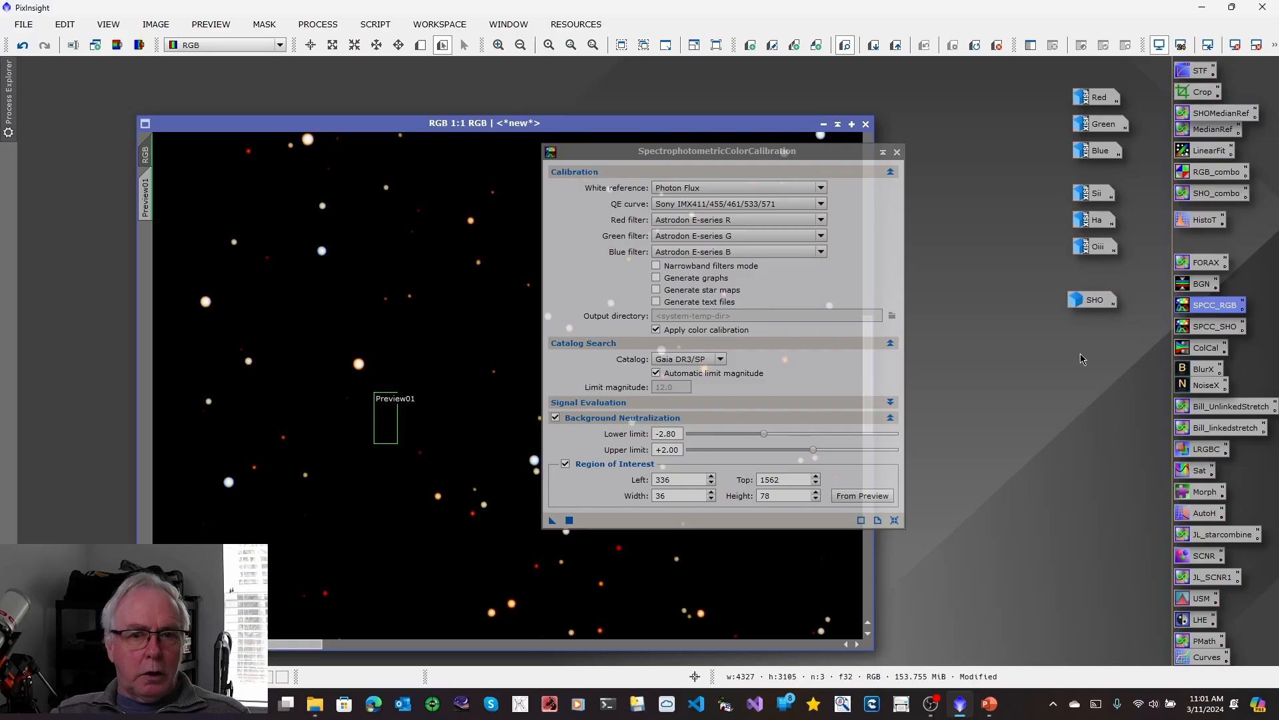
left_click(898, 152)
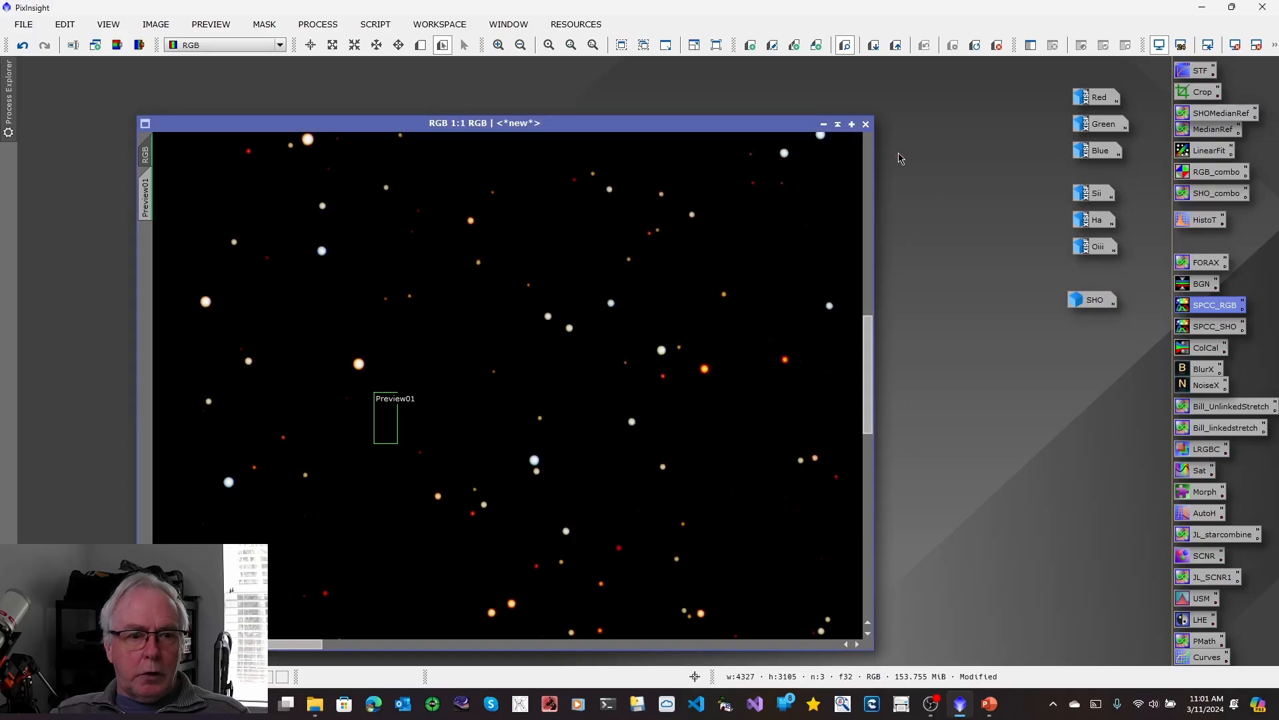
Delete all previews from the RGB image and recompute its screen auto-stretch.
left_click(217, 28)
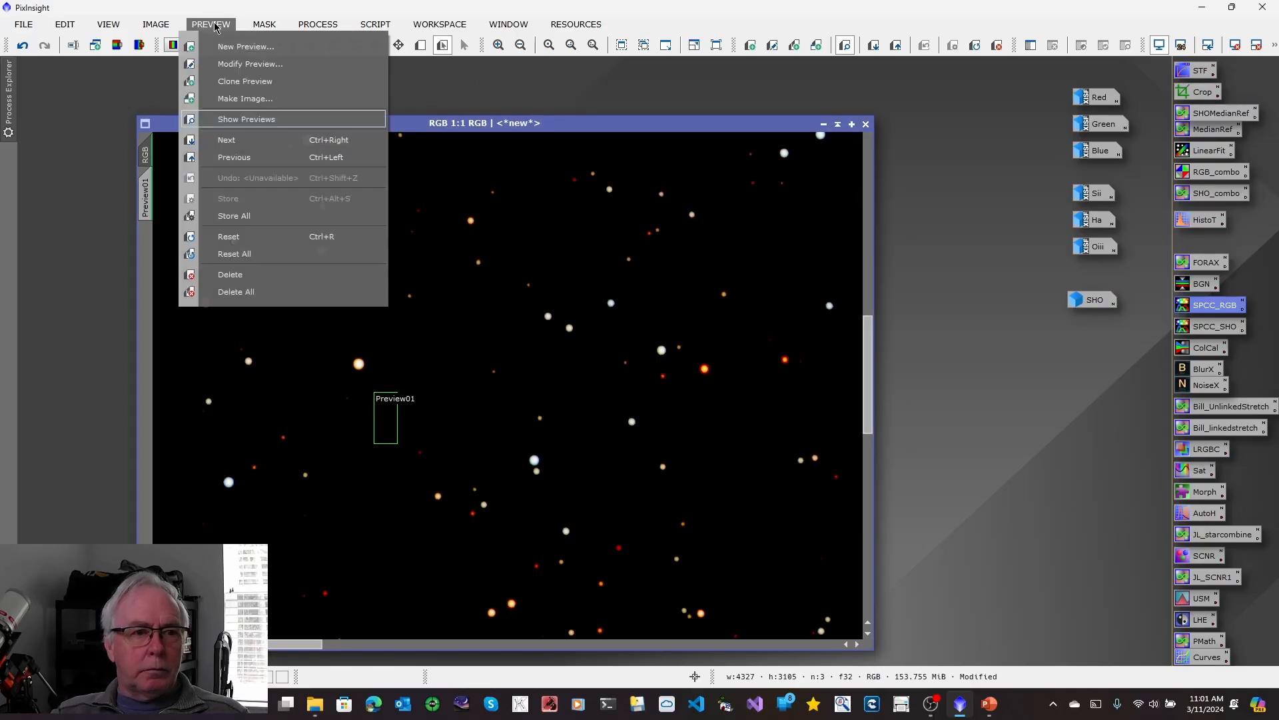
left_click(224, 291)
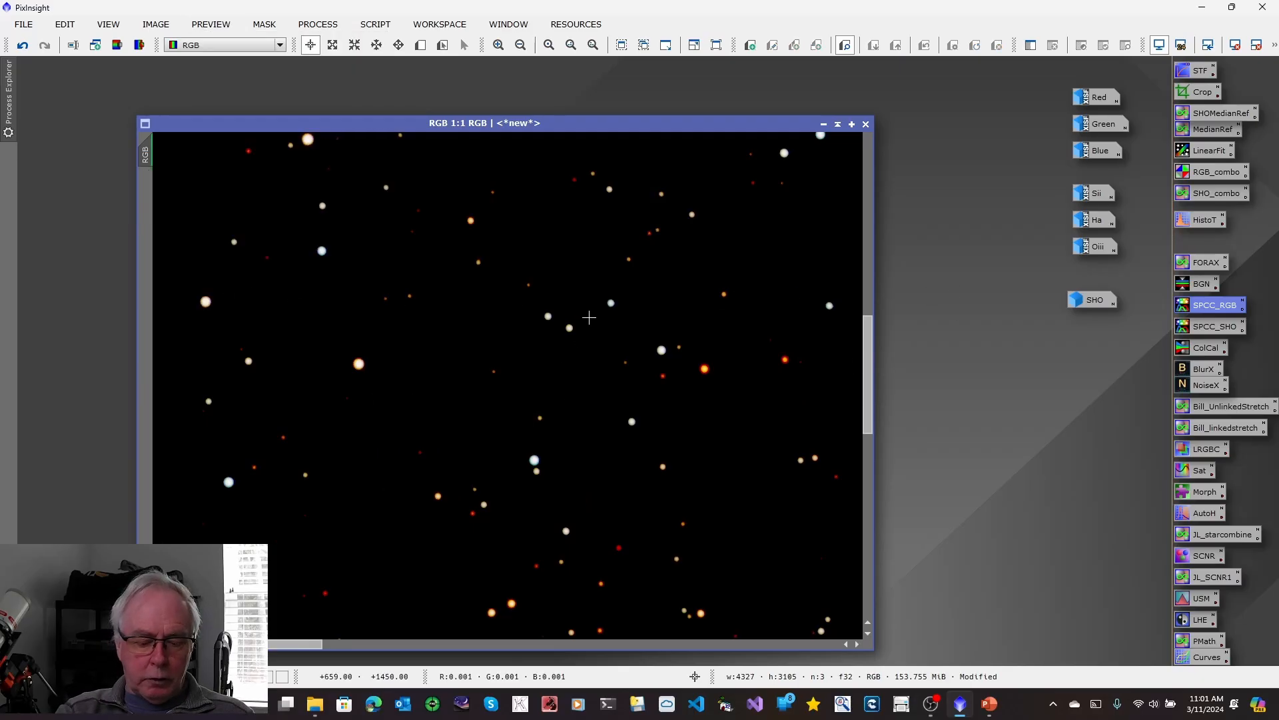
key("ctrl+a")
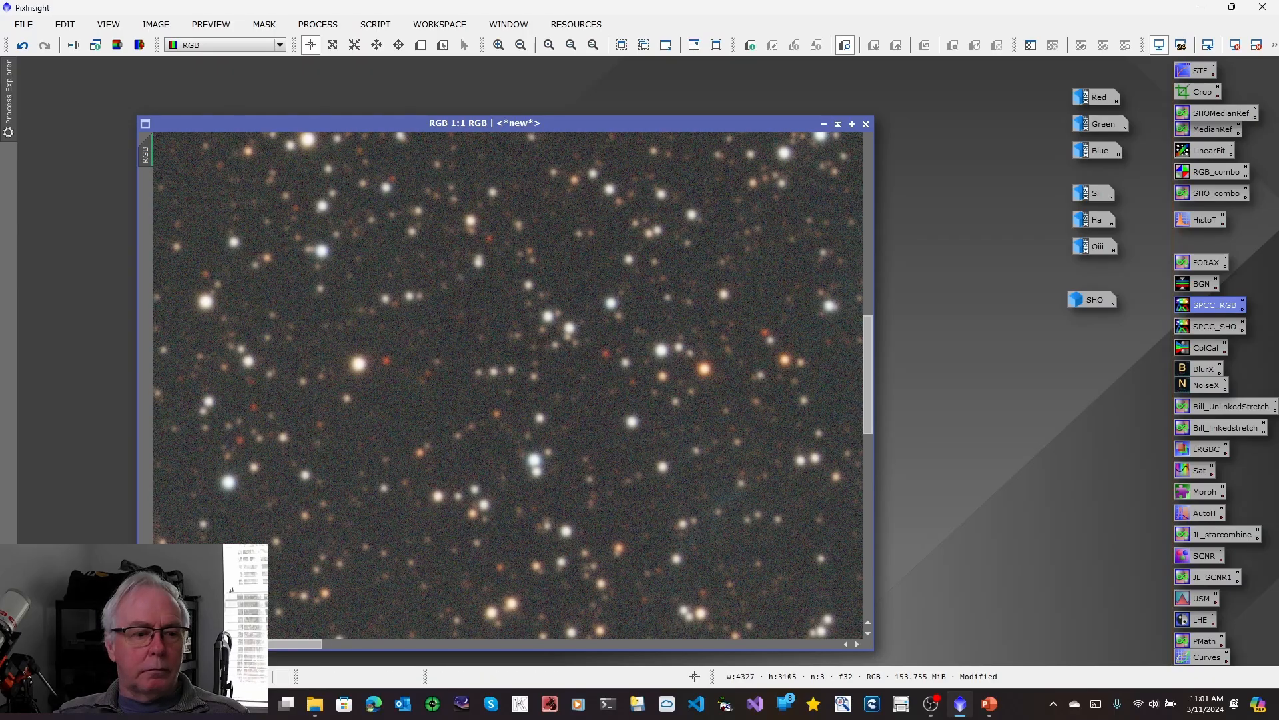
key("ctrl+0")
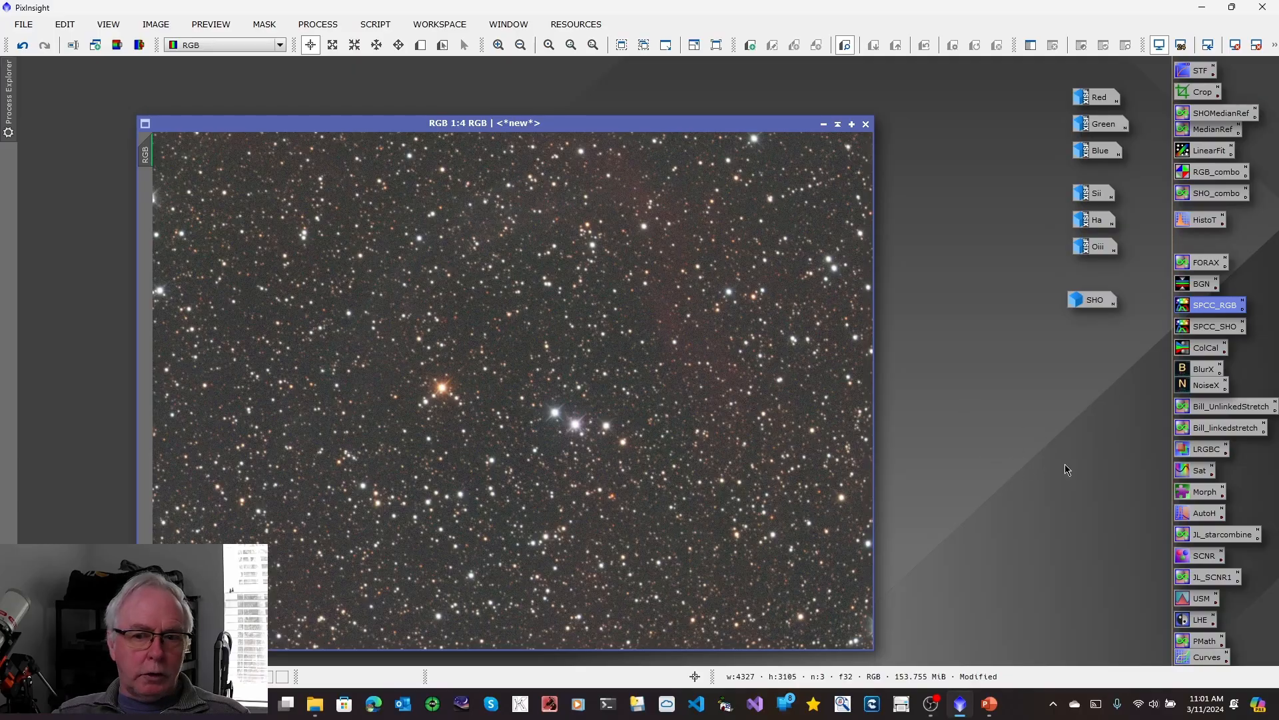
Sharpen the RGB image with BlurXTerminator, setting Sharpen Stars to 0.70.
left_click(1206, 372)
double_click(1206, 372)
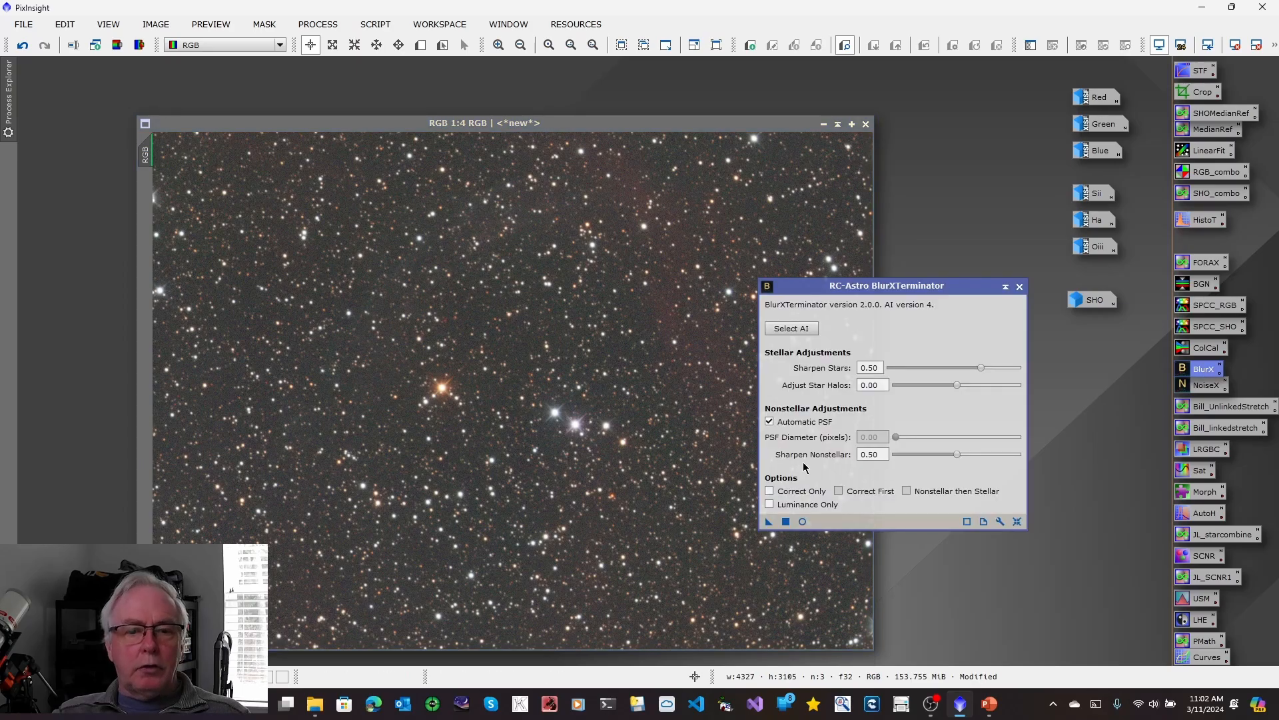
left_click(880, 367)
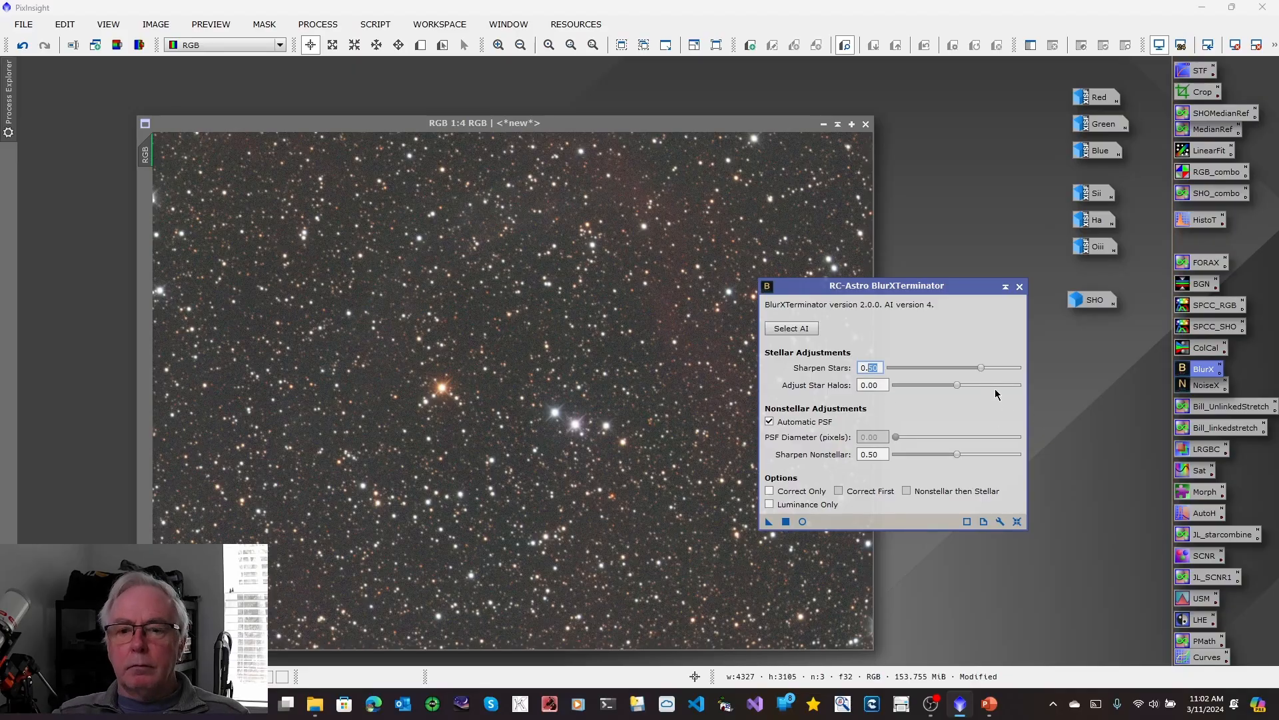
left_click_drag(984, 371, 1005, 371)
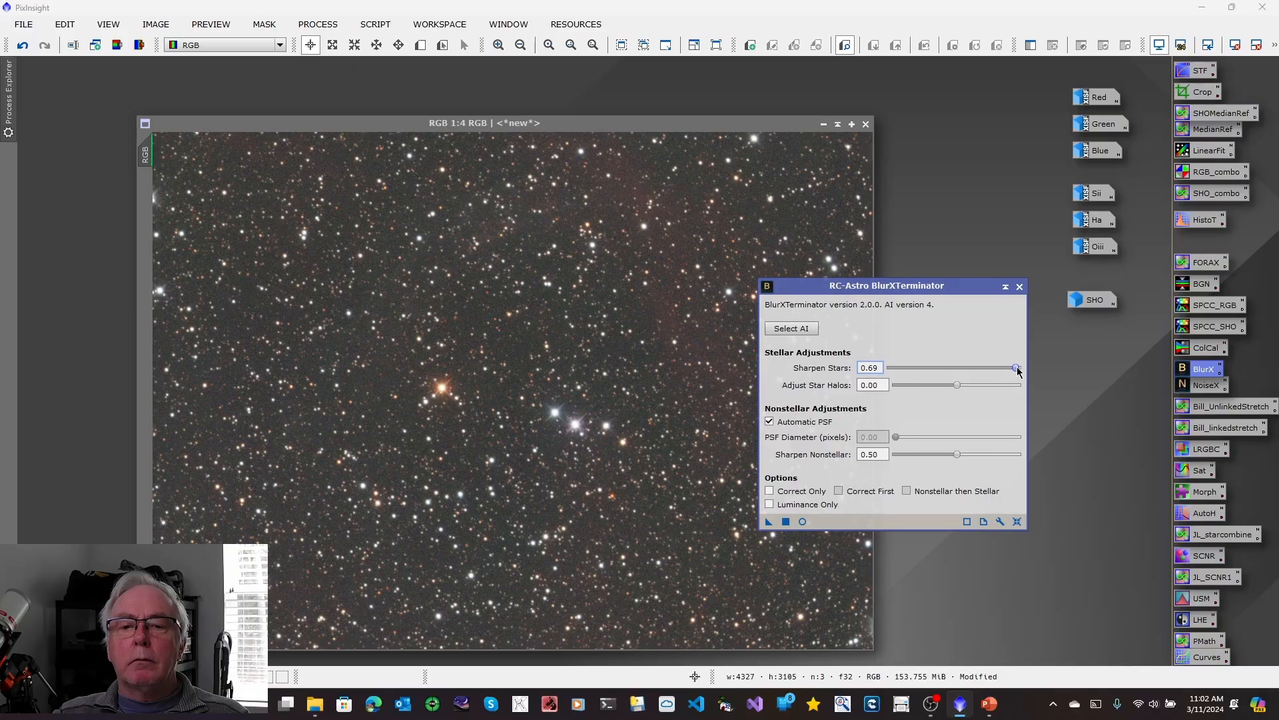
left_click_drag(1019, 372, 1032, 374)
left_click(769, 521)
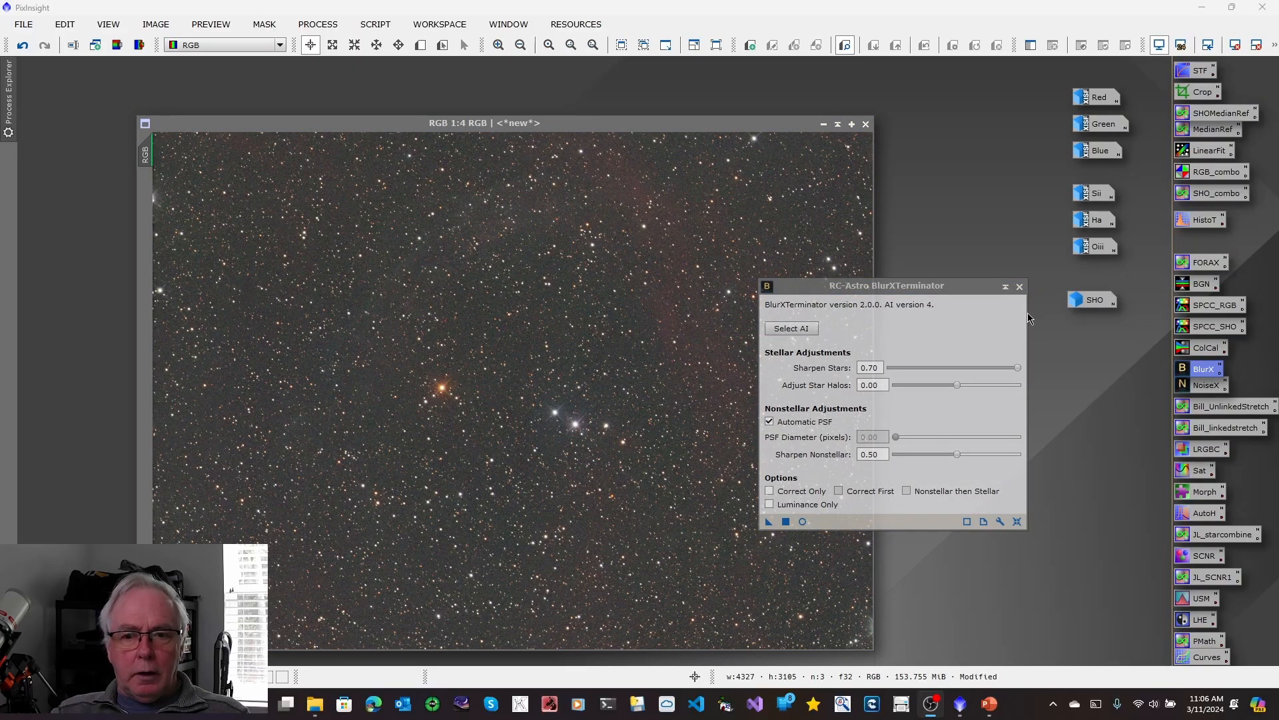
left_click(1020, 287)
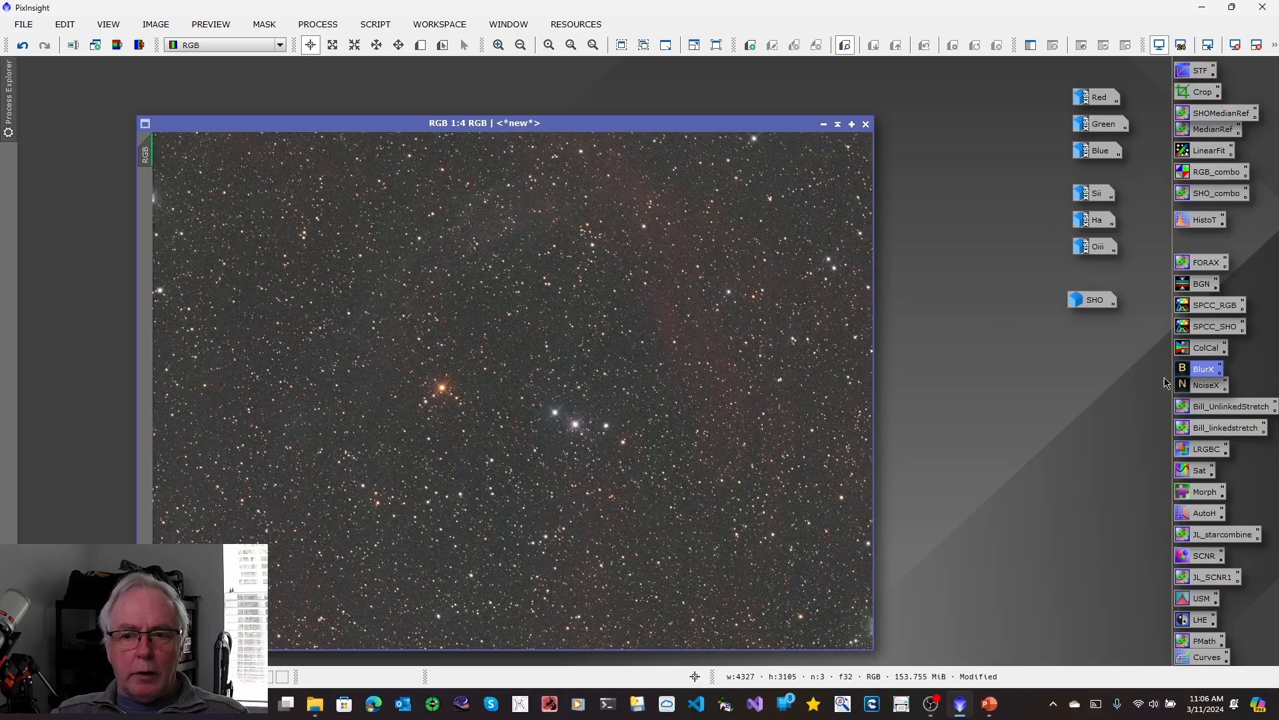
Denoise the RGB image with NoiseXTerminator at Denoise 0.90 and Detail 0.15, and compare the close-up before and after.
left_click(1193, 390)
double_click(1194, 389)
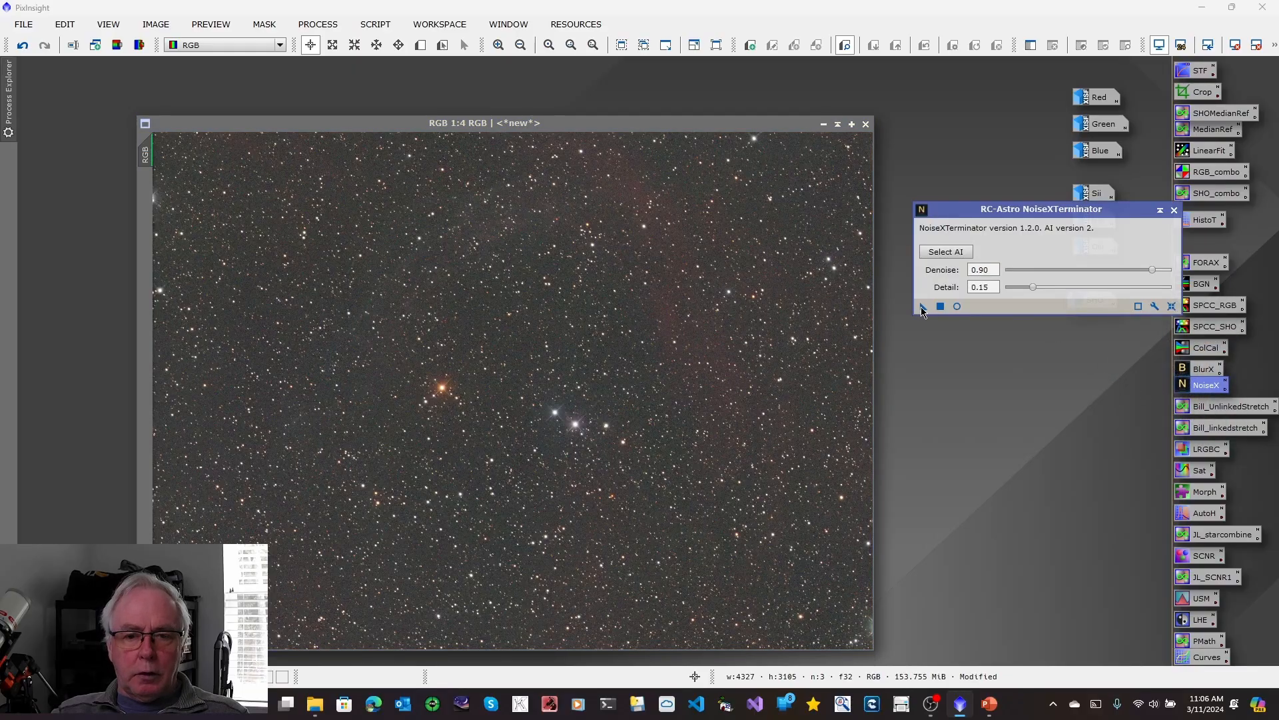
left_click_drag(921, 306, 674, 399)
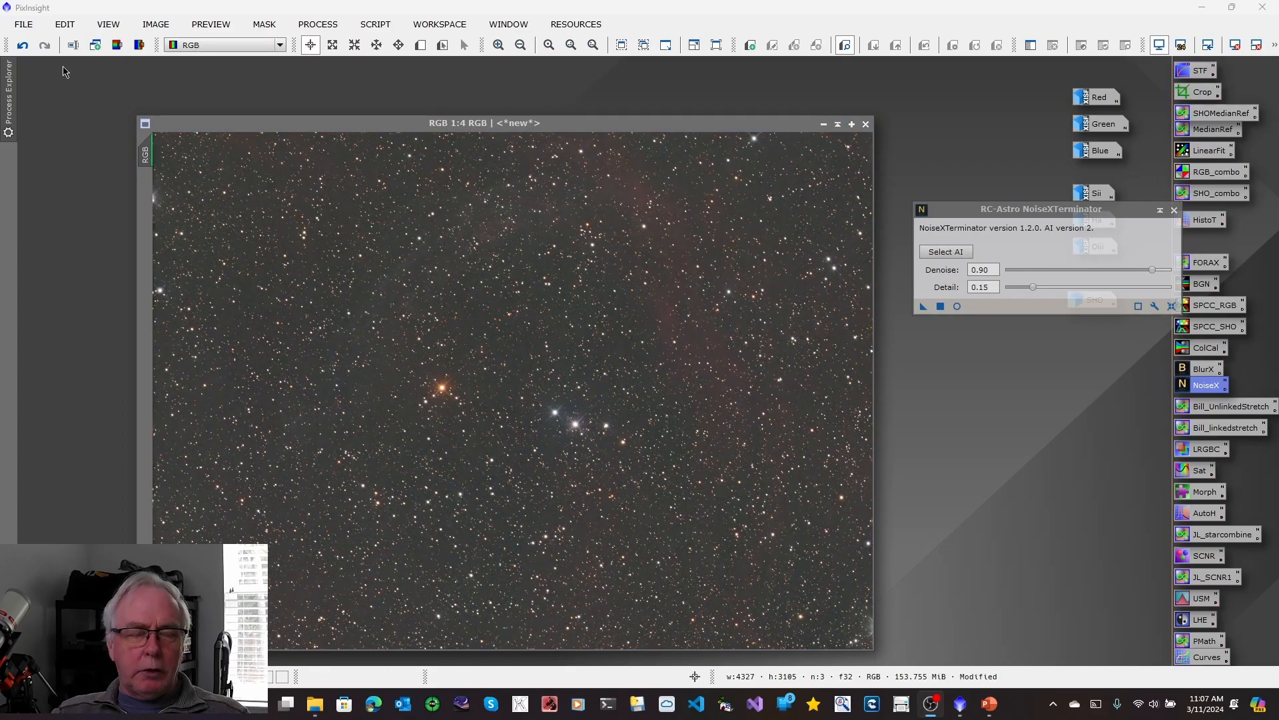
left_click(498, 45)
left_click(498, 45)
left_click(498, 45)
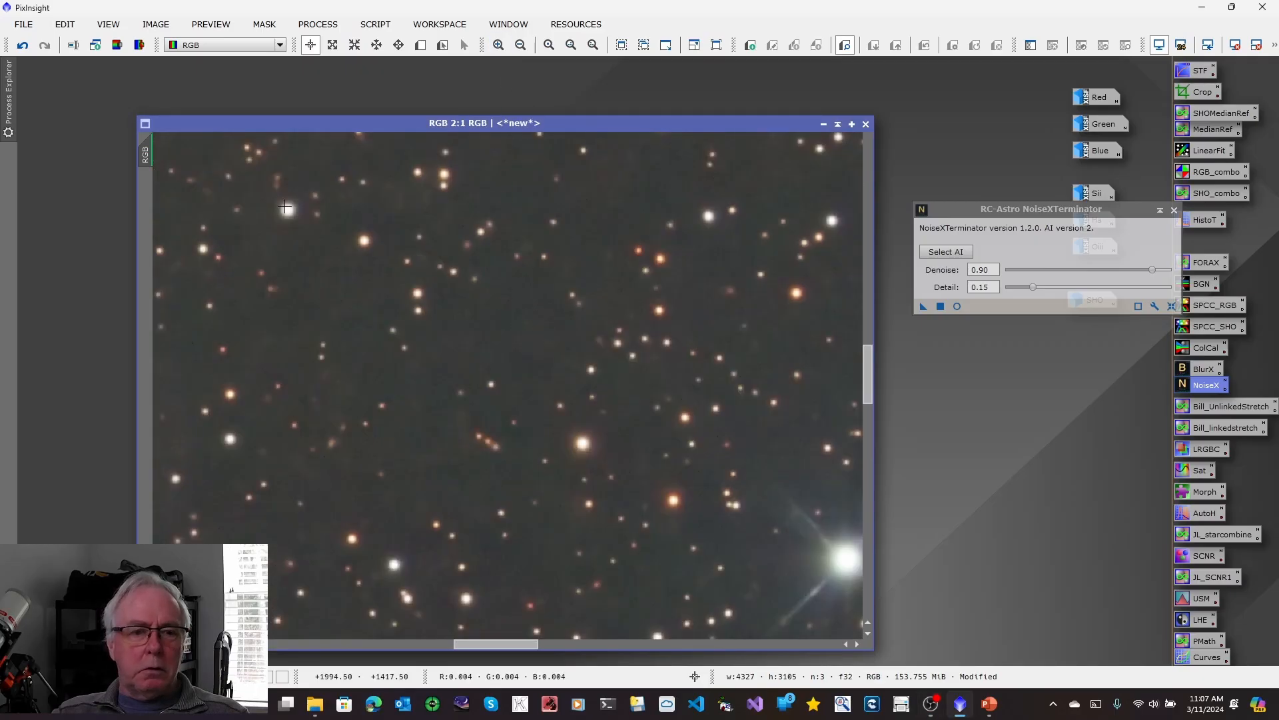
left_click(45, 46)
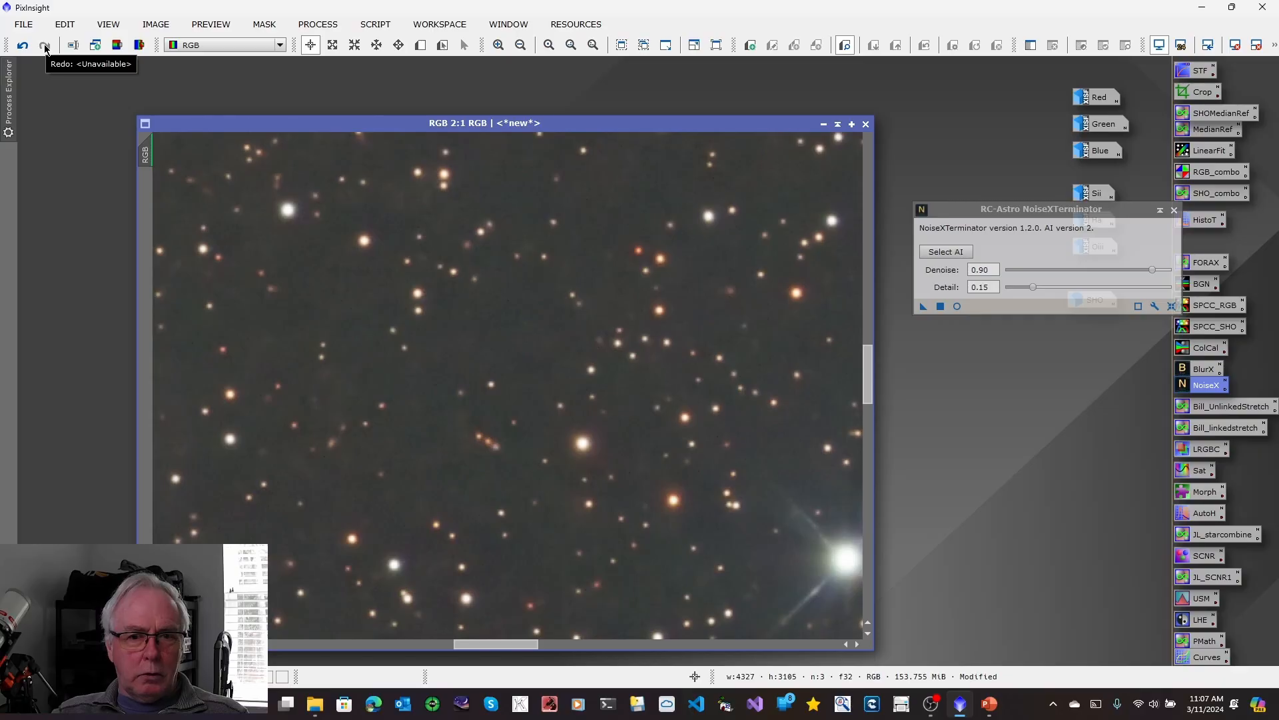
left_click(23, 46)
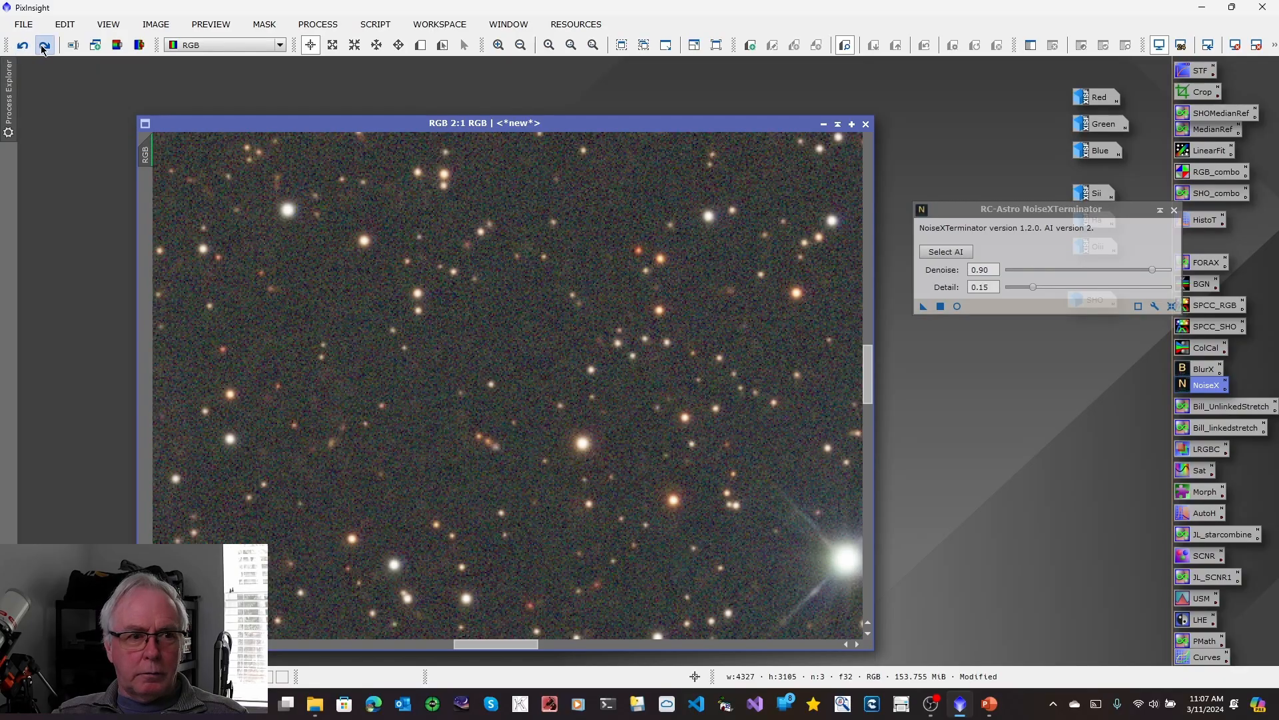
left_click(45, 46)
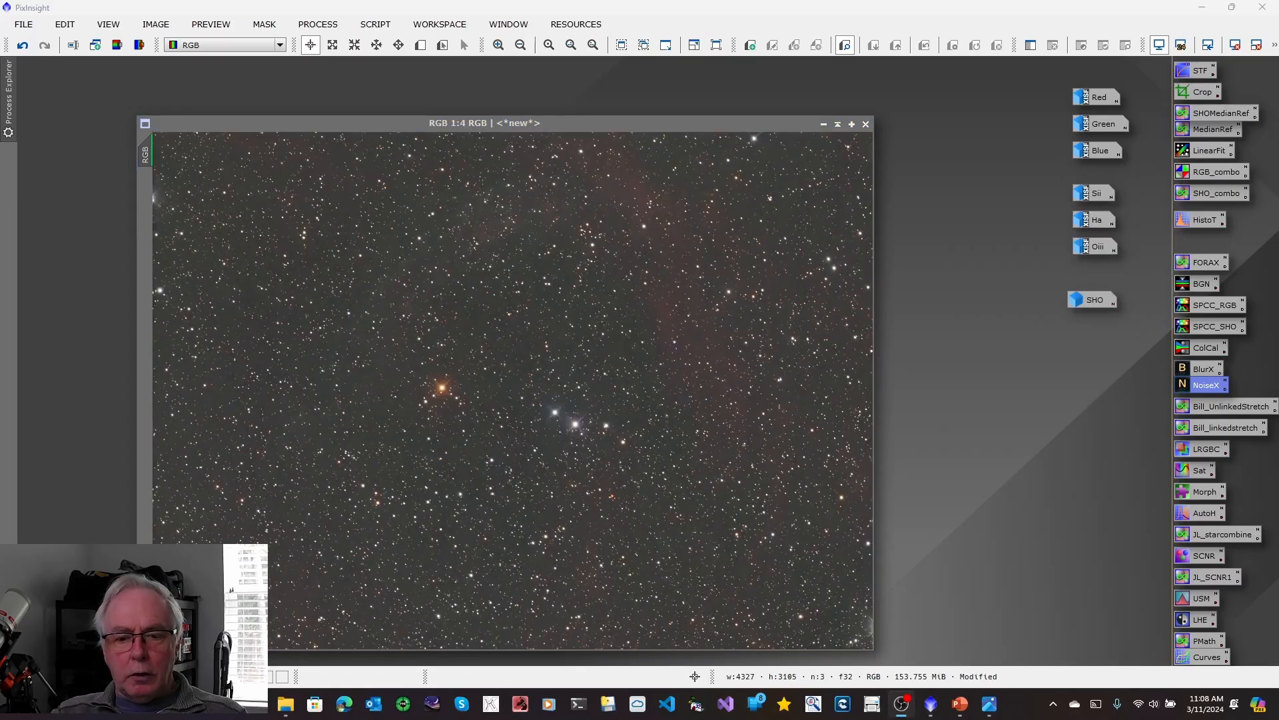
Consult the SHO/RGB workflow chart in the photo viewer and stretch the RGB image with the saved Bill_linkedstretch PixelMath expression, Stretch 0.20, Curve 1.00, Clip 2.8.
mouse_move(988, 710)
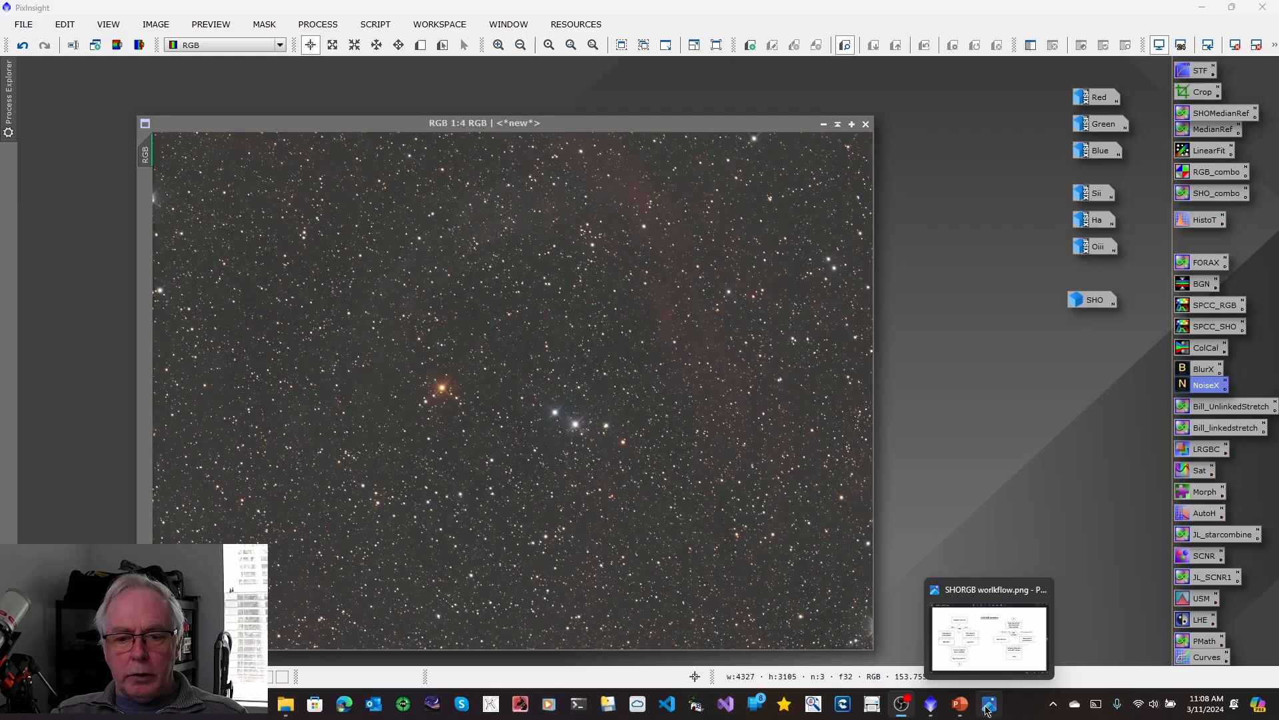
left_click(989, 709)
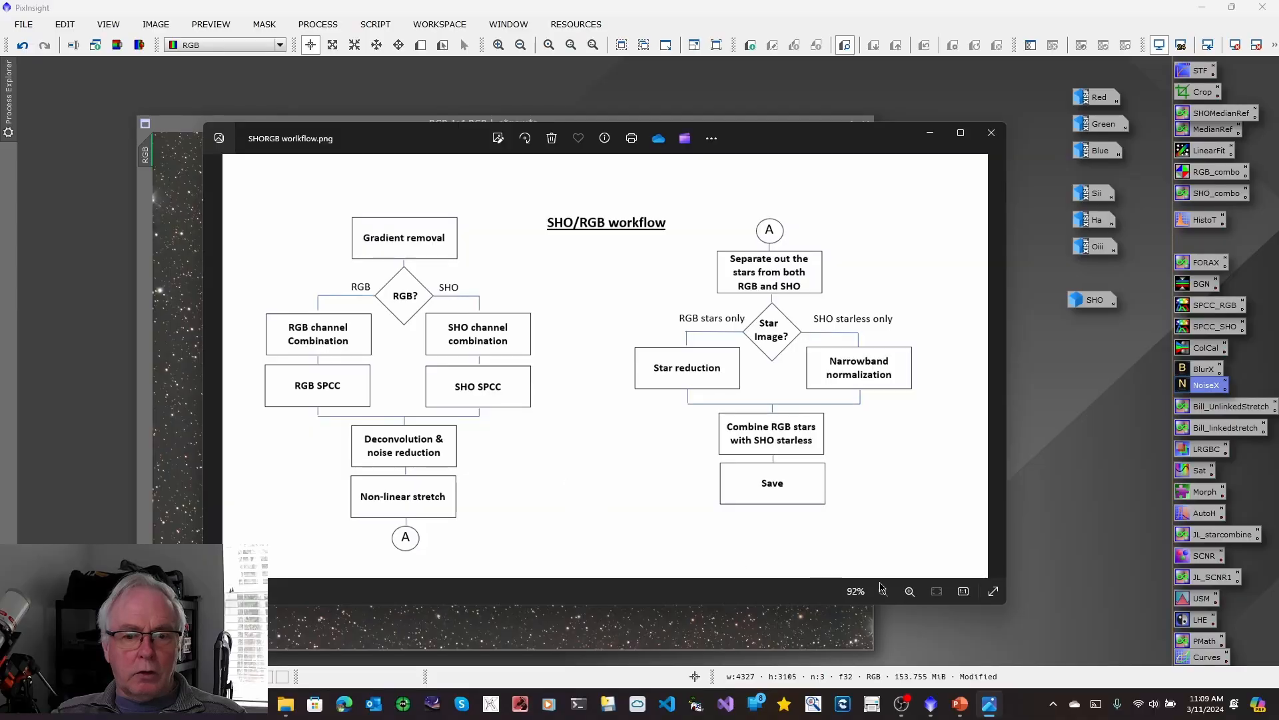
left_click(930, 133)
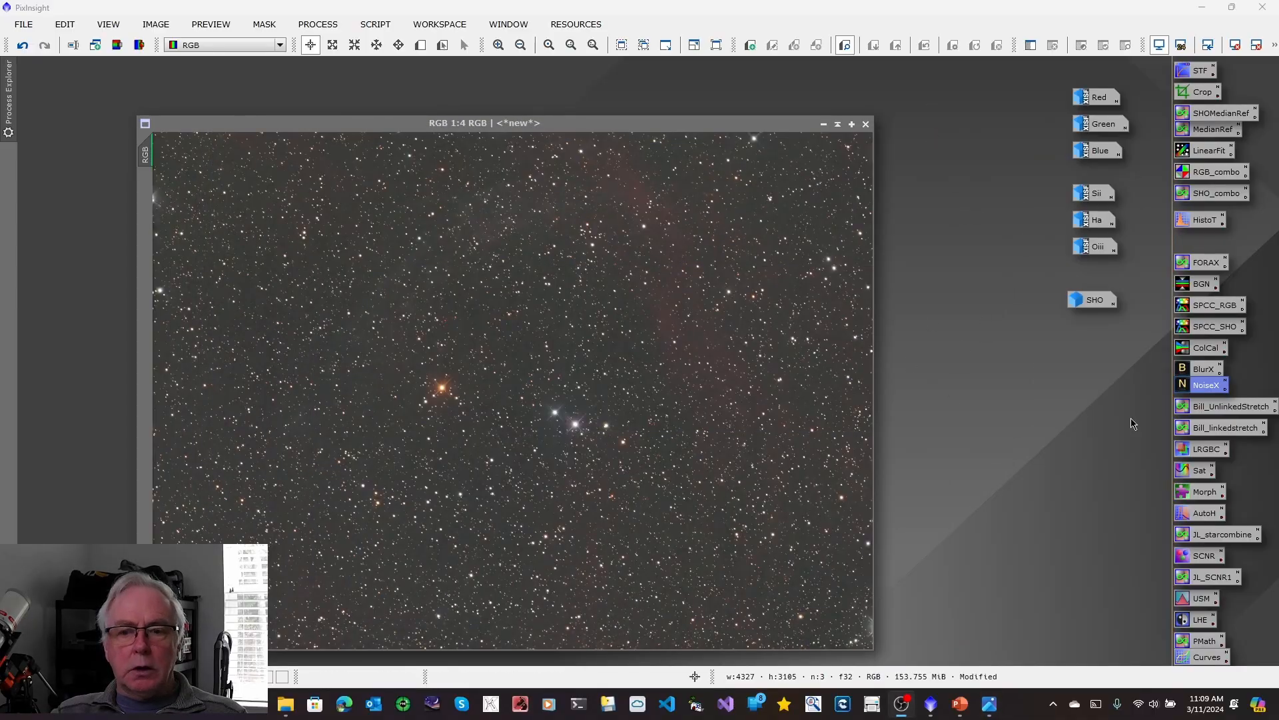
double_click(1224, 430)
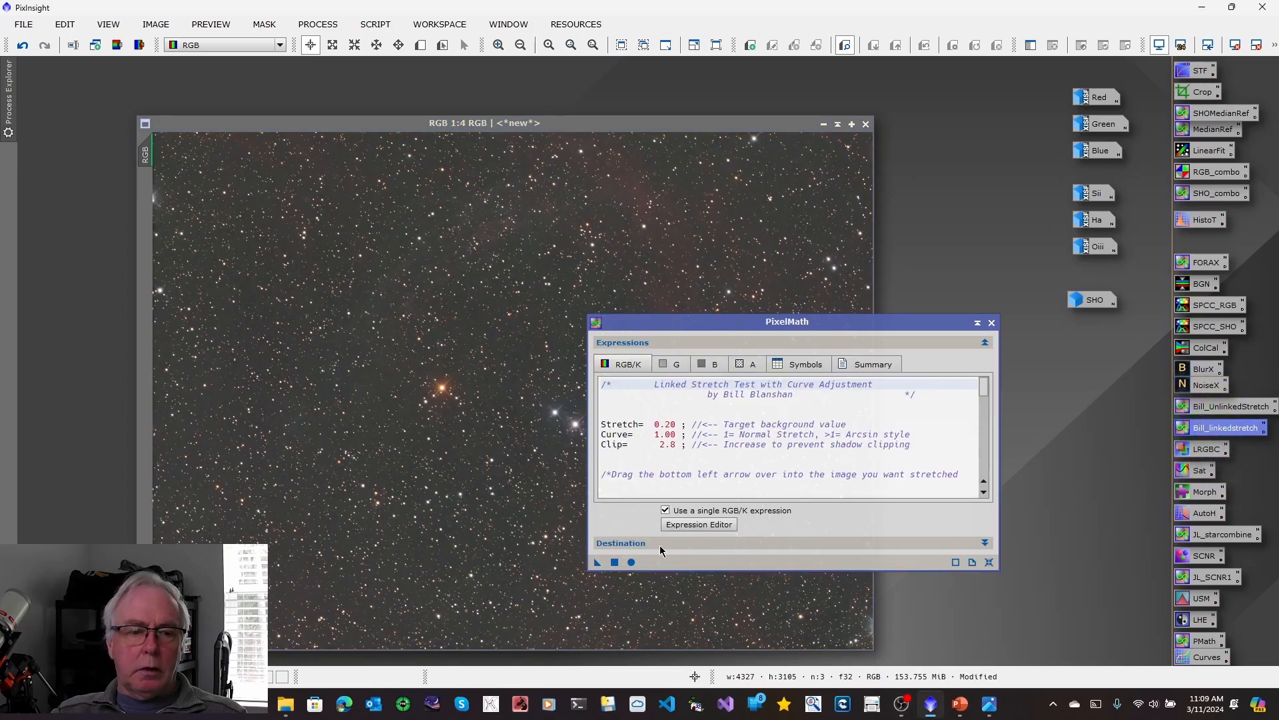
left_click_drag(597, 565, 354, 309)
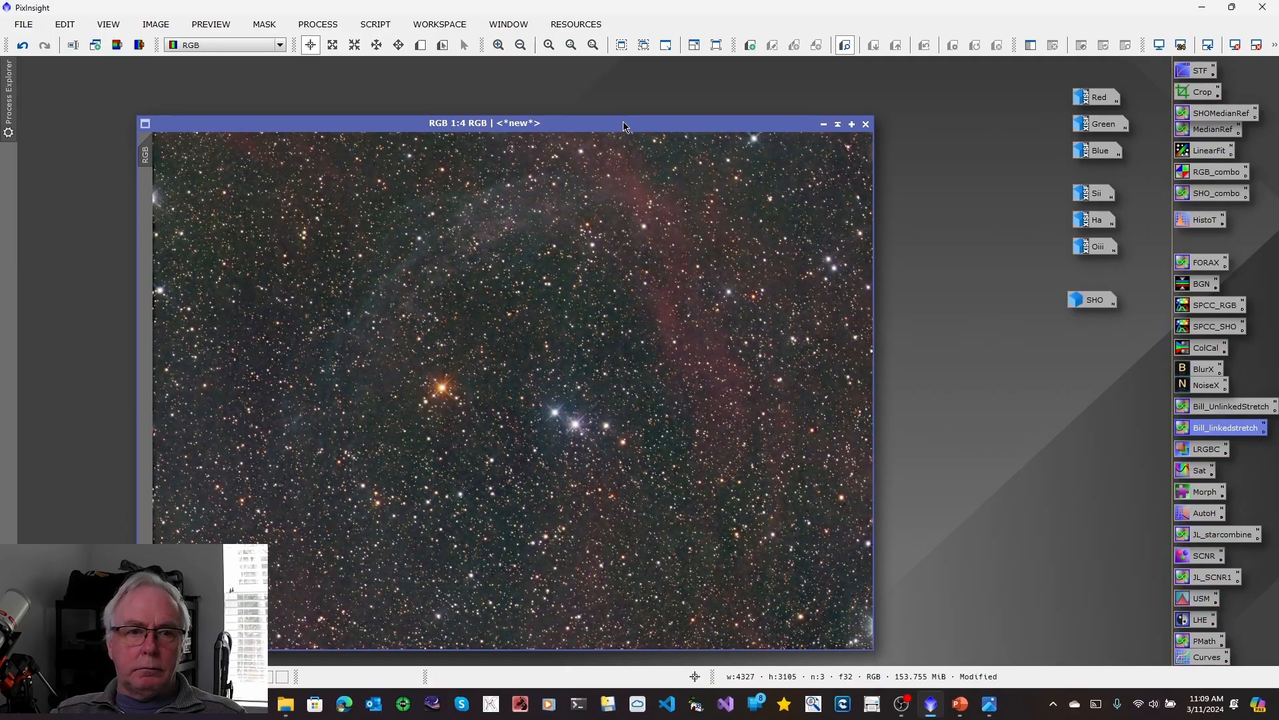
Separate the stars from the stretched RGB image with StarXTerminator, generating a star image without unscreening.
left_click_drag(622, 121, 586, 97)
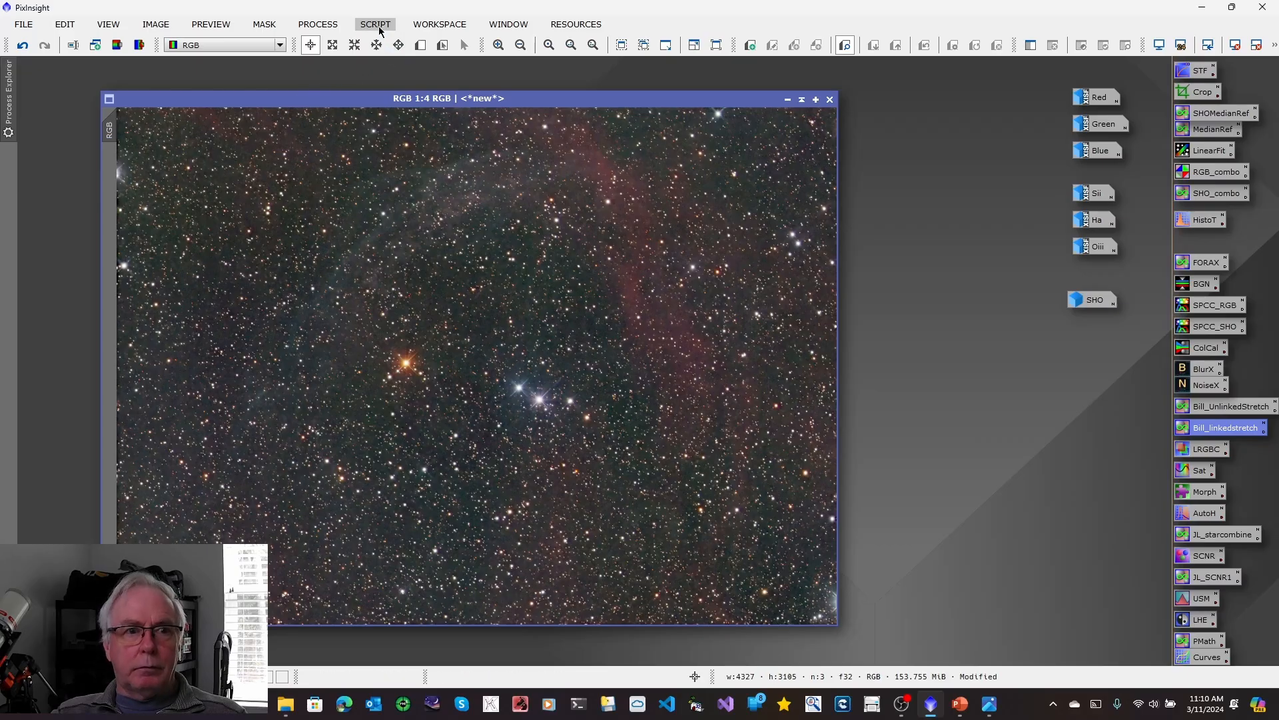
left_click(318, 25)
mouse_move(466, 15)
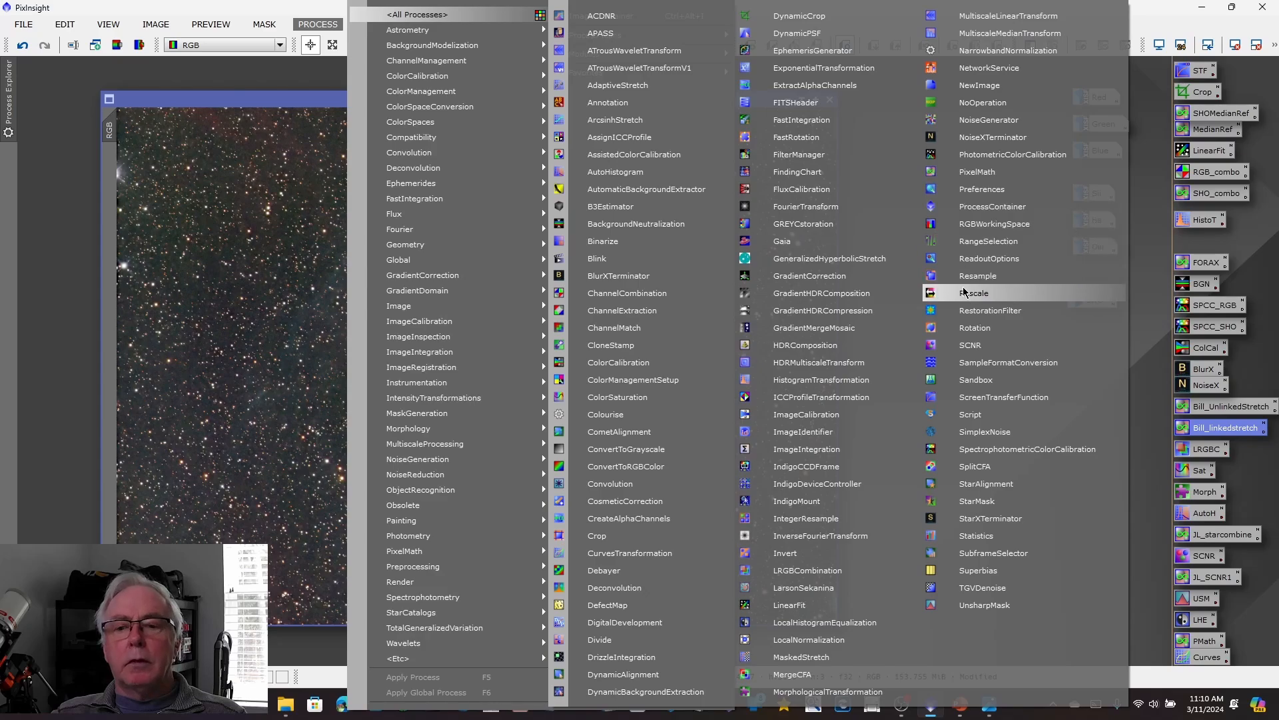
left_click(1000, 518)
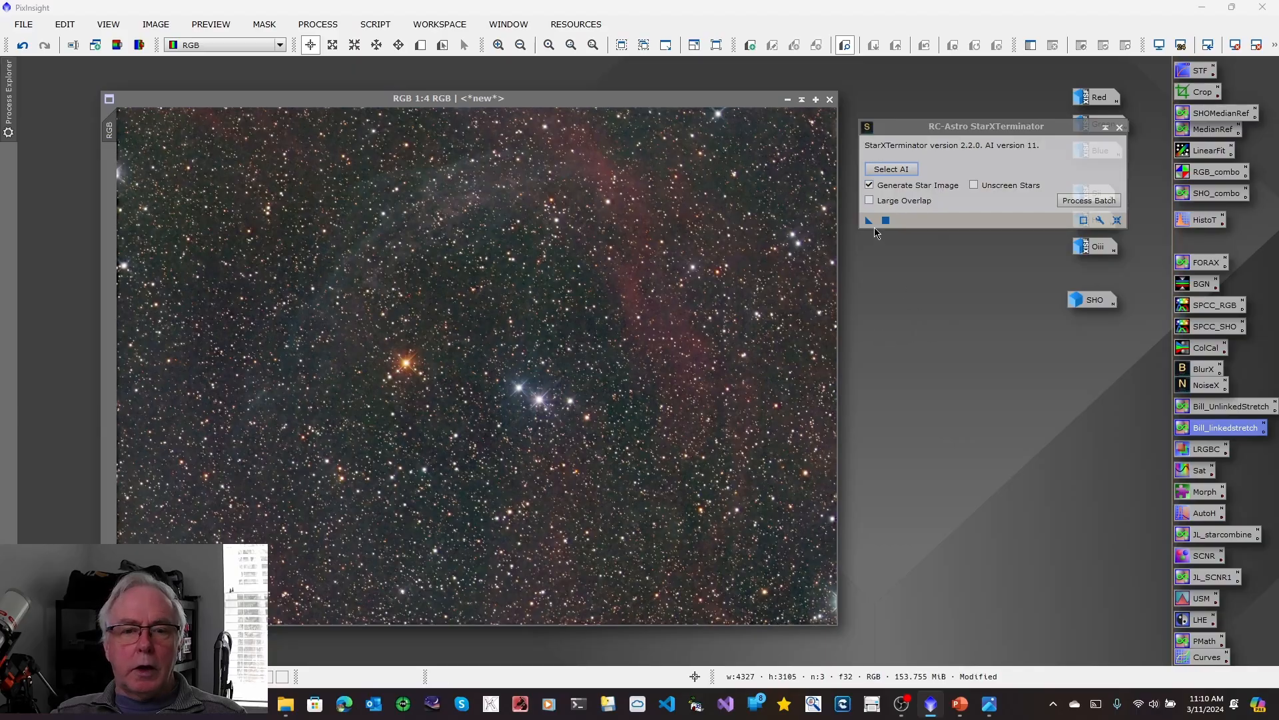
left_click_drag(869, 221, 673, 370)
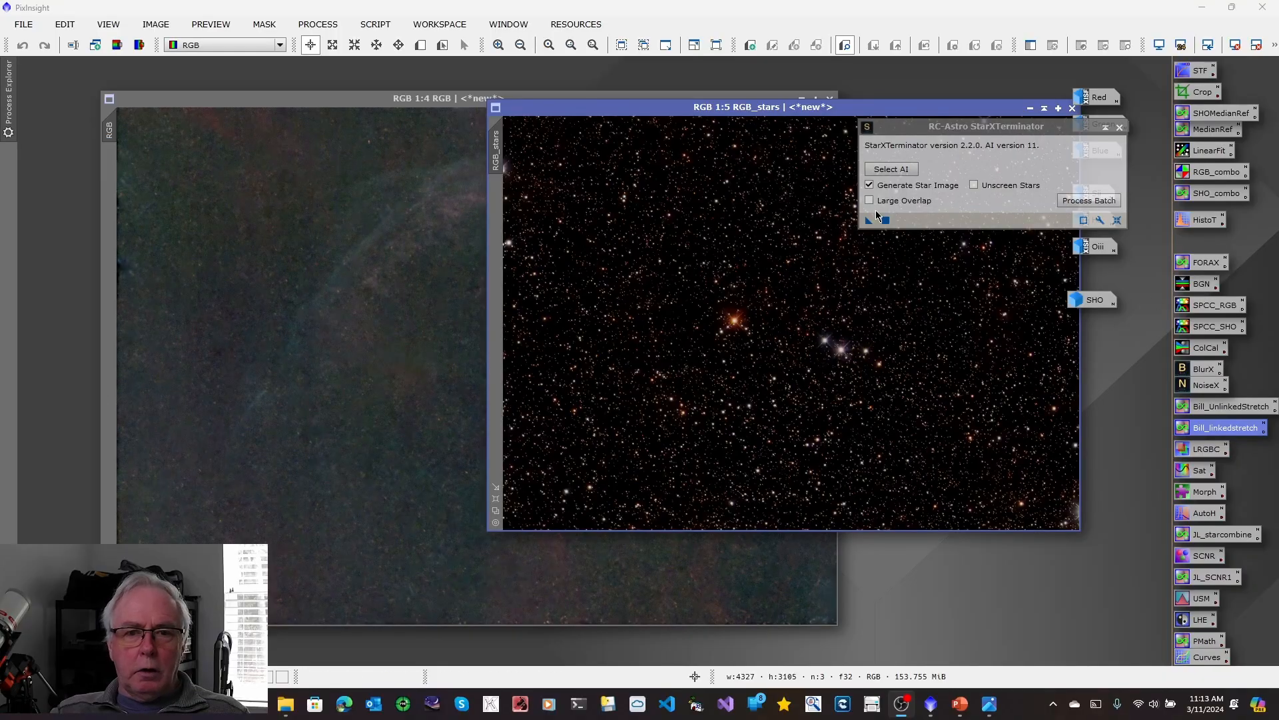
left_click_drag(740, 115, 527, 177)
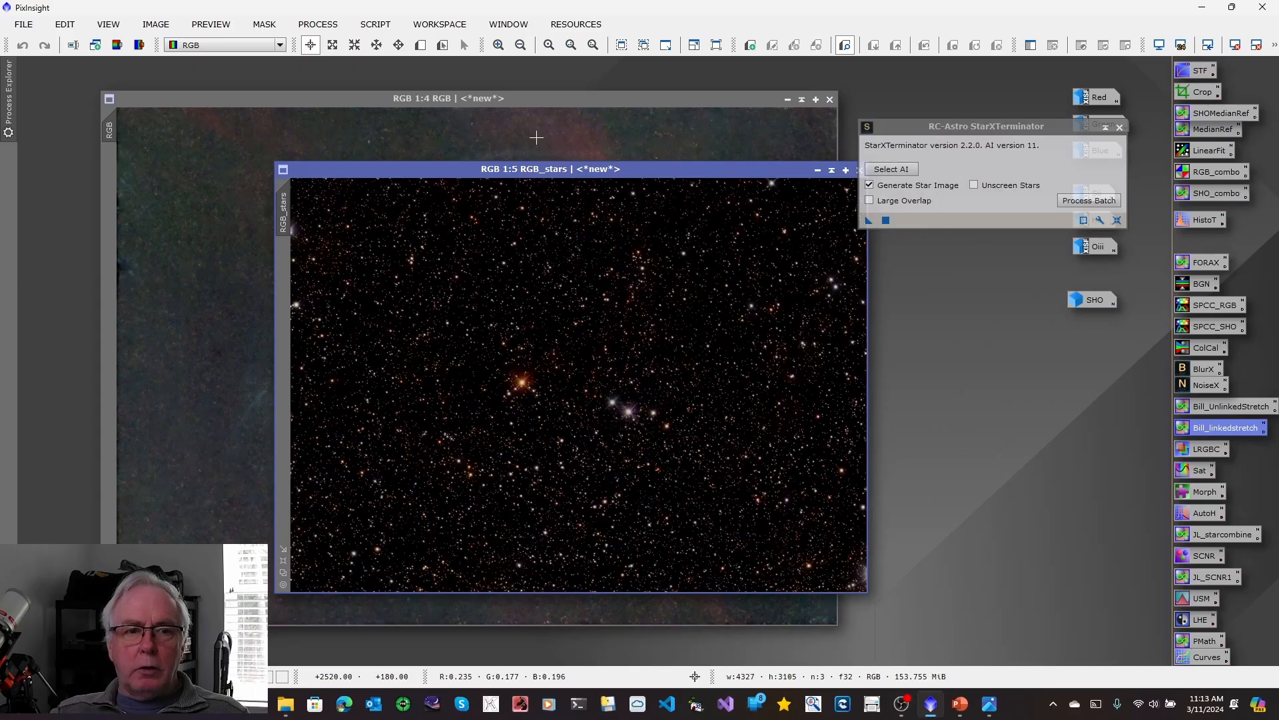
Close the starless RGB image without saving it.
left_click(573, 111)
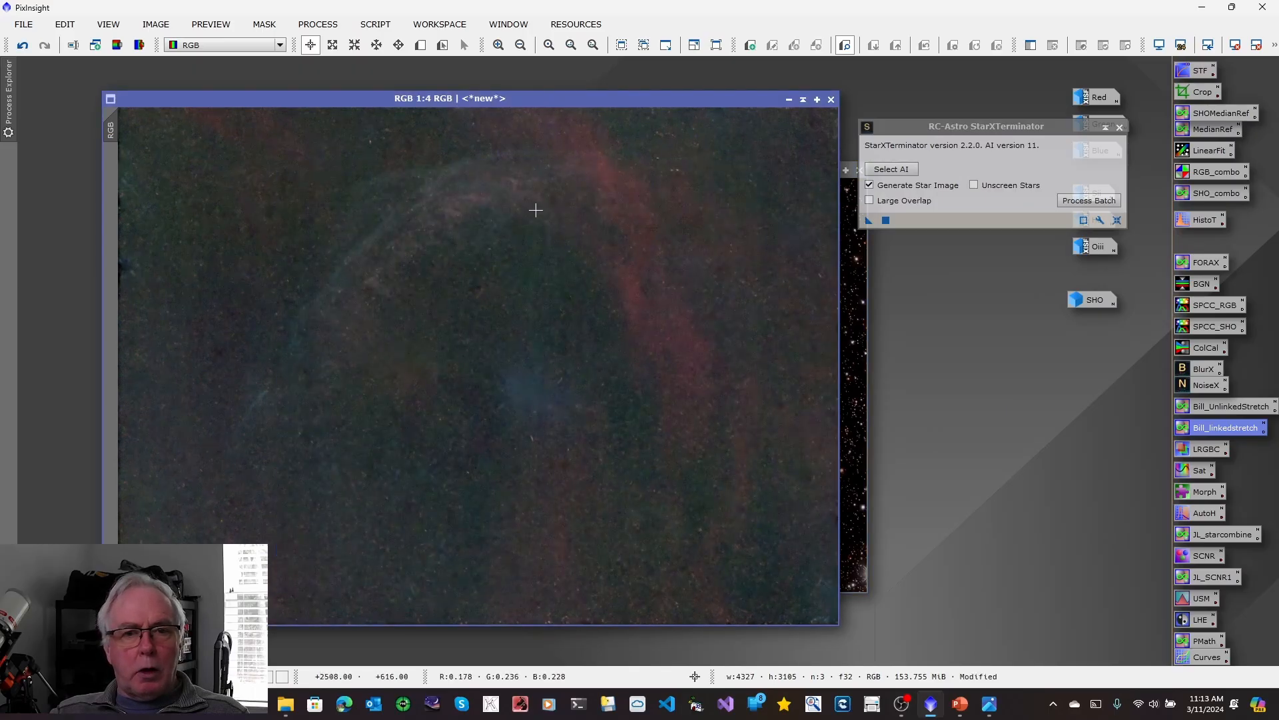
left_click(831, 101)
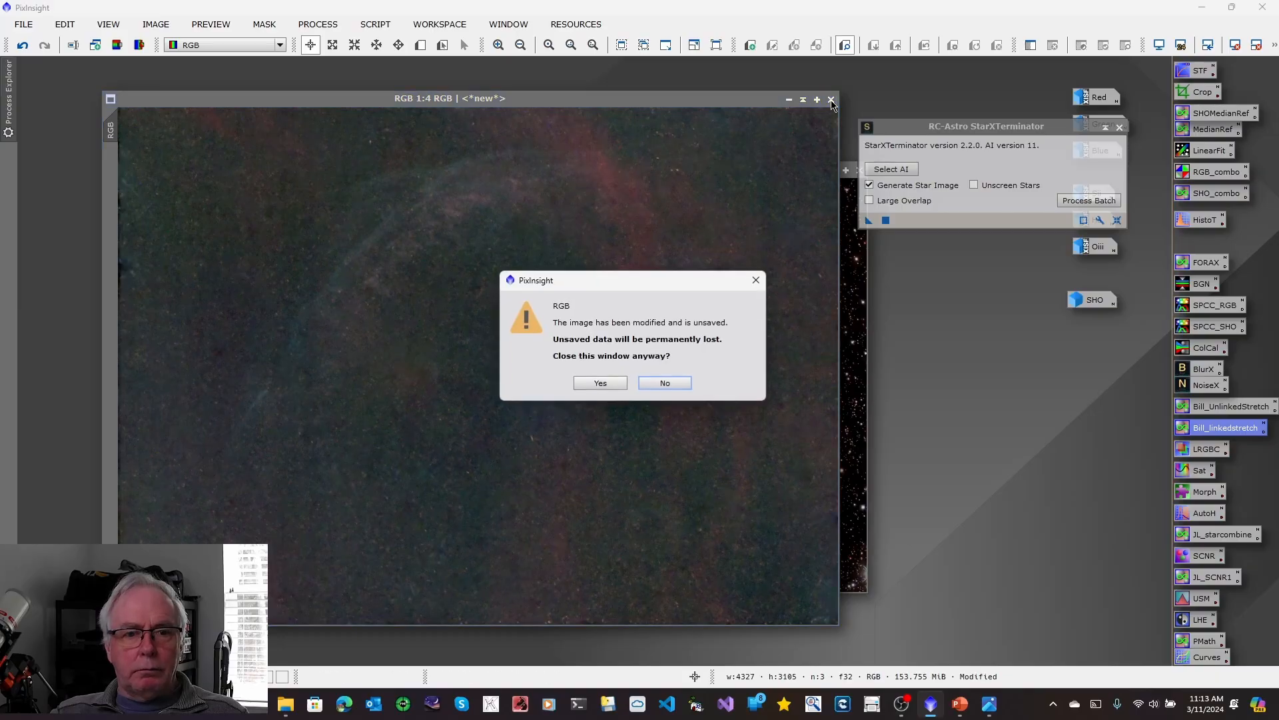
left_click(602, 383)
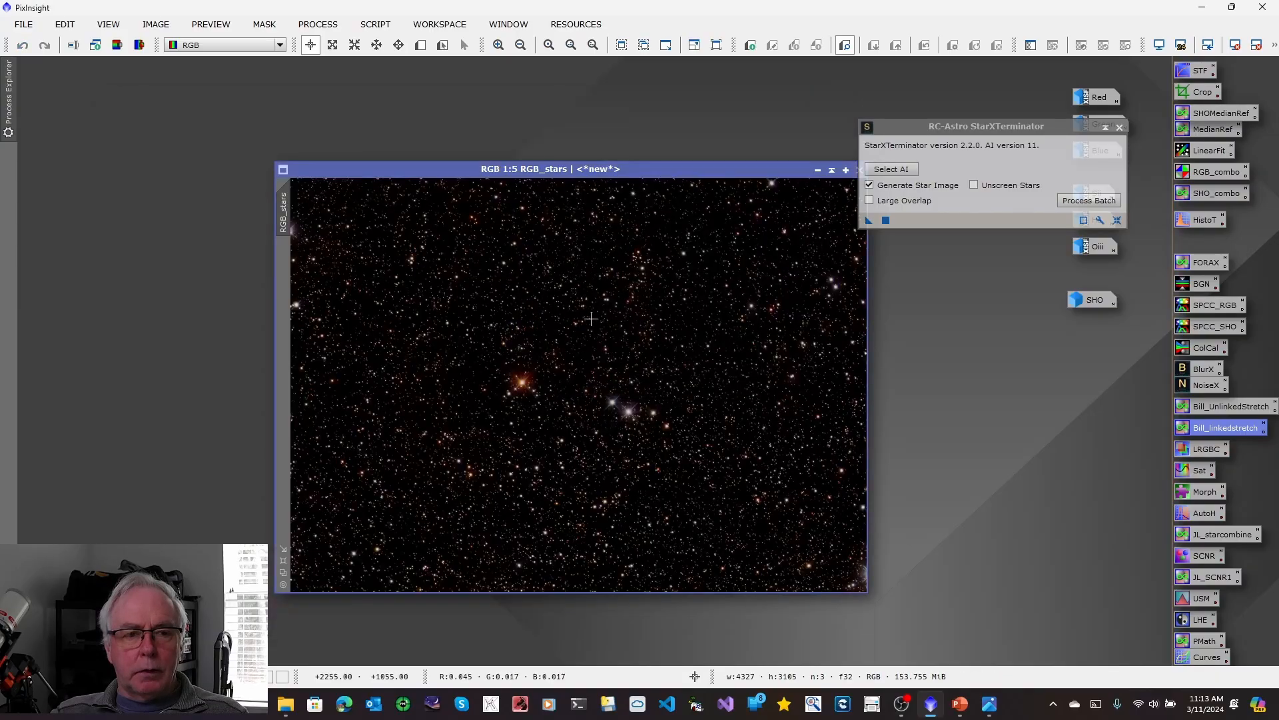
Change the RGB star image's identifier to Stars and close StarXTerminator.
right_click(287, 215)
left_click(341, 266)
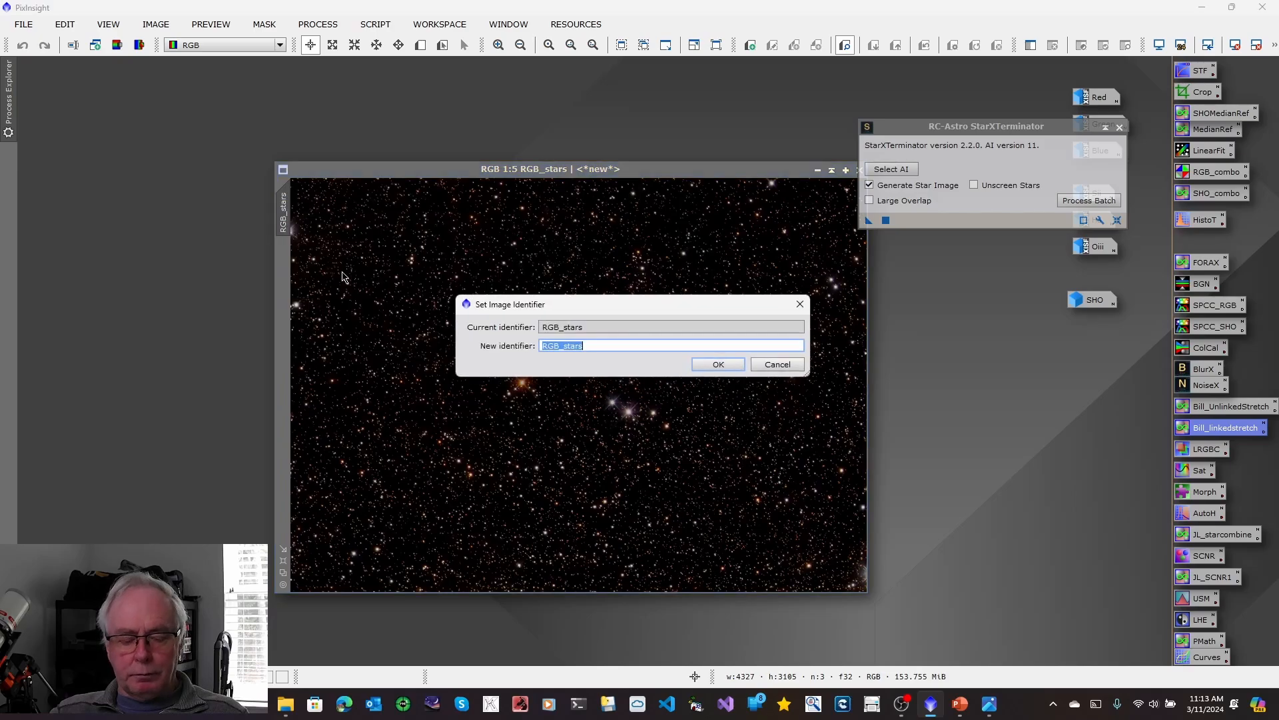
type("S")
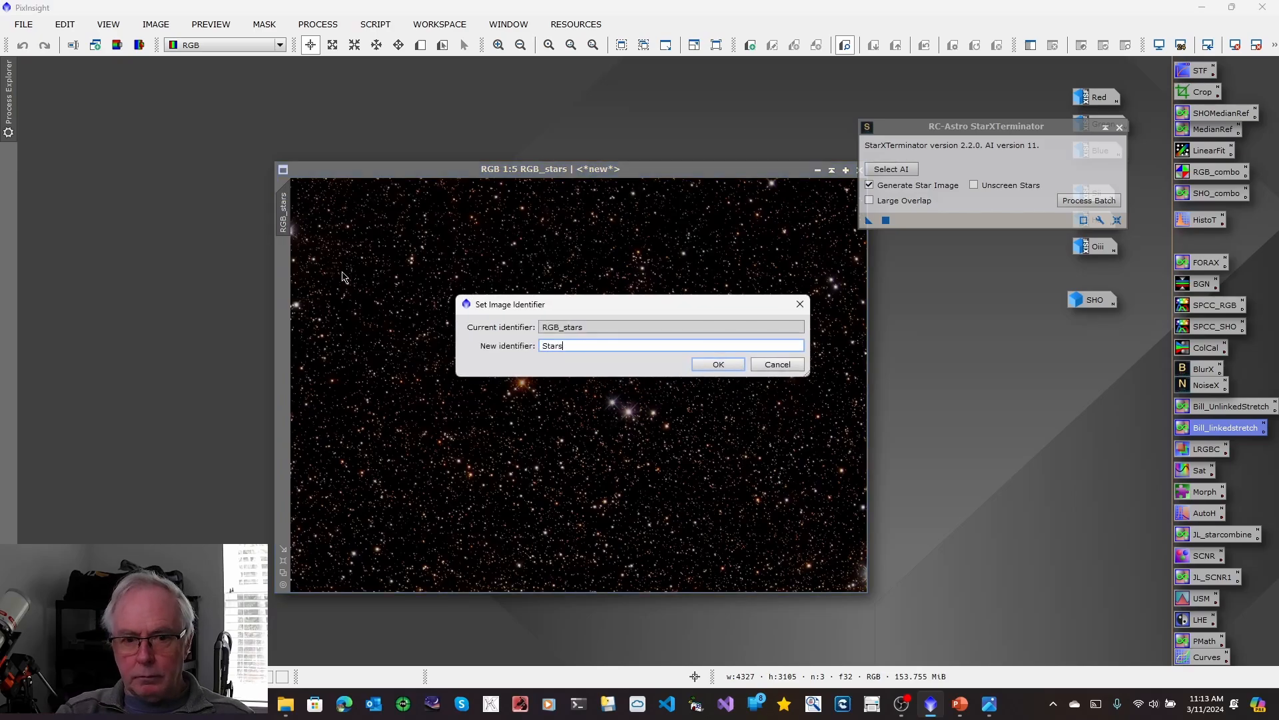
left_click(729, 372)
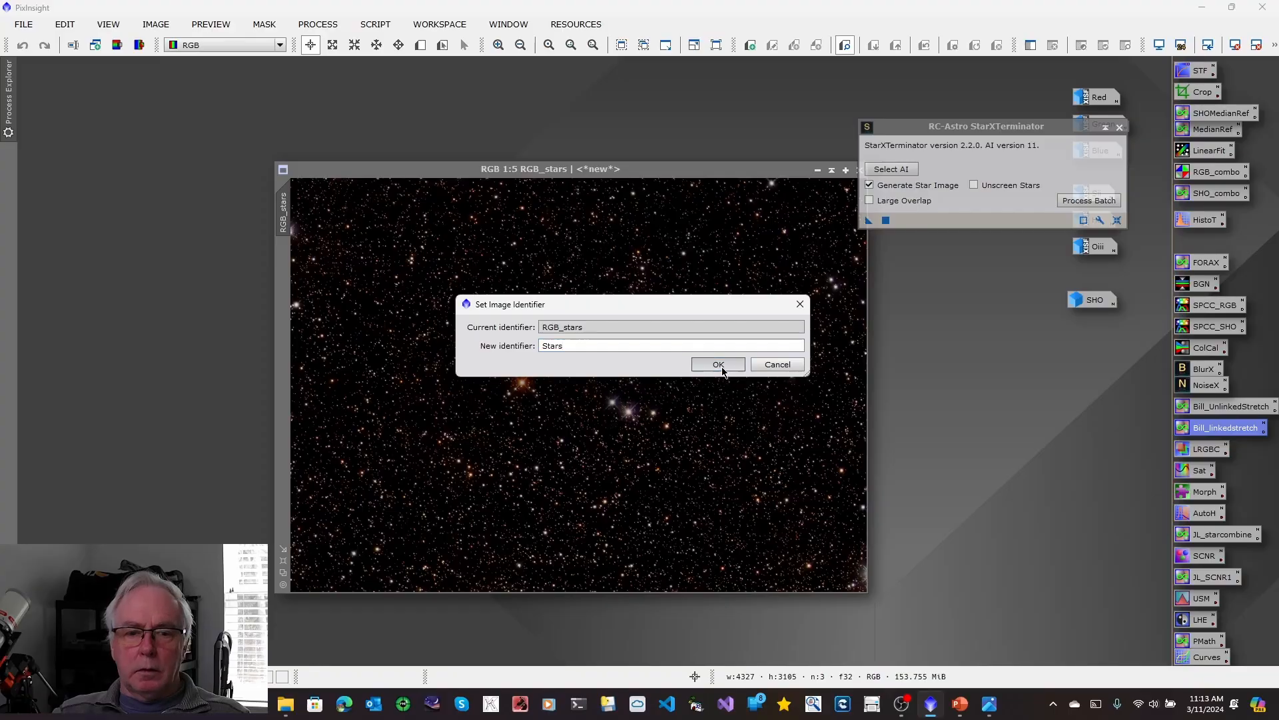
left_click(1120, 127)
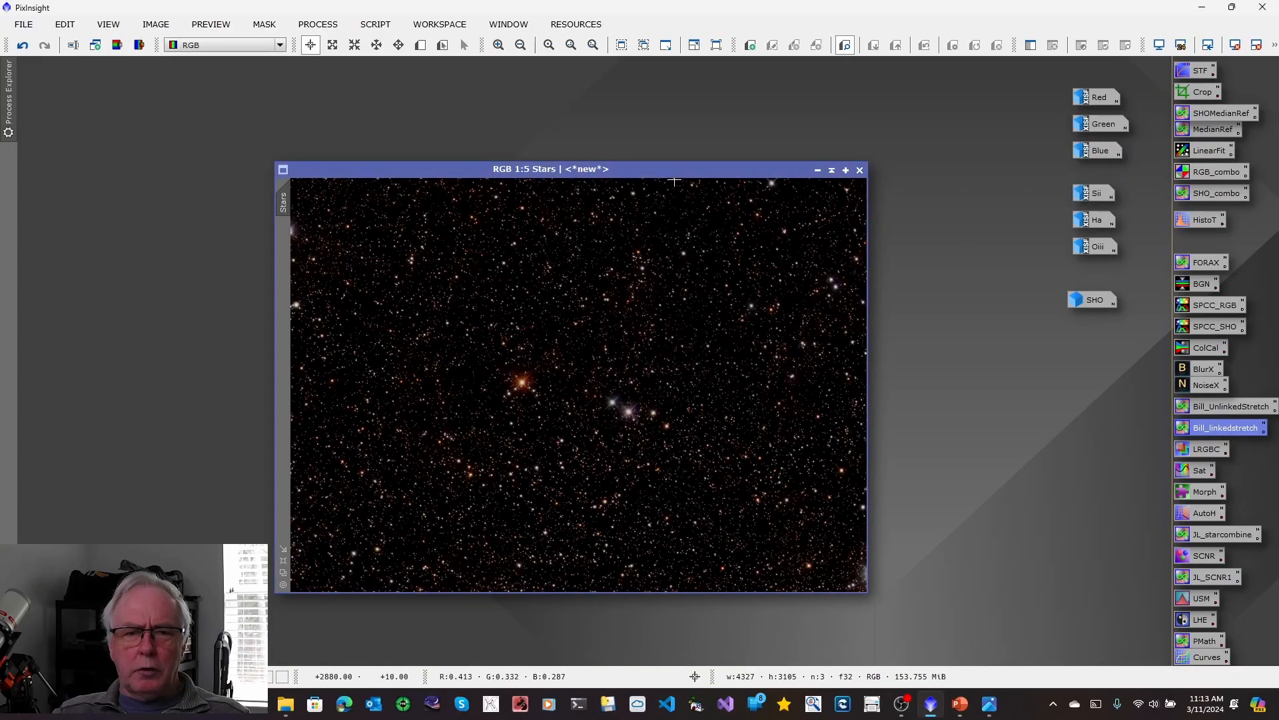
Reduce the stars by applying MorphologicalTransformation twice to the Stars image: Morphological Selection, 2 iterations, amount 0.38, selection 0.25, 5x5 circular structure.
left_click_drag(673, 170, 588, 159)
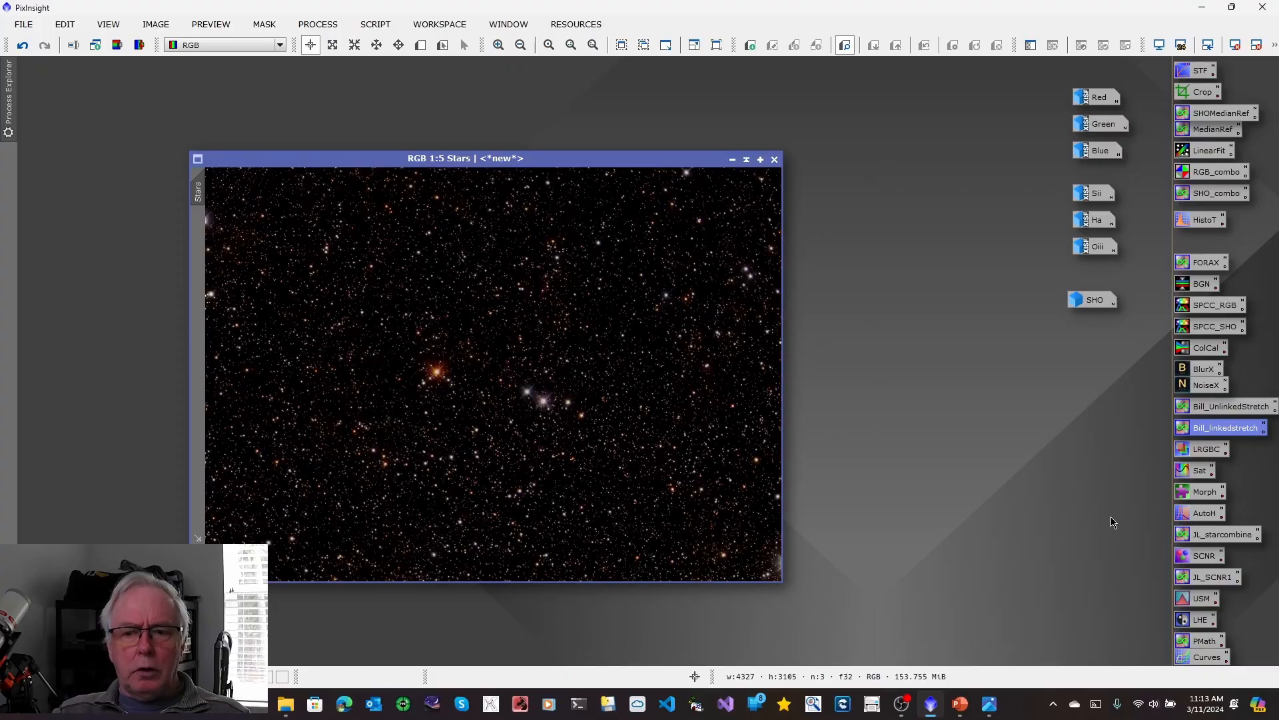
double_click(1200, 493)
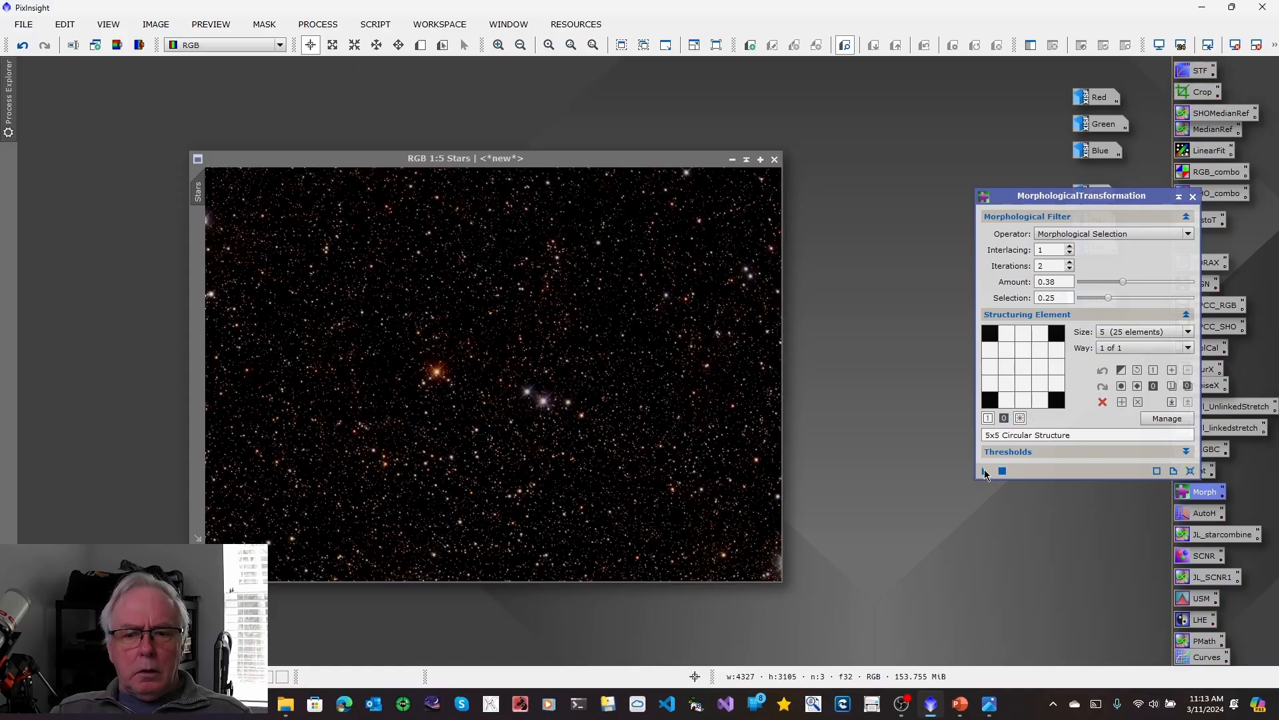
left_click_drag(985, 473, 506, 394)
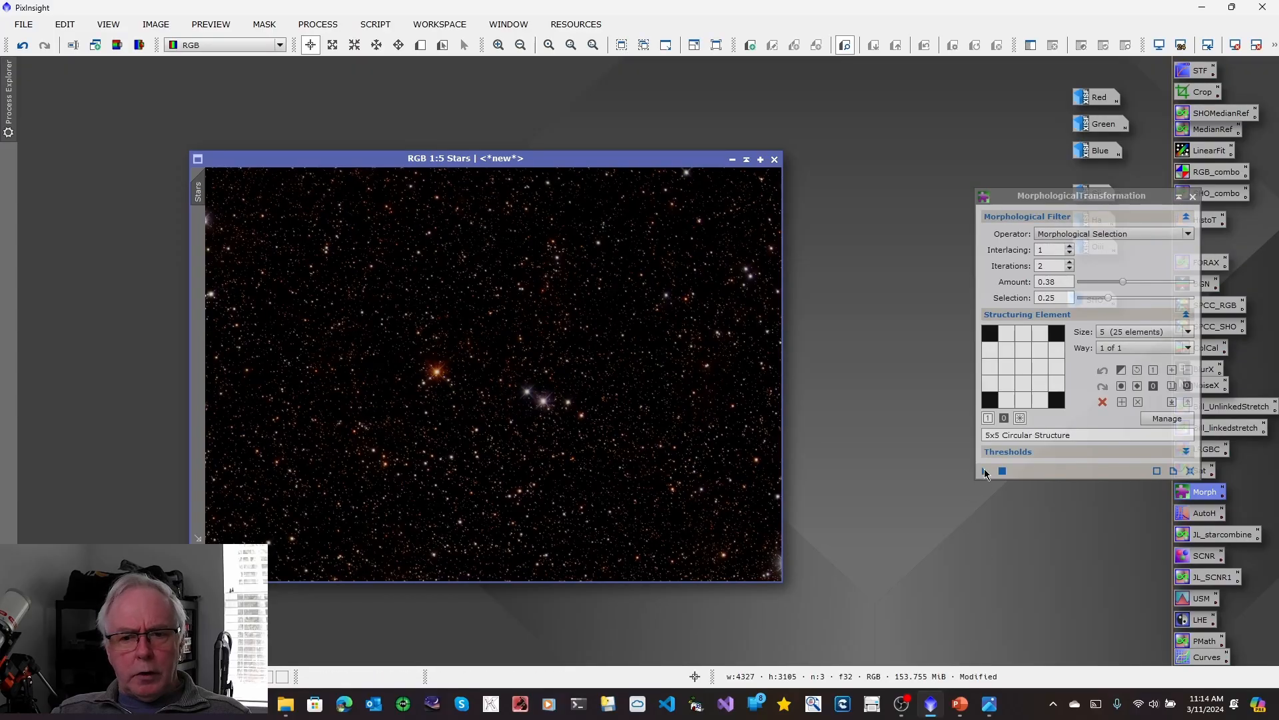
left_click_drag(986, 475, 573, 365)
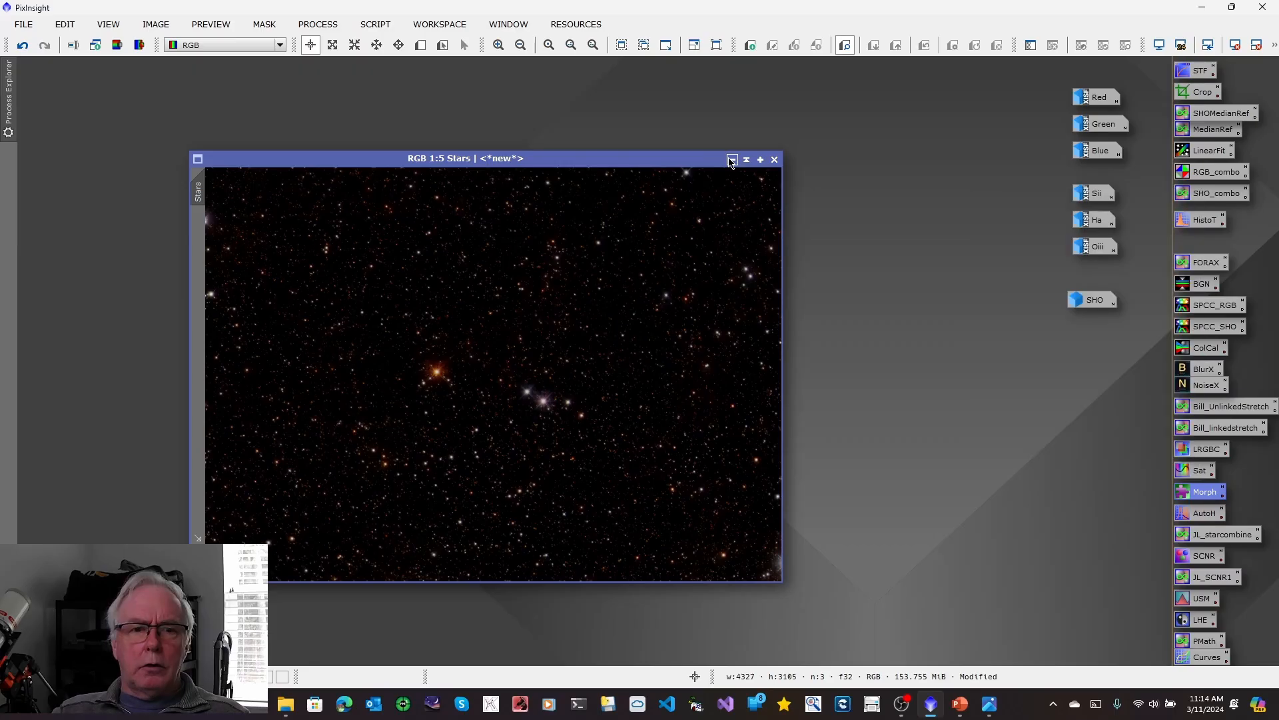
Minimize the Stars image and place its icon directly below the SHO icon.
left_click(731, 160)
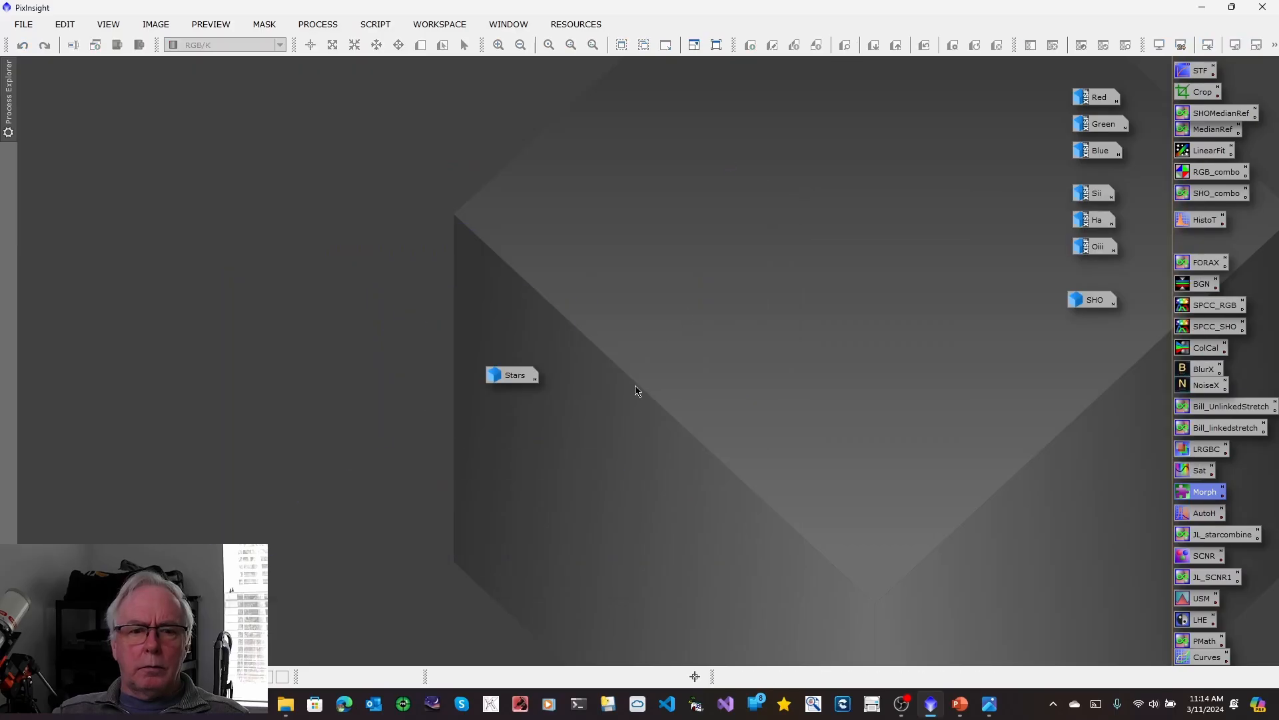
mouse_move(510, 378)
left_click_drag(511, 378, 1093, 333)
Consult the SHO/RGB workflow chart, then open NarrowbandNormalization and set its palette to SHO.
key("alt+Tab")
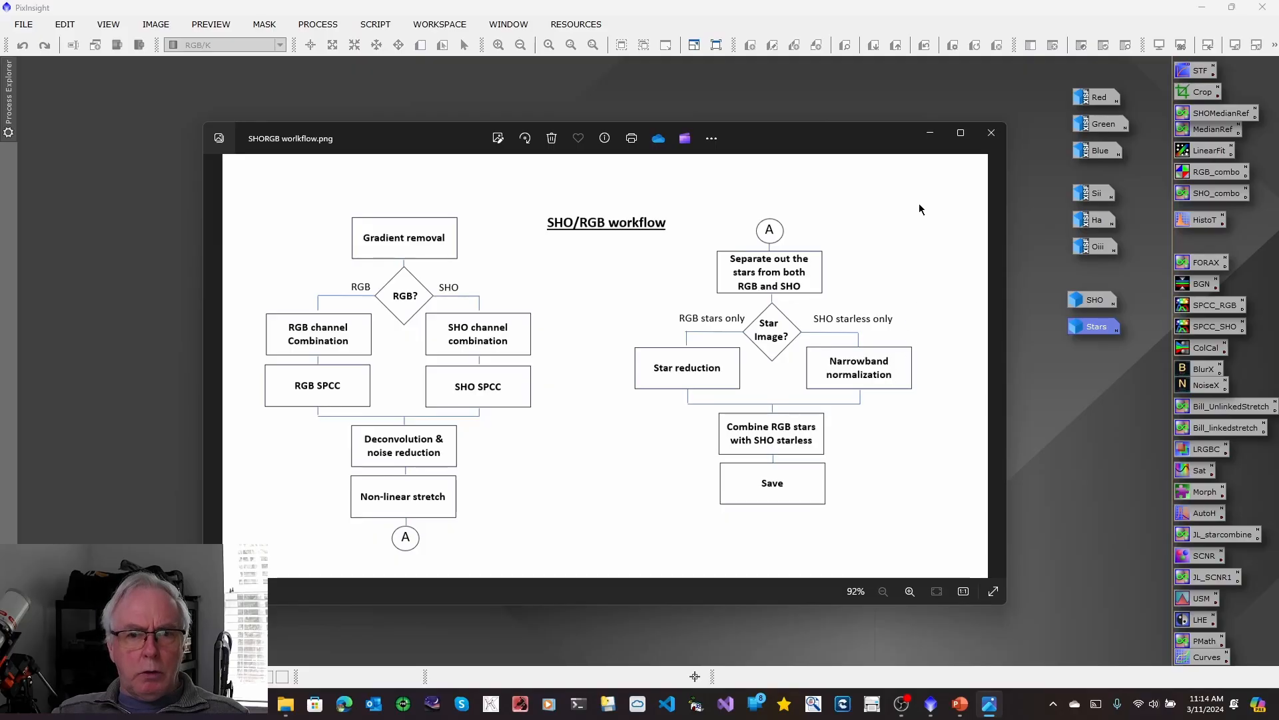
left_click(930, 133)
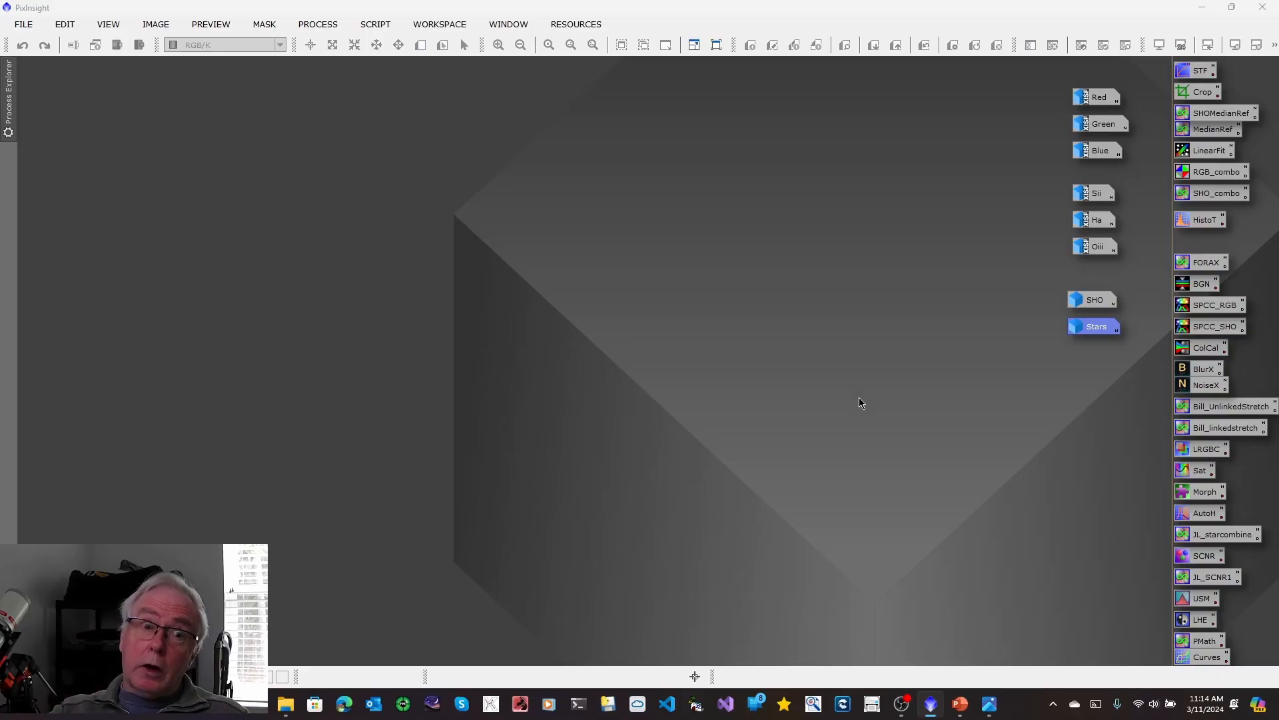
left_click(316, 24)
mouse_move(430, 25)
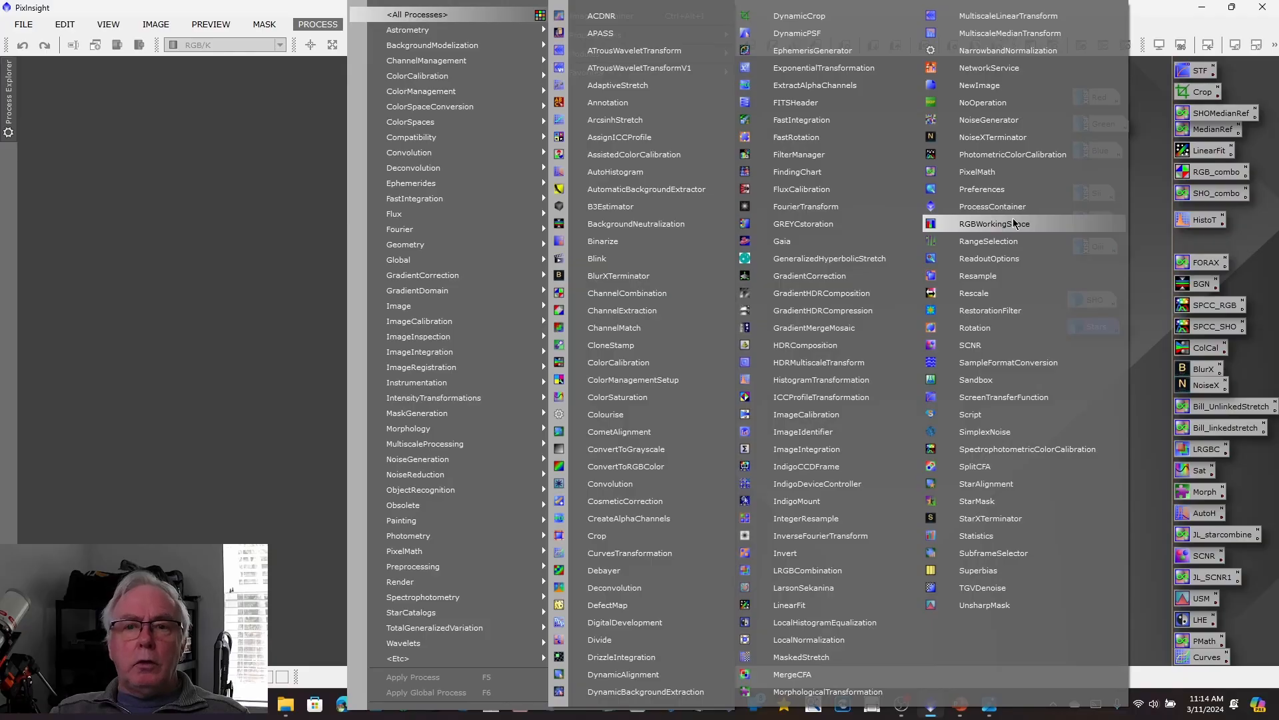
left_click(1019, 59)
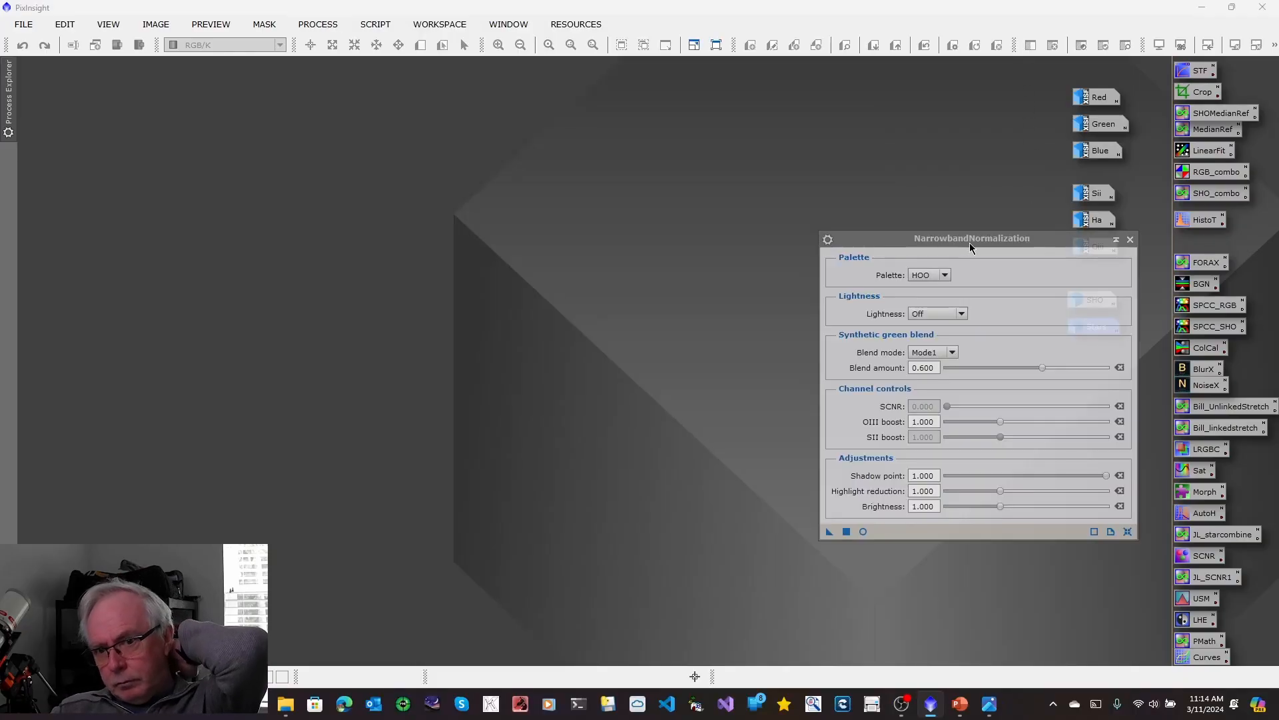
left_click_drag(971, 238, 796, 202)
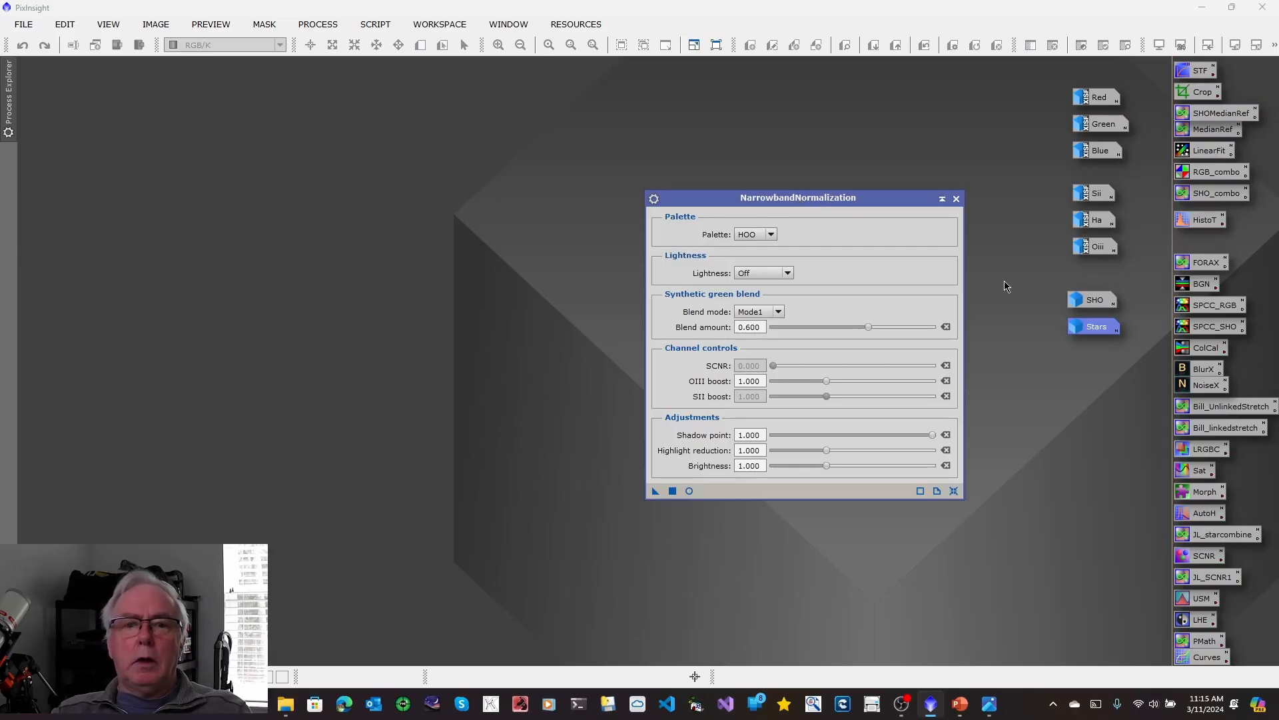
left_click(755, 235)
left_click(757, 258)
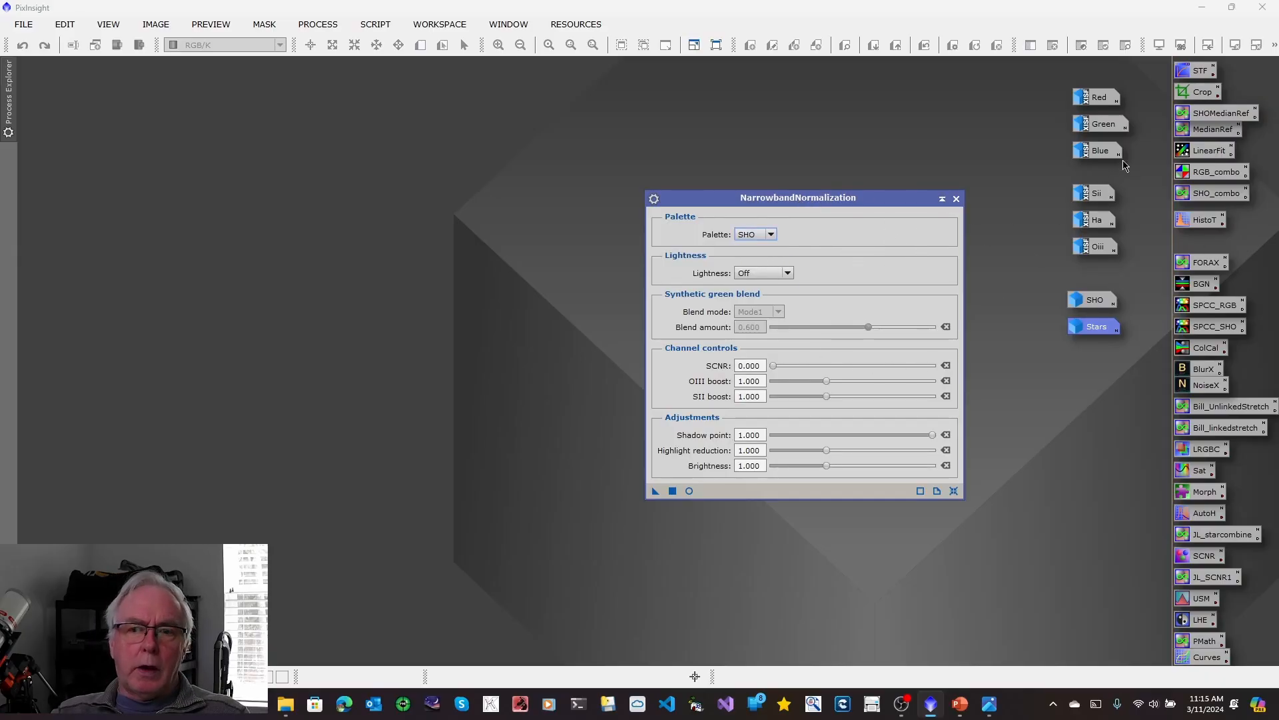
Restore the starless SHO image and start a real-time preview of NarrowbandNormalization on it.
double_click(1095, 300)
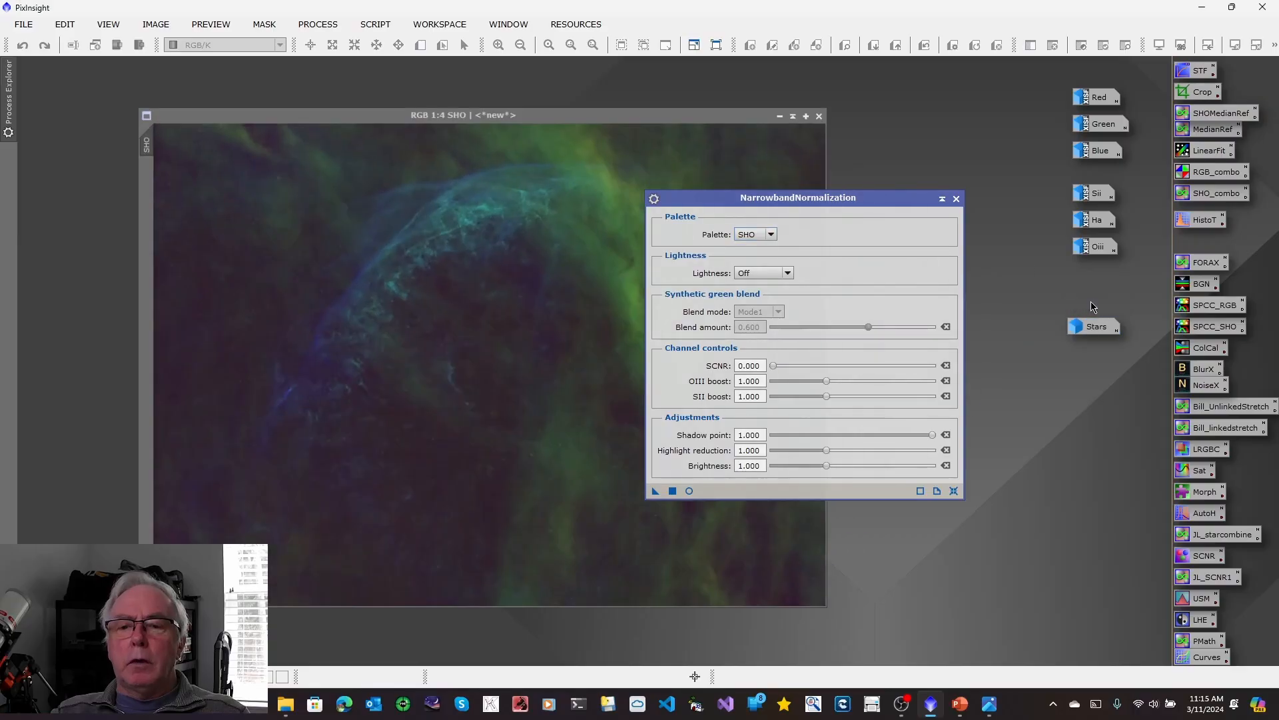
left_click(816, 199)
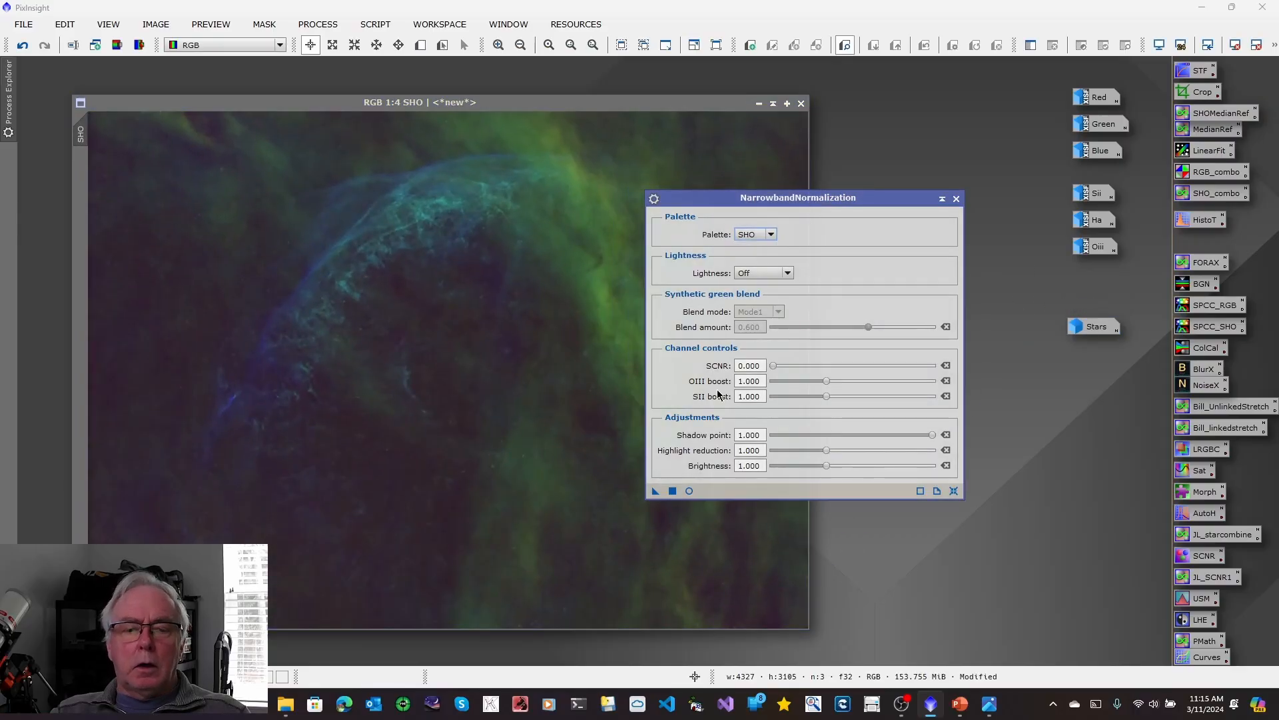
left_click(689, 491)
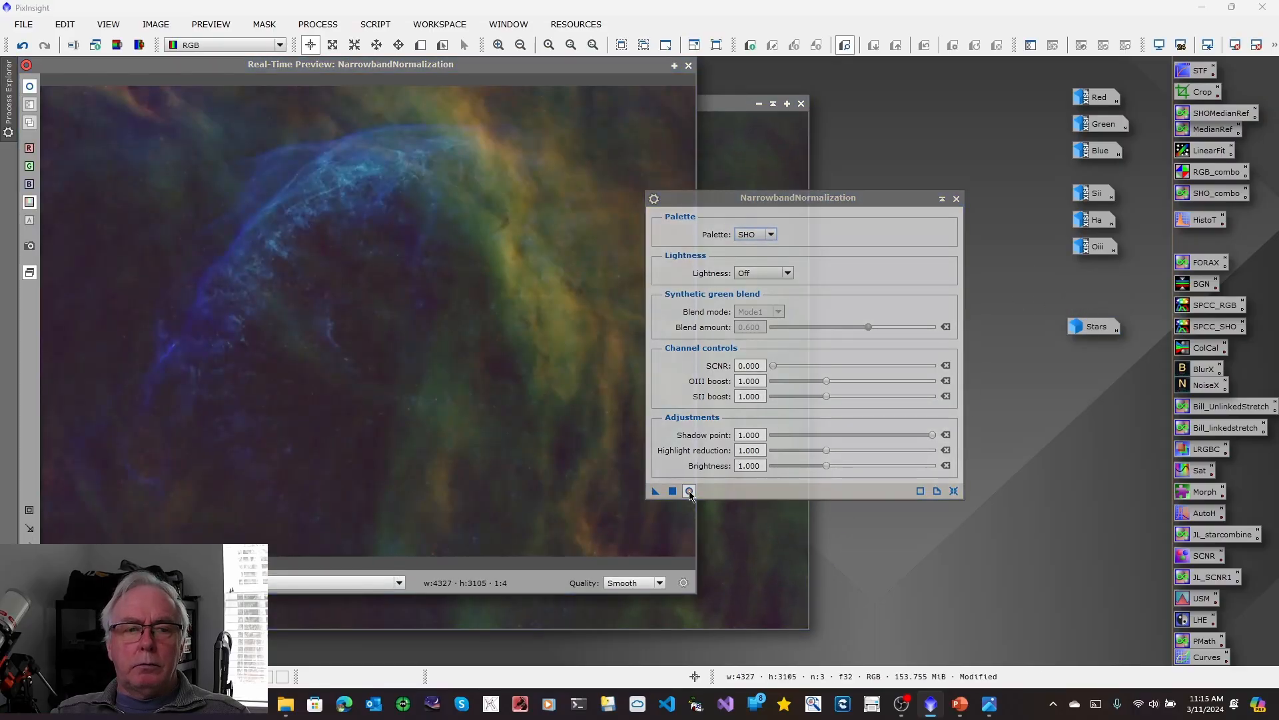
left_click_drag(757, 200, 815, 162)
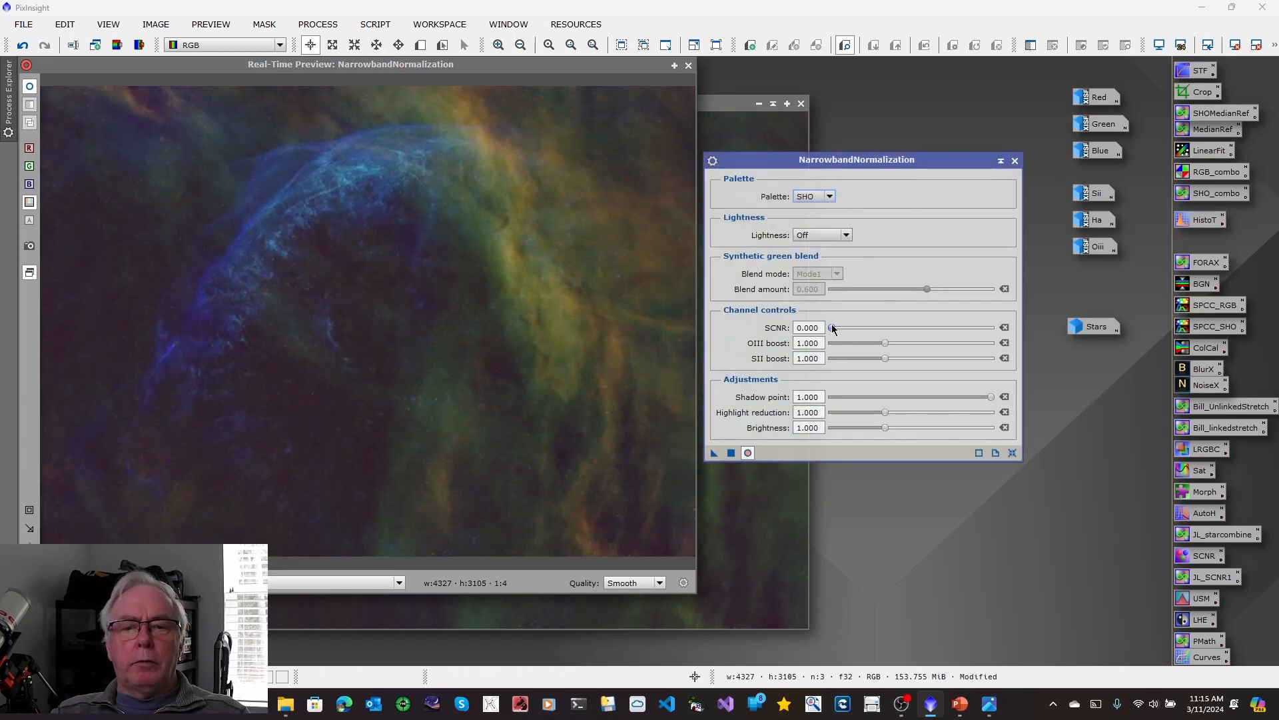
Set the normalization's SCNR to 0.766, OIII boost to 1.604 and SII boost to 1.572.
left_click_drag(832, 329, 977, 343)
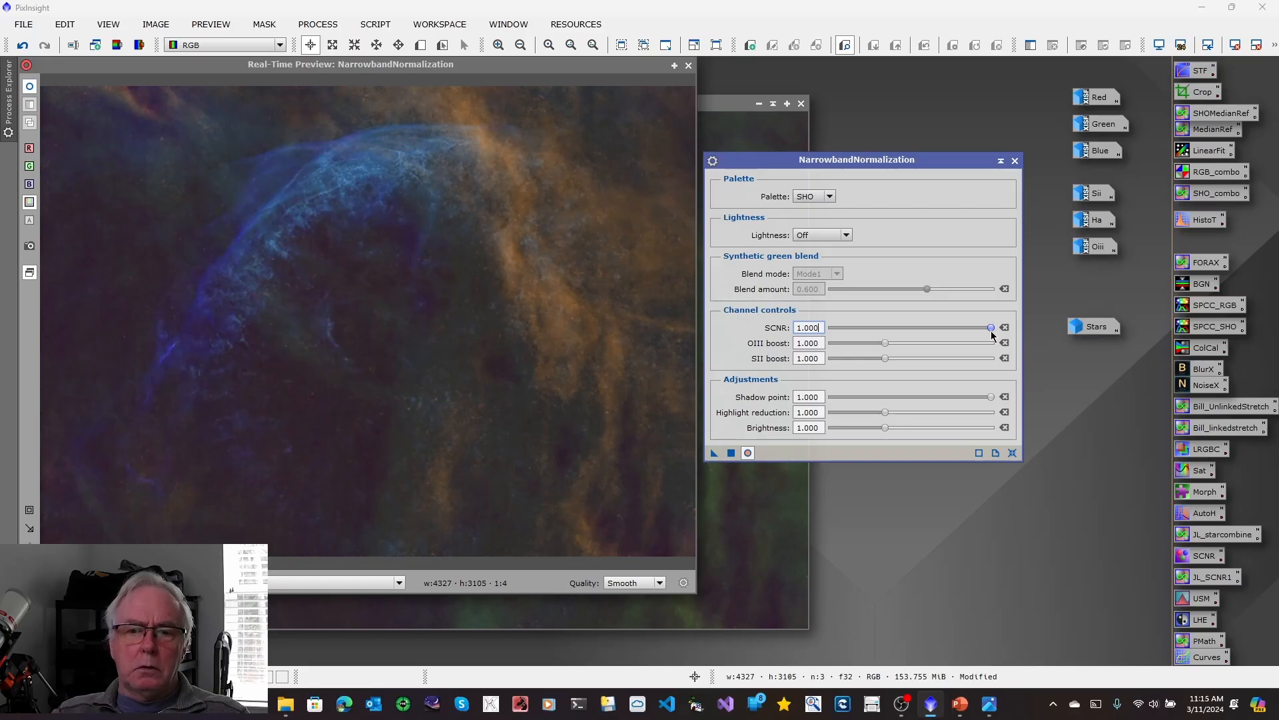
left_click_drag(992, 327, 953, 336)
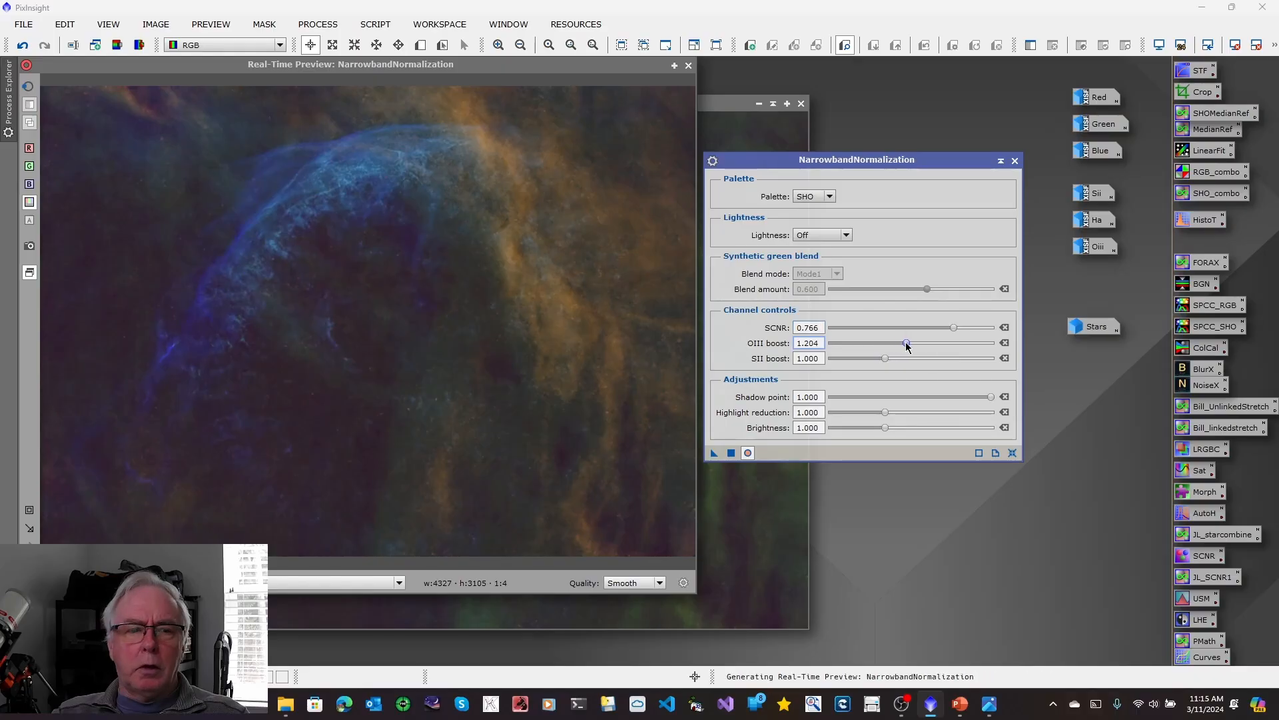
left_click_drag(911, 342, 948, 346)
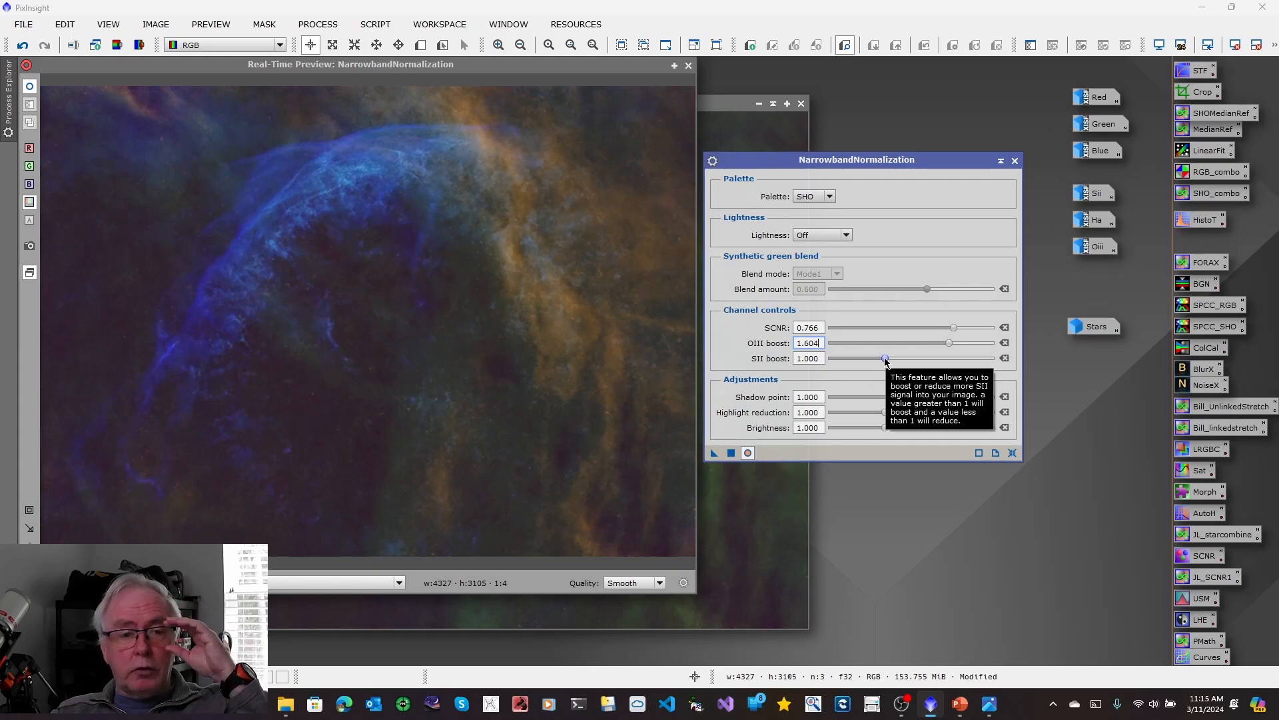
left_click_drag(885, 360, 946, 366)
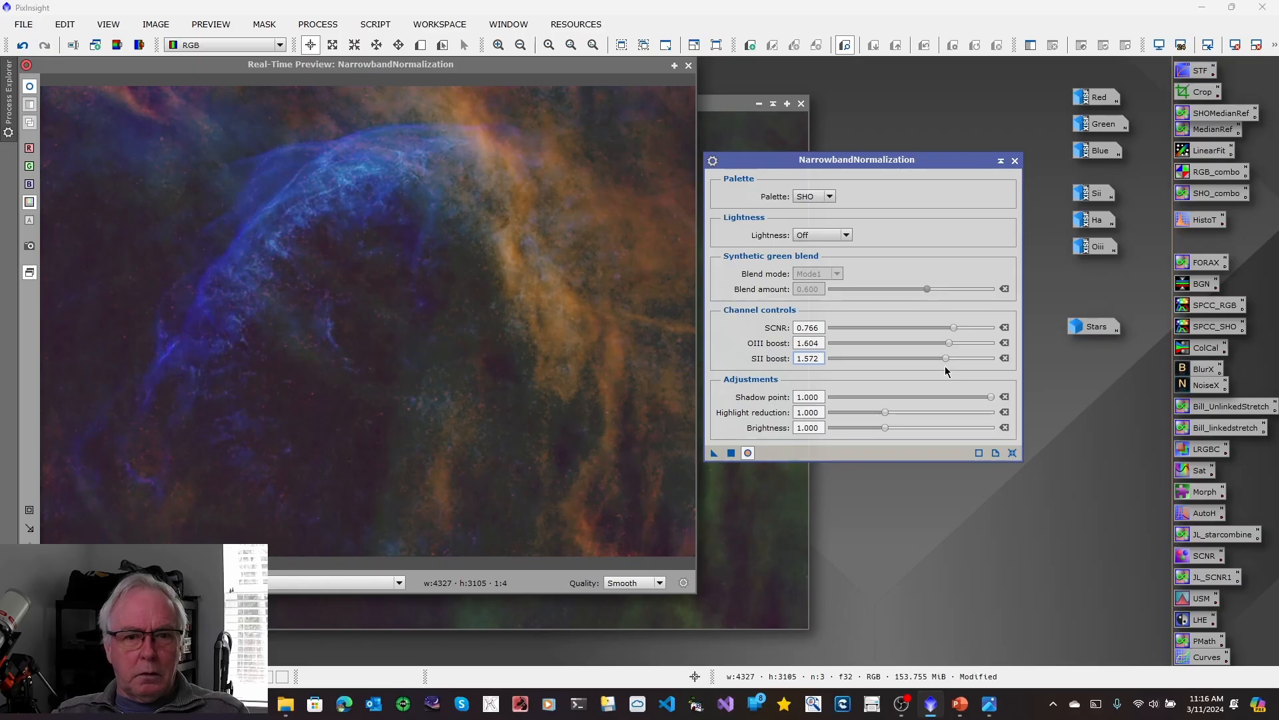
Compare the Off and Preserve lightness modes in the preview and set Lightness to Preserve.
left_click(846, 236)
left_click(831, 258)
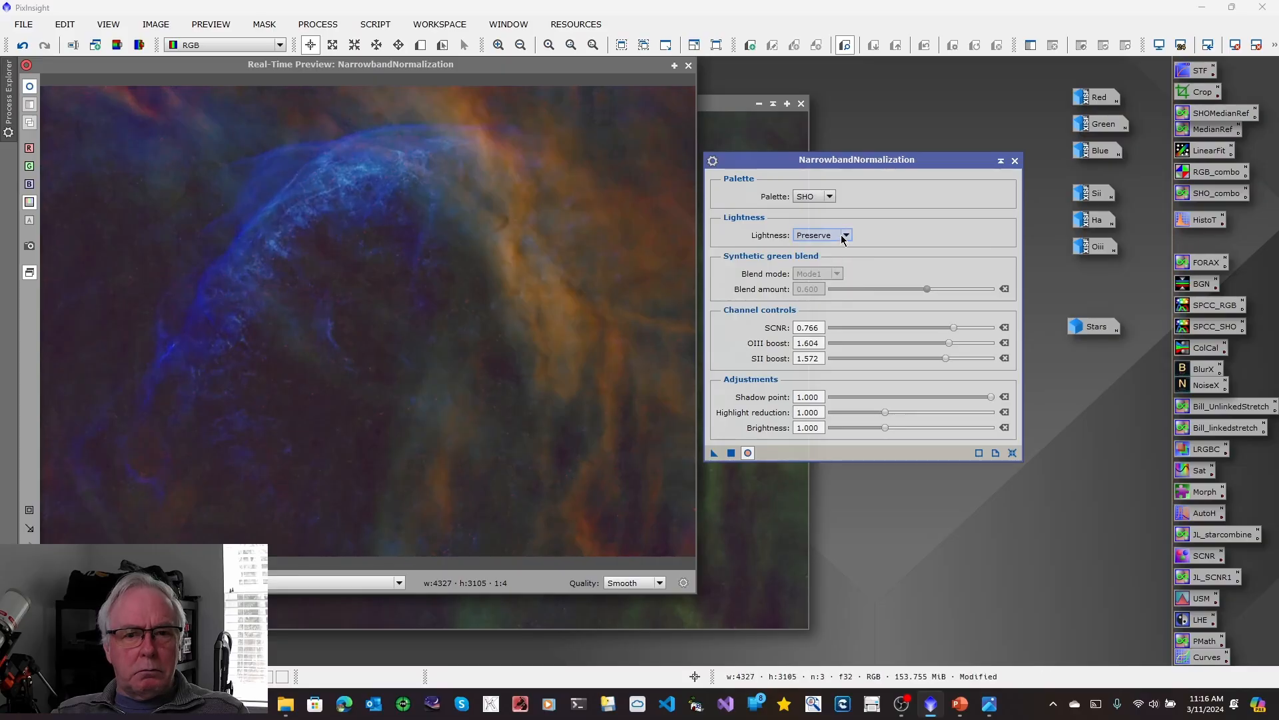
left_click(845, 235)
left_click(819, 249)
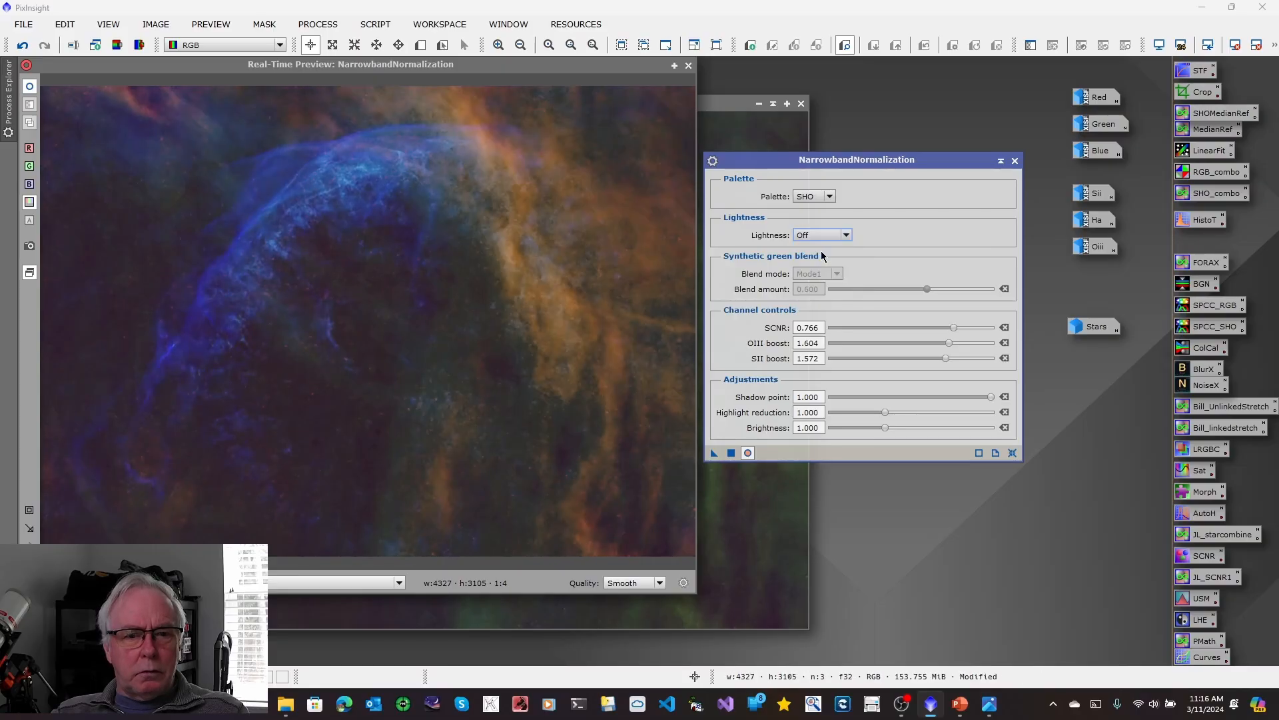
left_click(847, 237)
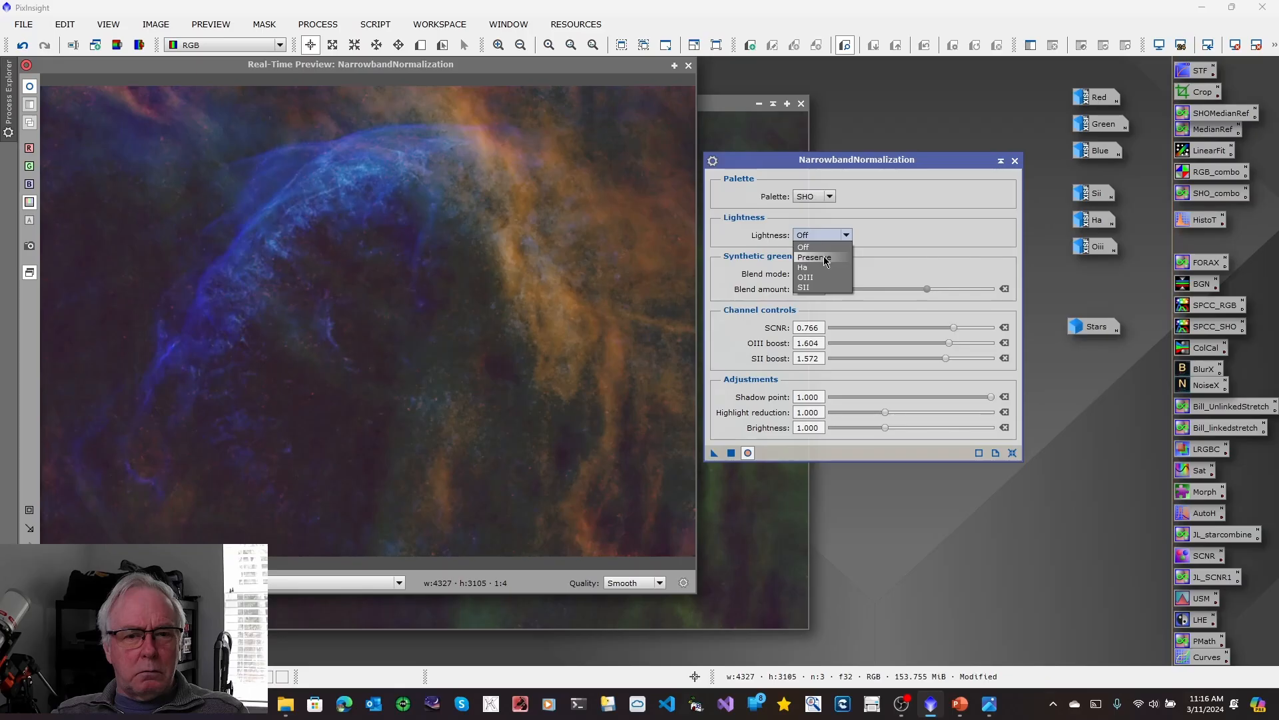
left_click(825, 258)
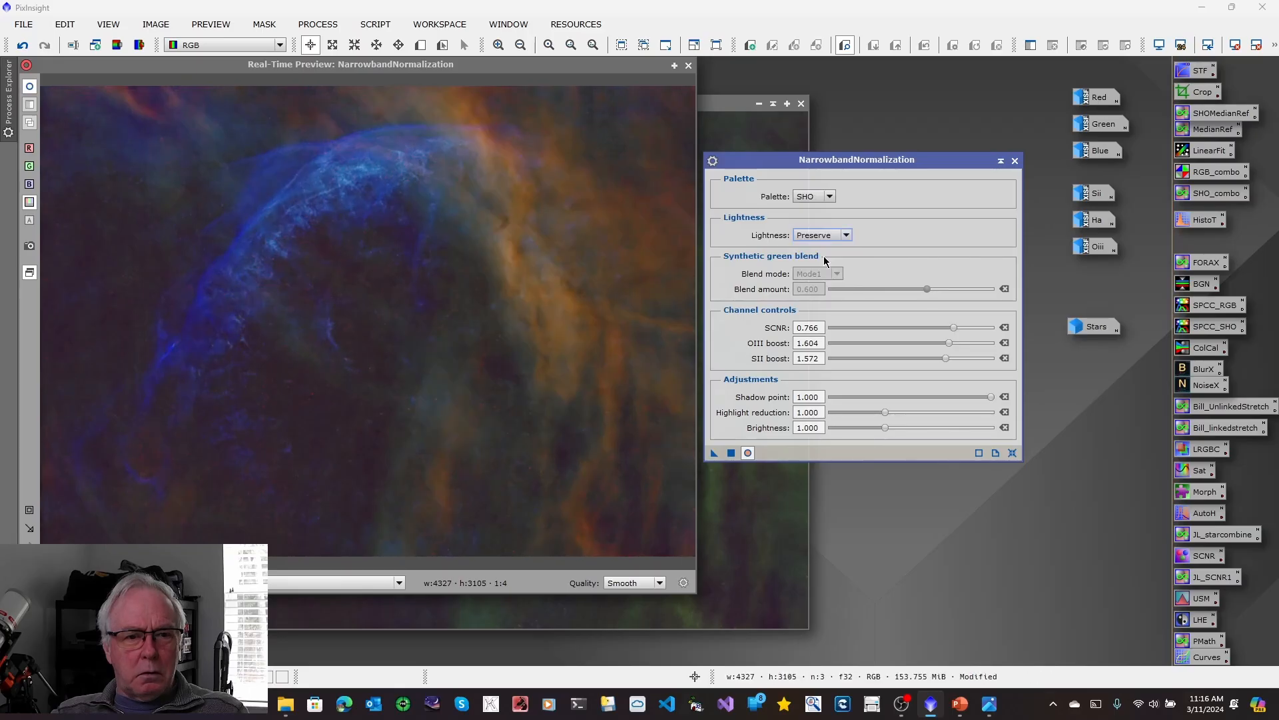
Apply the normalization to the SHO image and close the real-time preview and NarrowbandNormalization.
left_click(730, 452)
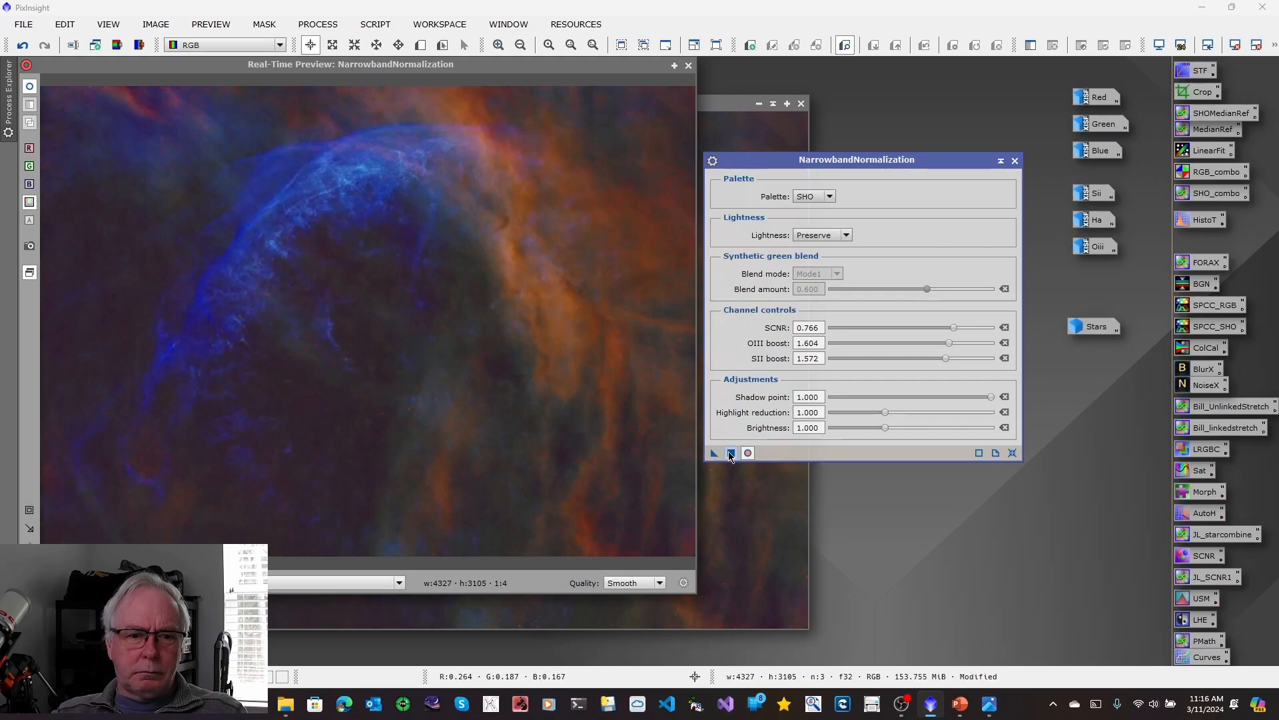
left_click(688, 65)
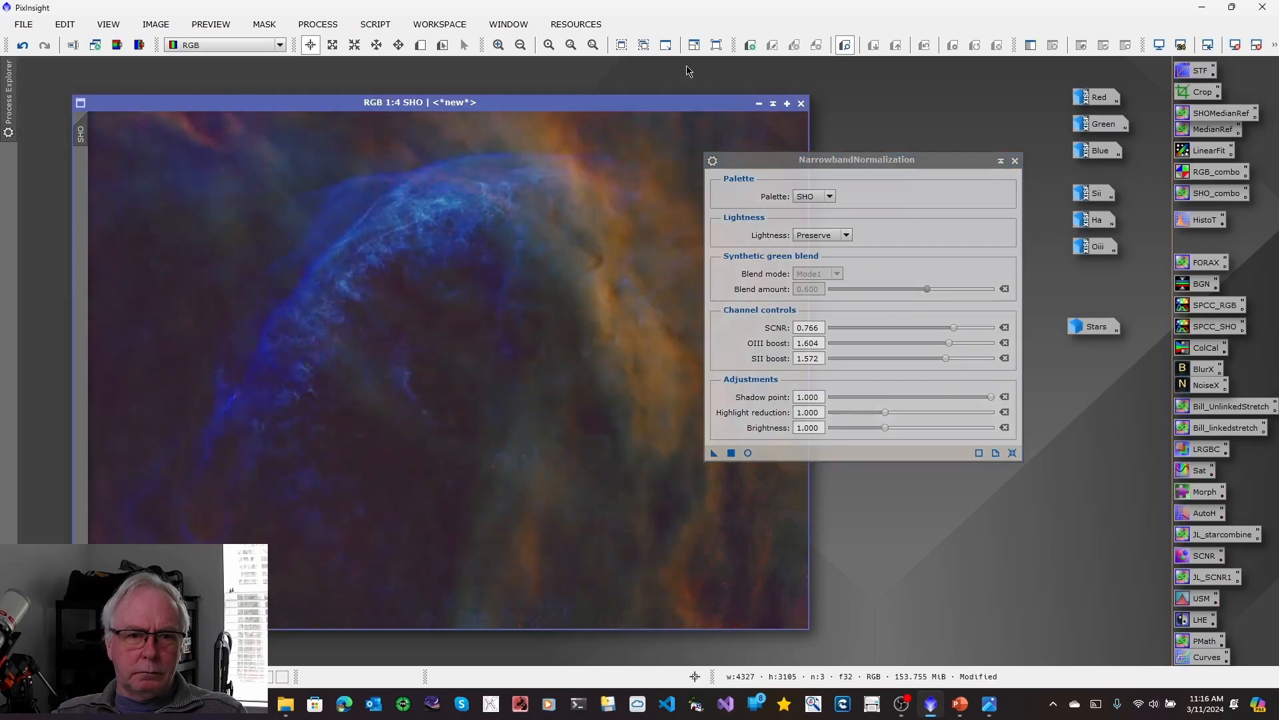
left_click(1015, 161)
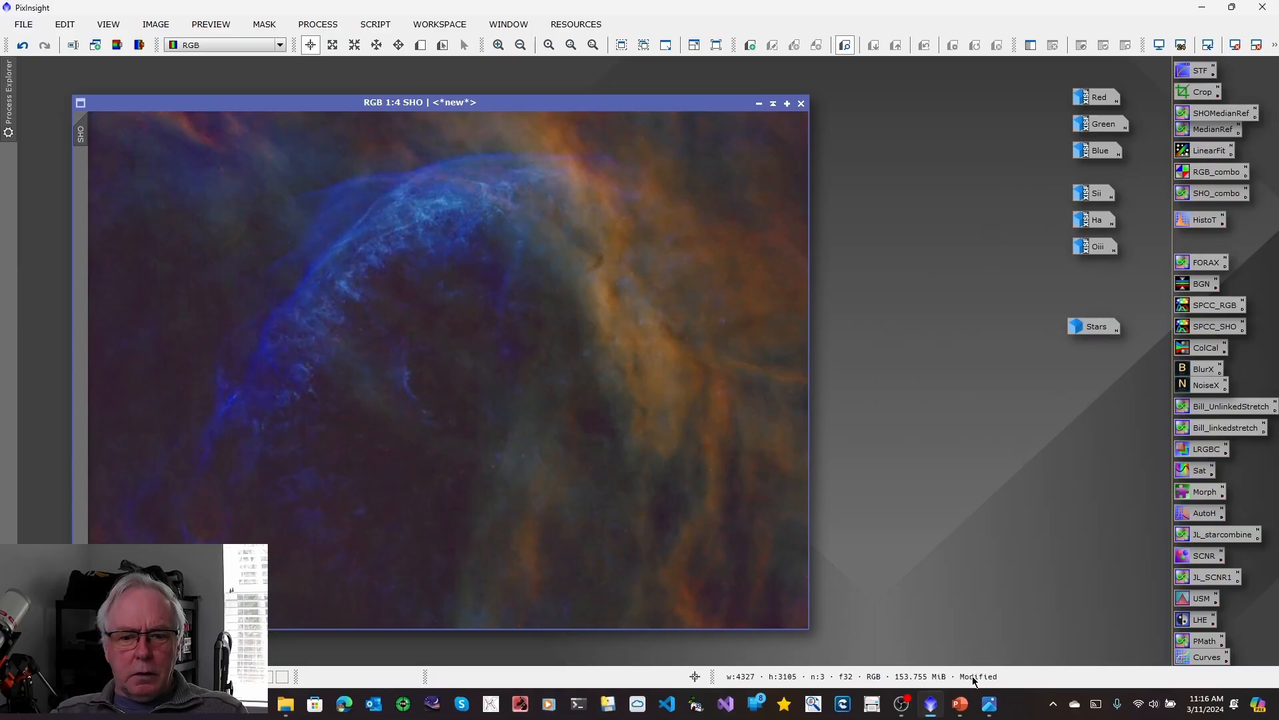
Restore the Stars image and combine it with the starless SHO image using the JL_starcombine PixelMath expression.
left_click(990, 708)
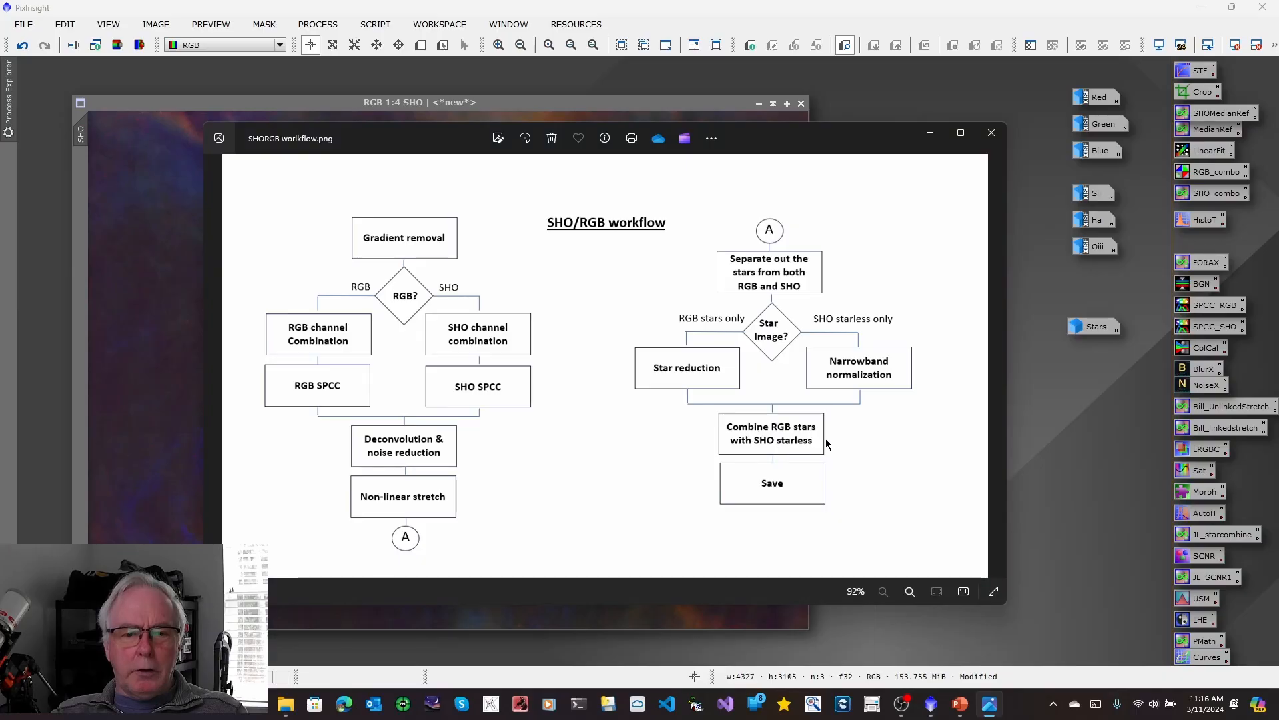
left_click(1096, 326)
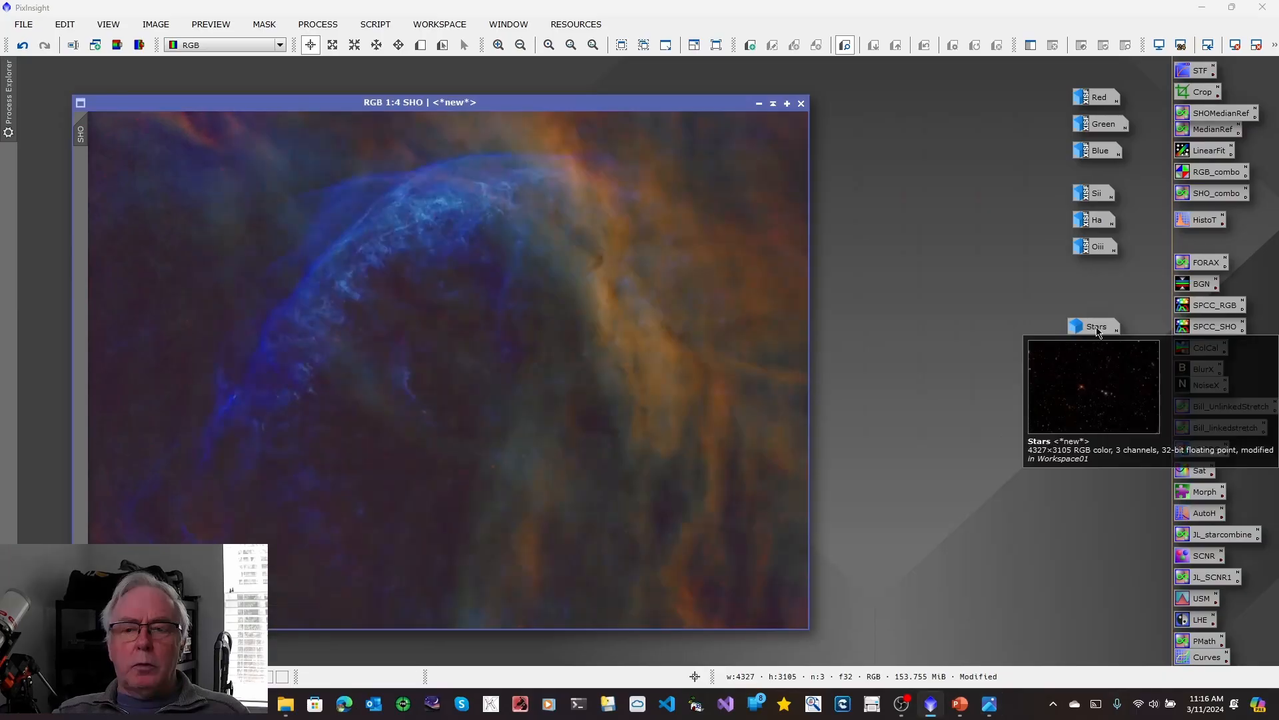
double_click(1097, 327)
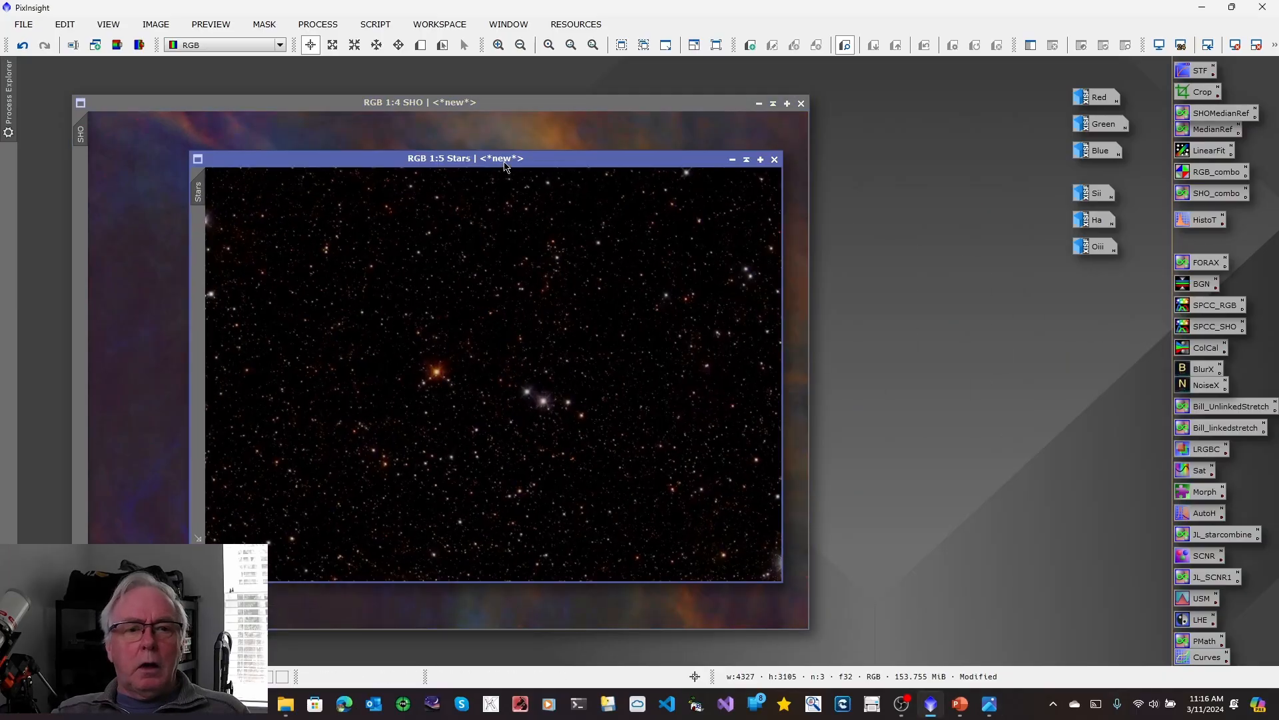
left_click_drag(508, 168, 744, 128)
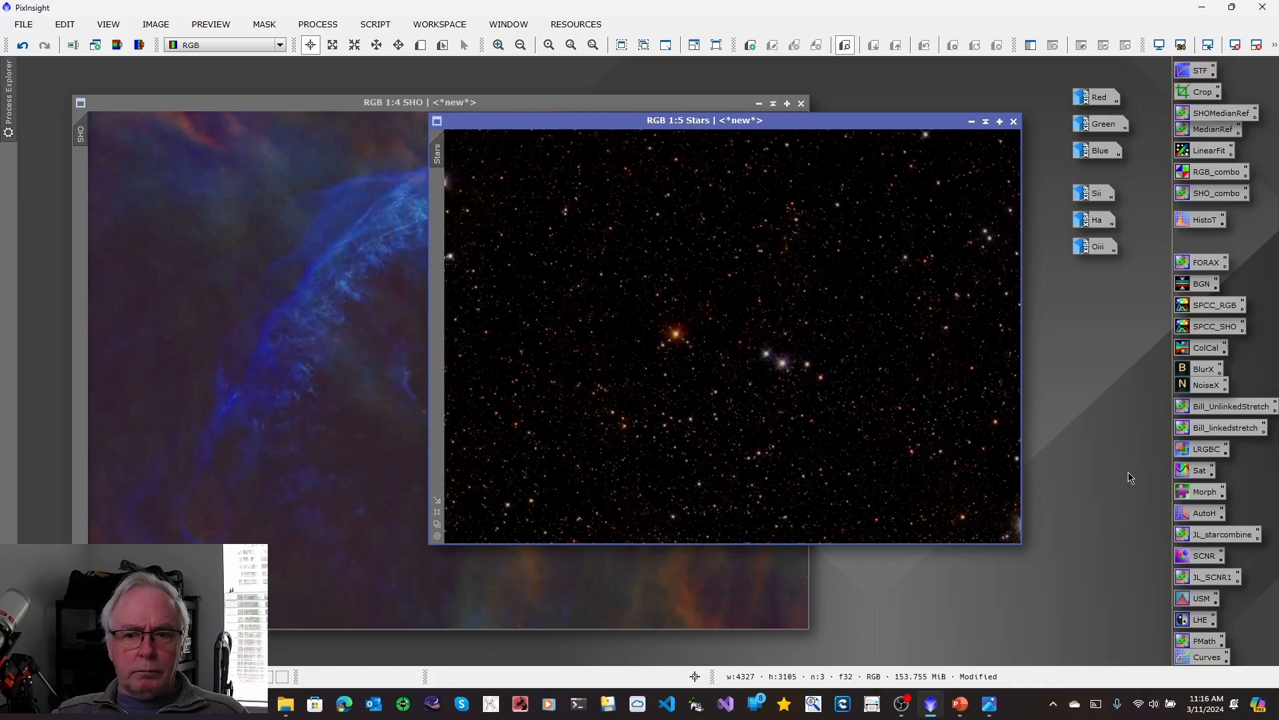
double_click(1200, 537)
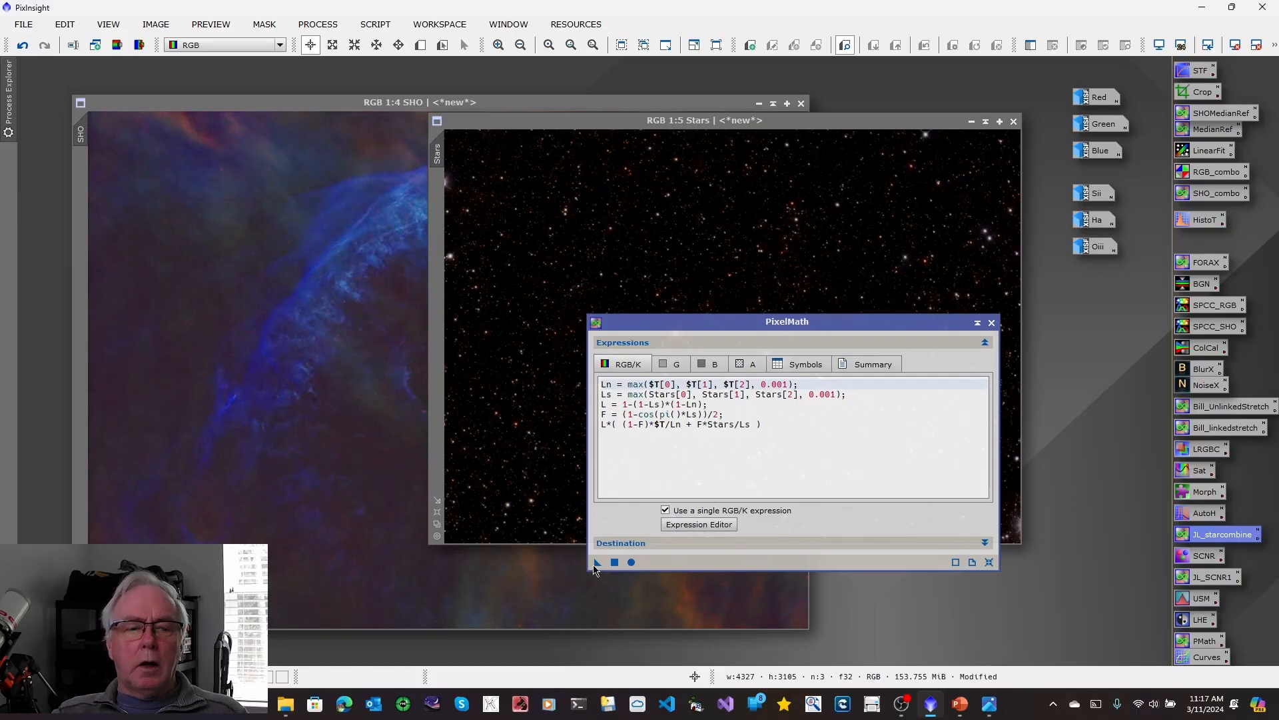
left_click_drag(596, 566, 244, 312)
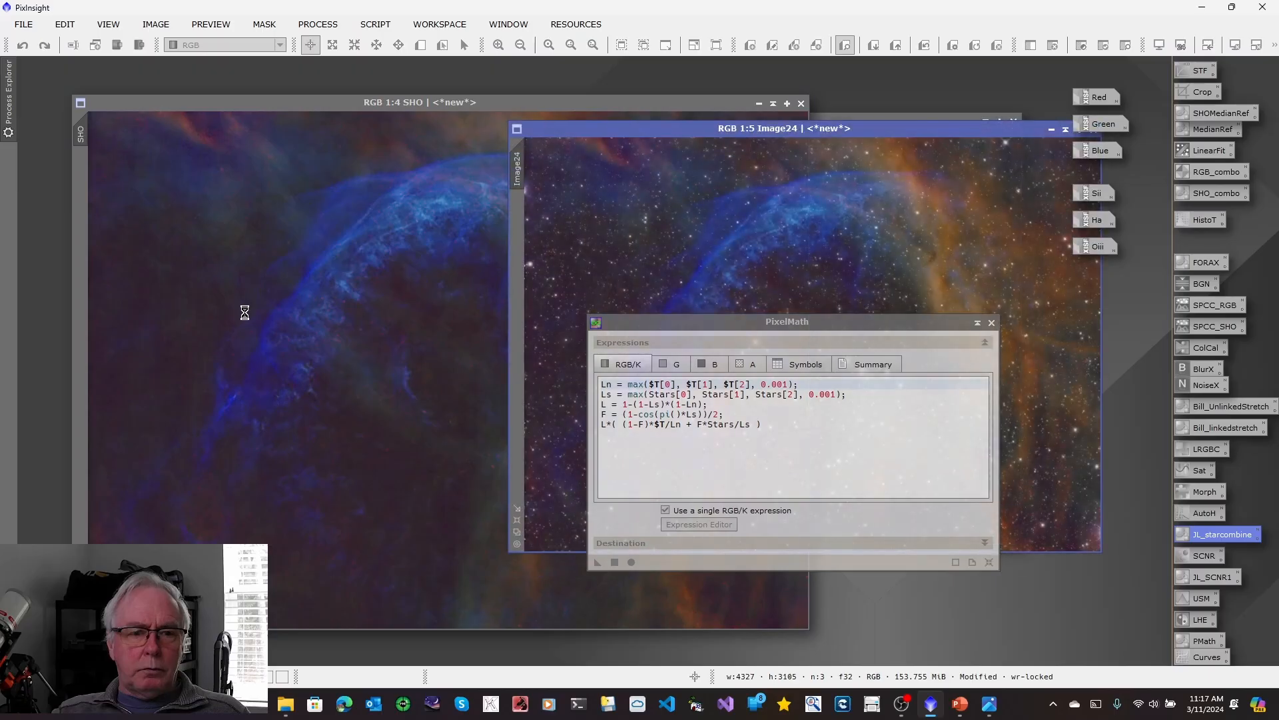
left_click(993, 324)
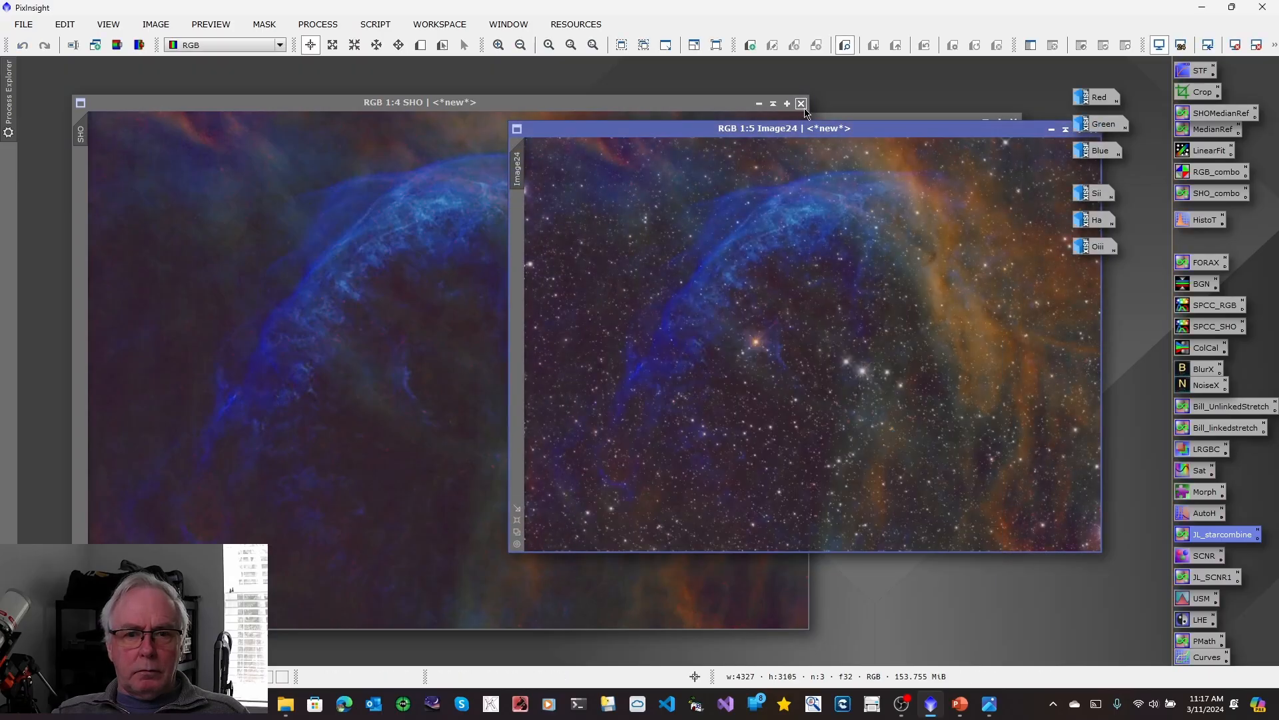
Minimize the SHO and Stars images and show the combined image at 1:4 zoom in the cleared workspace.
left_click(759, 103)
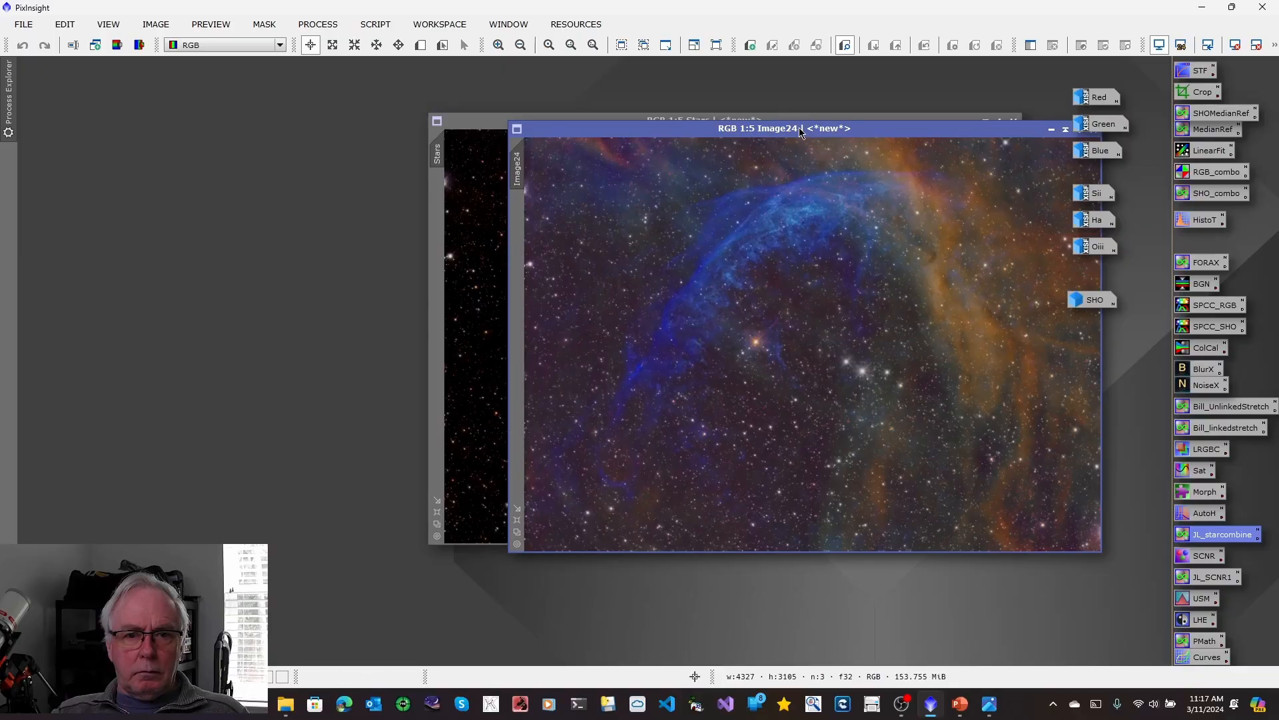
left_click_drag(800, 131, 571, 161)
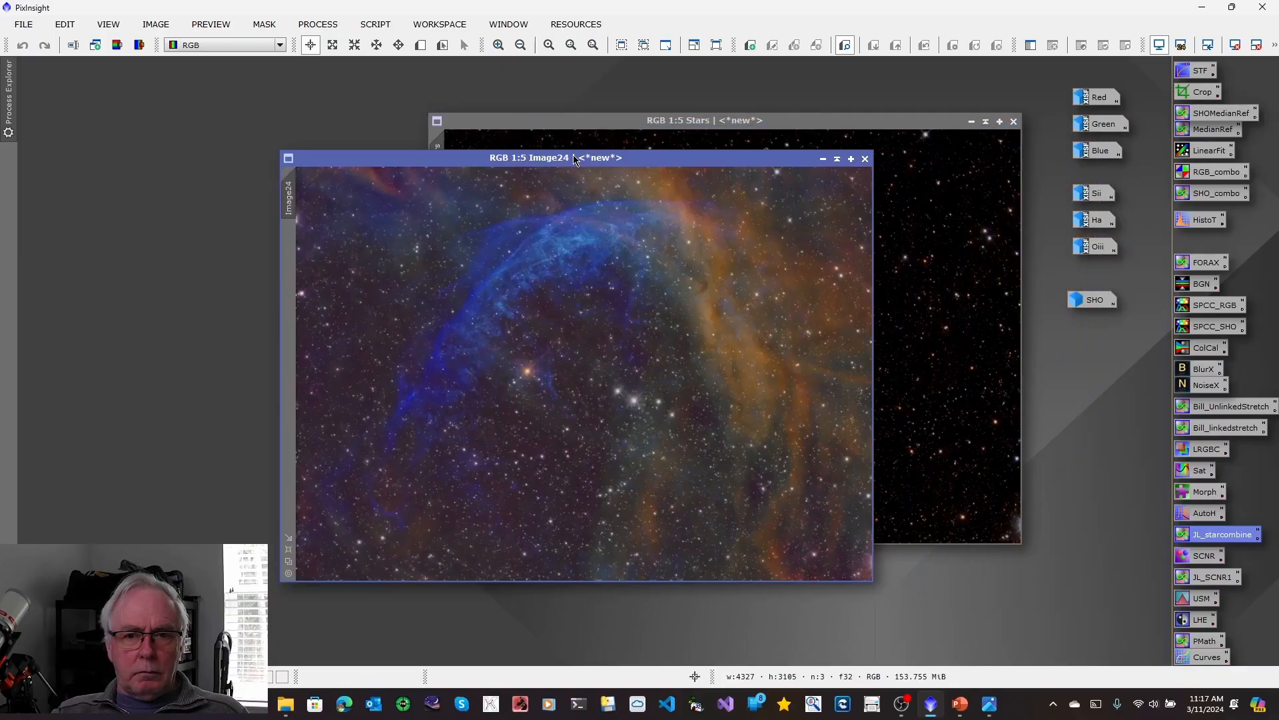
left_click(971, 122)
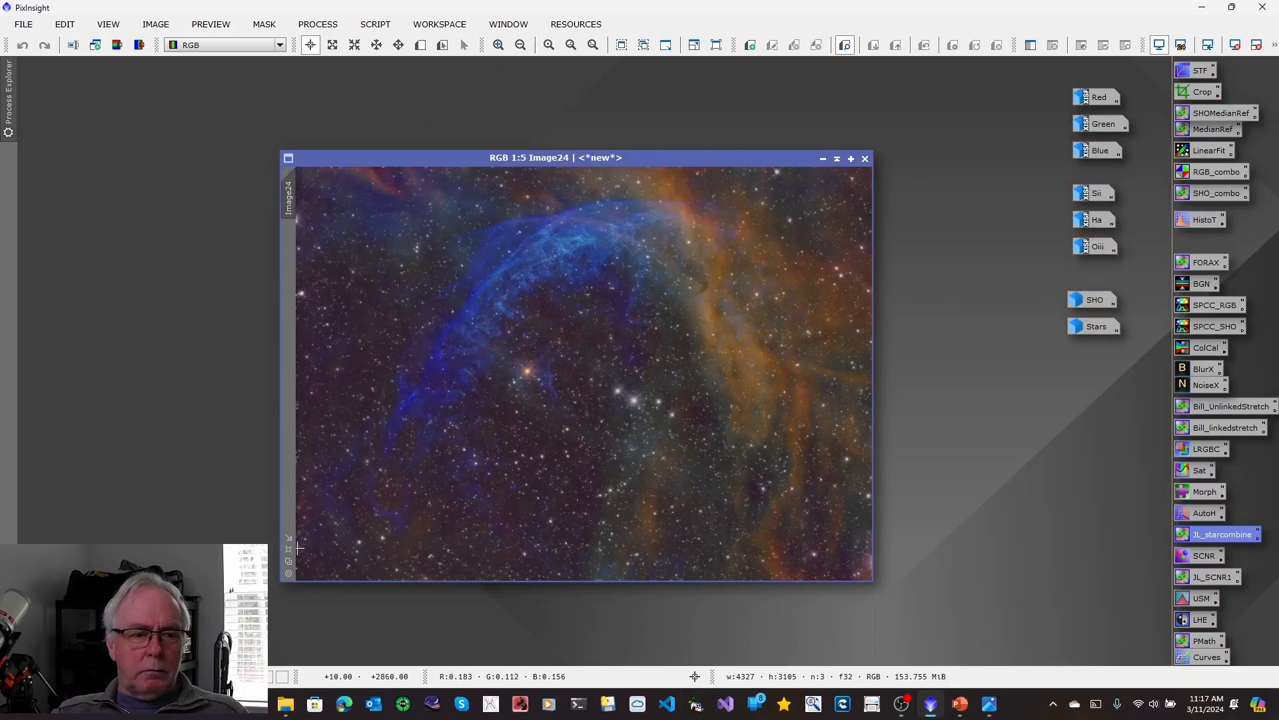
scroll(298, 547, "up", 1)
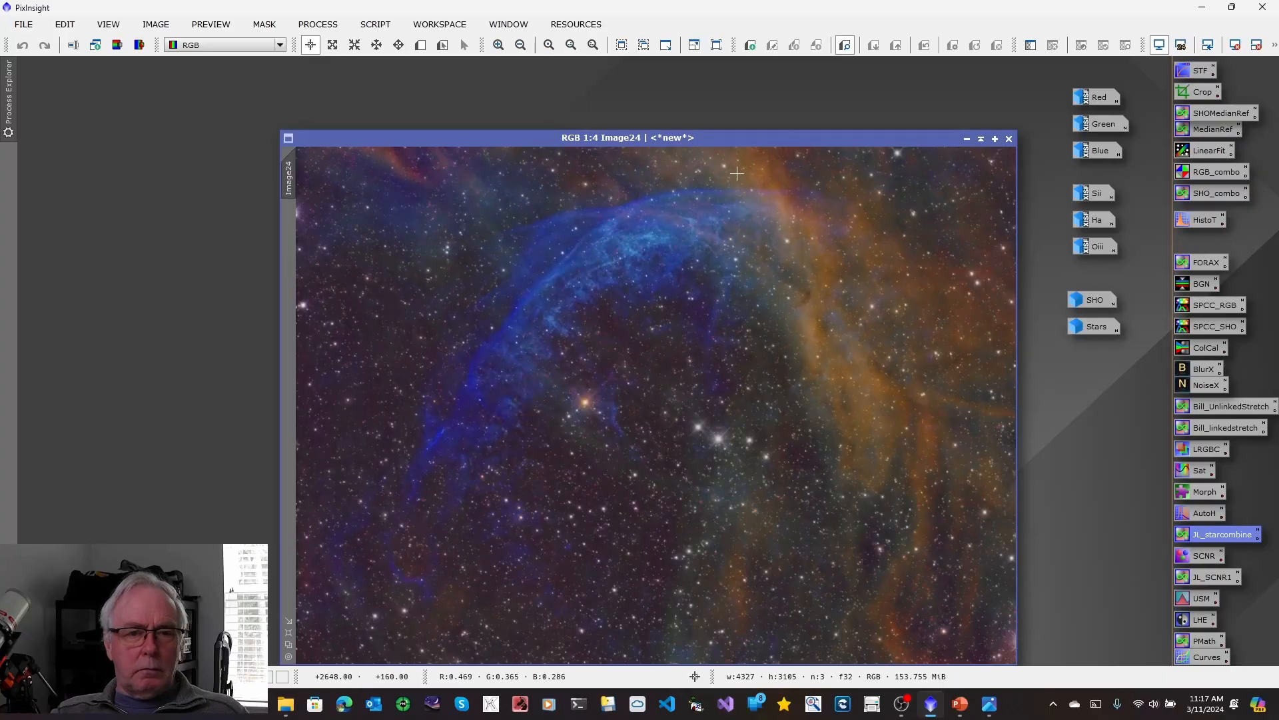
left_click_drag(731, 137, 641, 89)
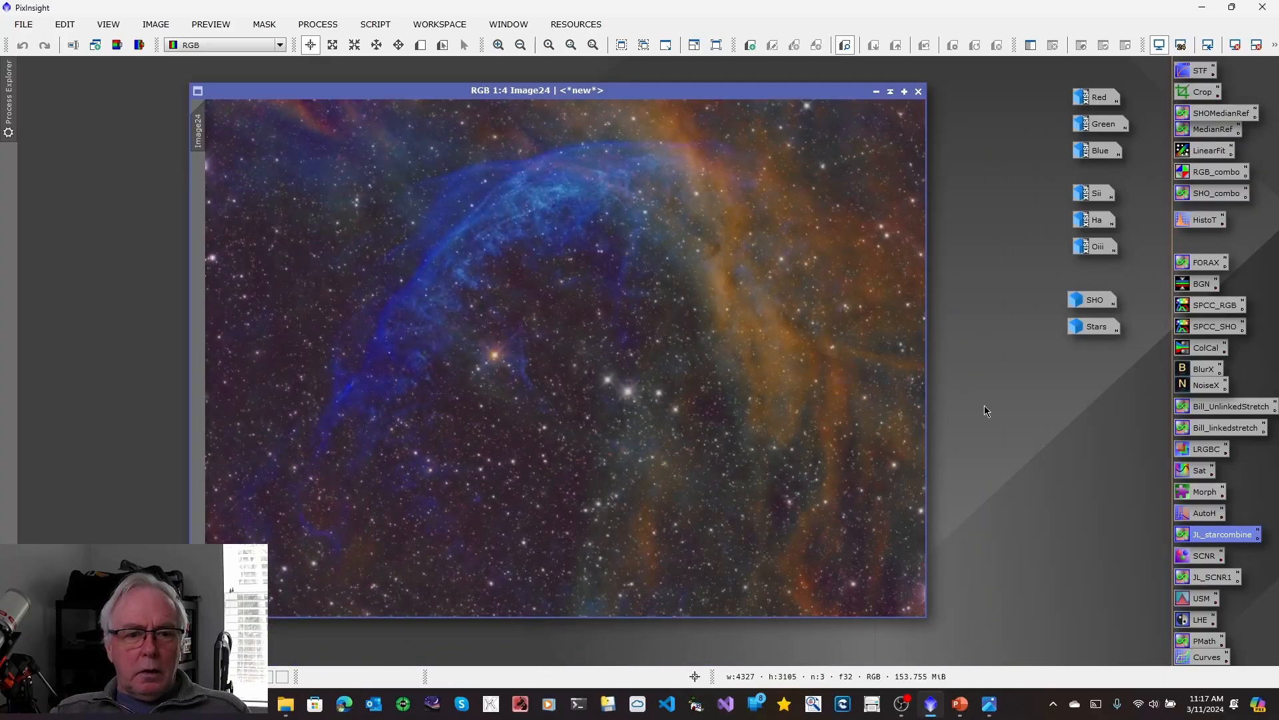